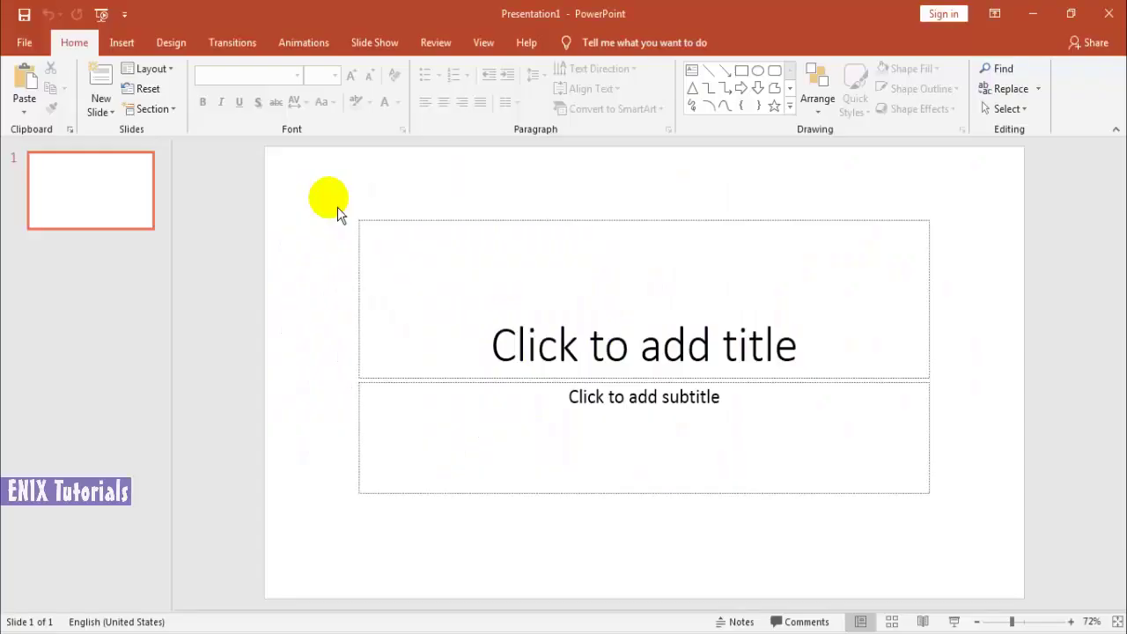
- Switch the slide to the Blank layout and draw a rectangle covering the whole 13.33" × 7.5" slide
click(148, 70)
click(176, 283)
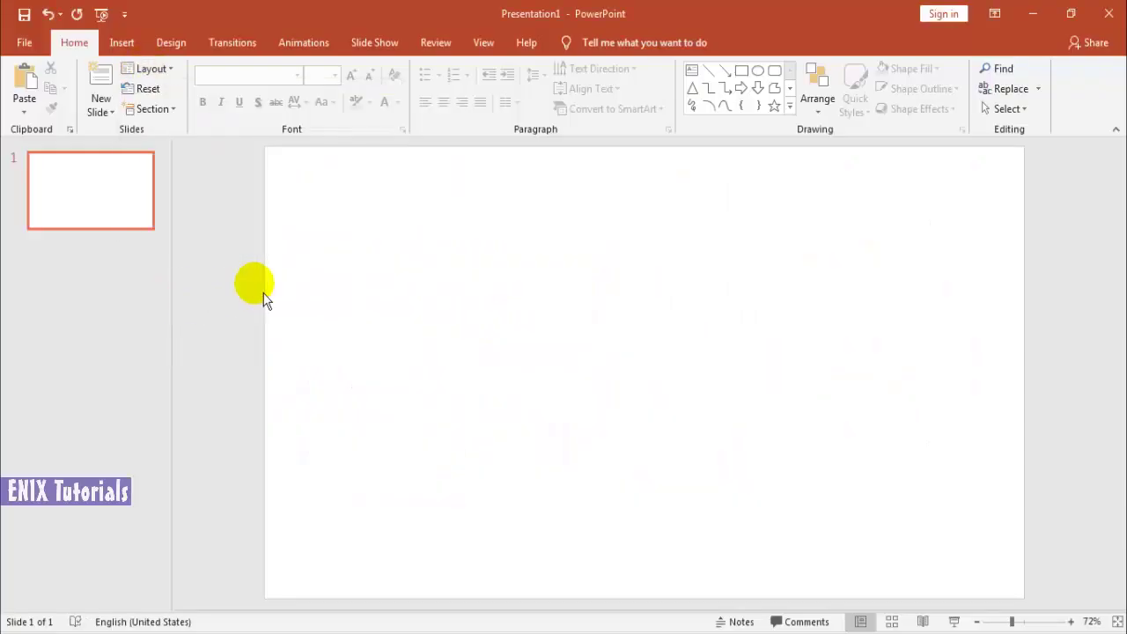
click(124, 42)
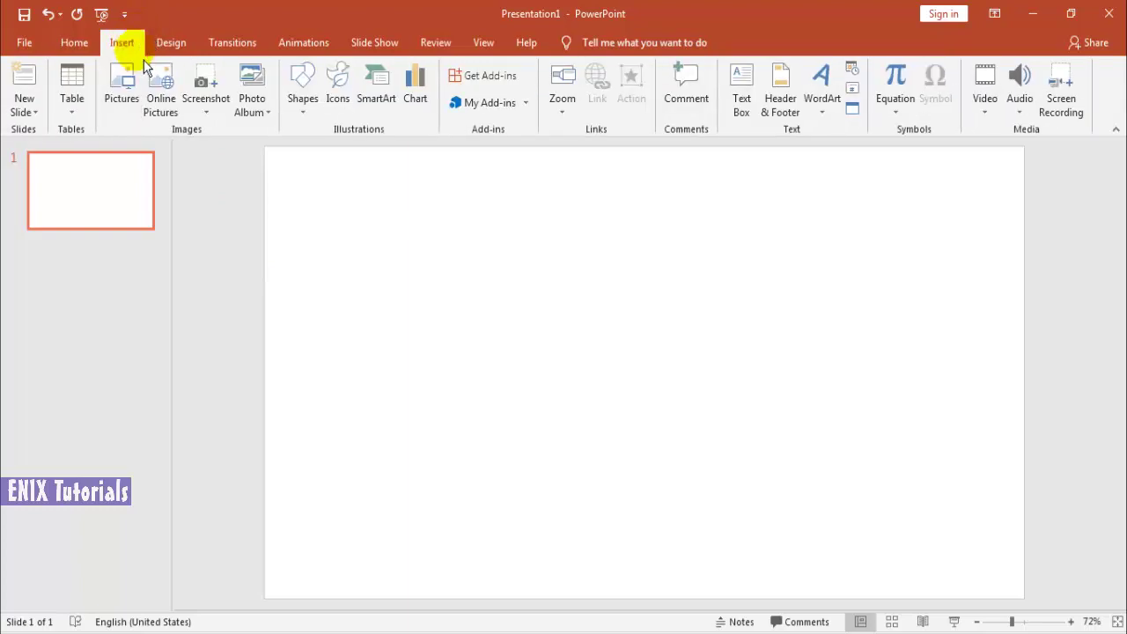
click(302, 88)
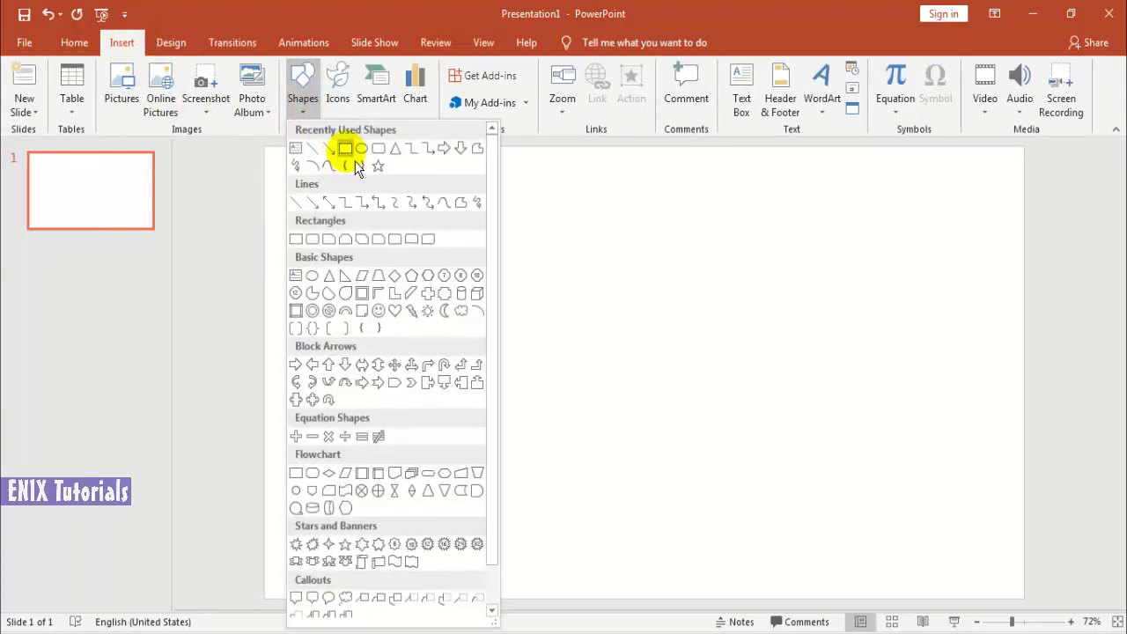
click(345, 148)
mouse_move(266, 148)
mouse_down()
mouse_move(1032, 607)
mouse_move(1025, 599)
mouse_up()
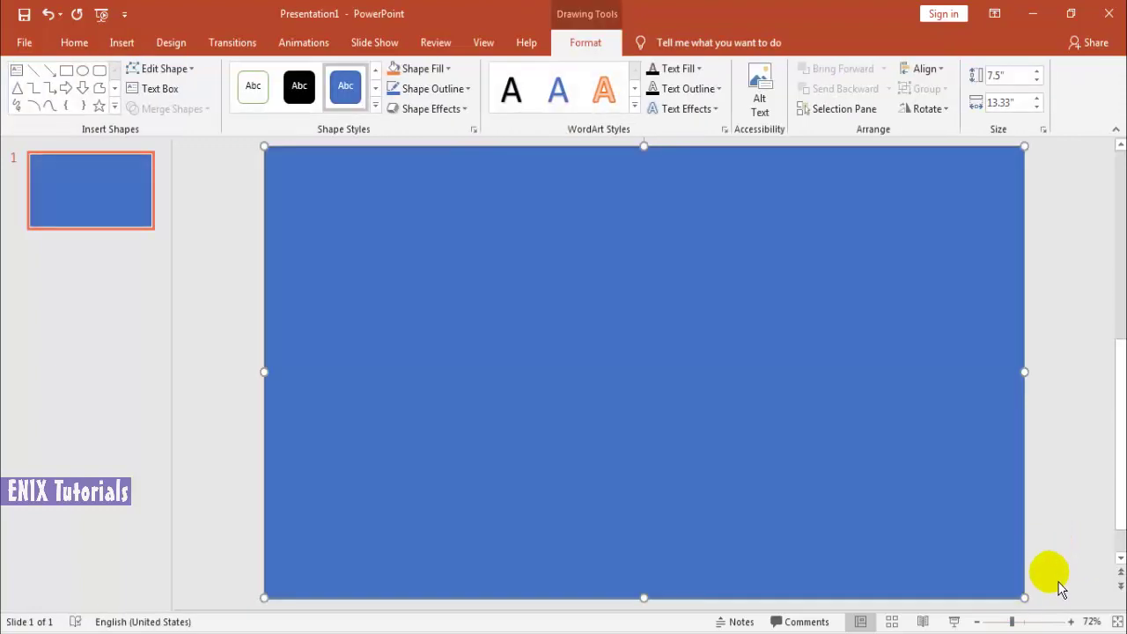
click(976, 622)
click(977, 622)
click(976, 621)
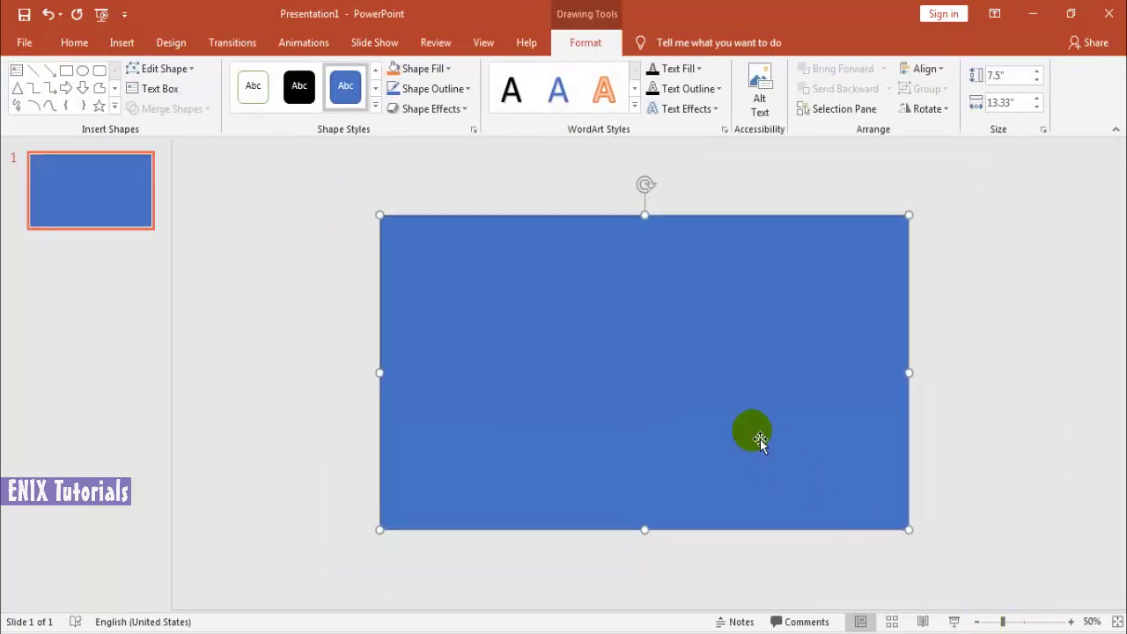
- Give the full-slide rectangle a gradient fill and delete its middle gradient stops
right_click(675, 331)
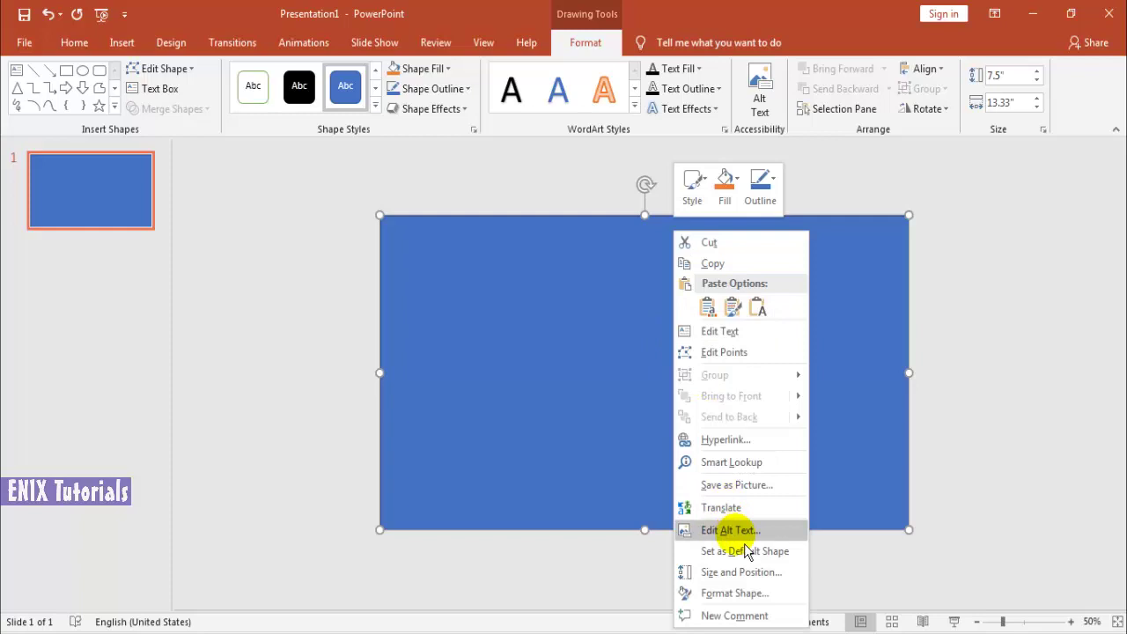
click(744, 594)
click(925, 257)
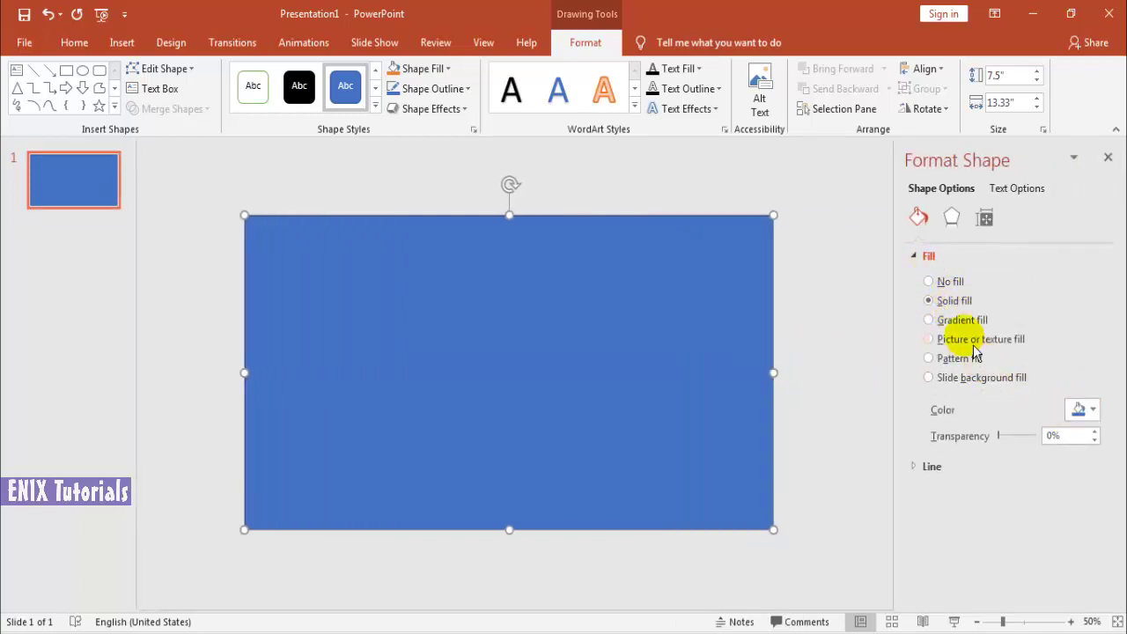
click(962, 320)
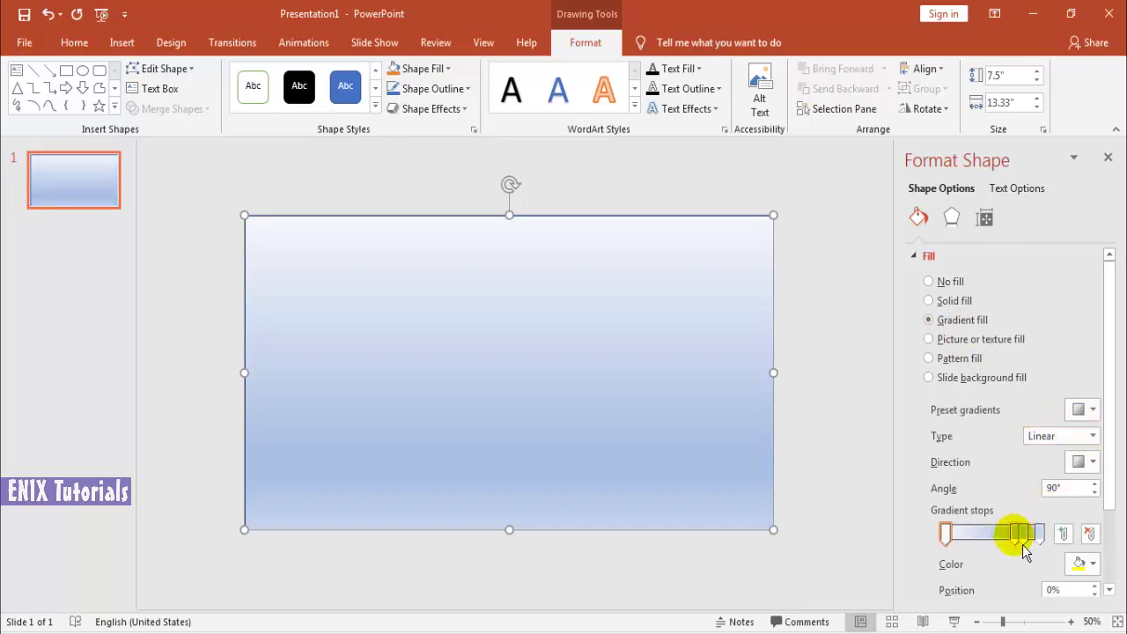
click(1021, 534)
click(1089, 534)
click(1031, 533)
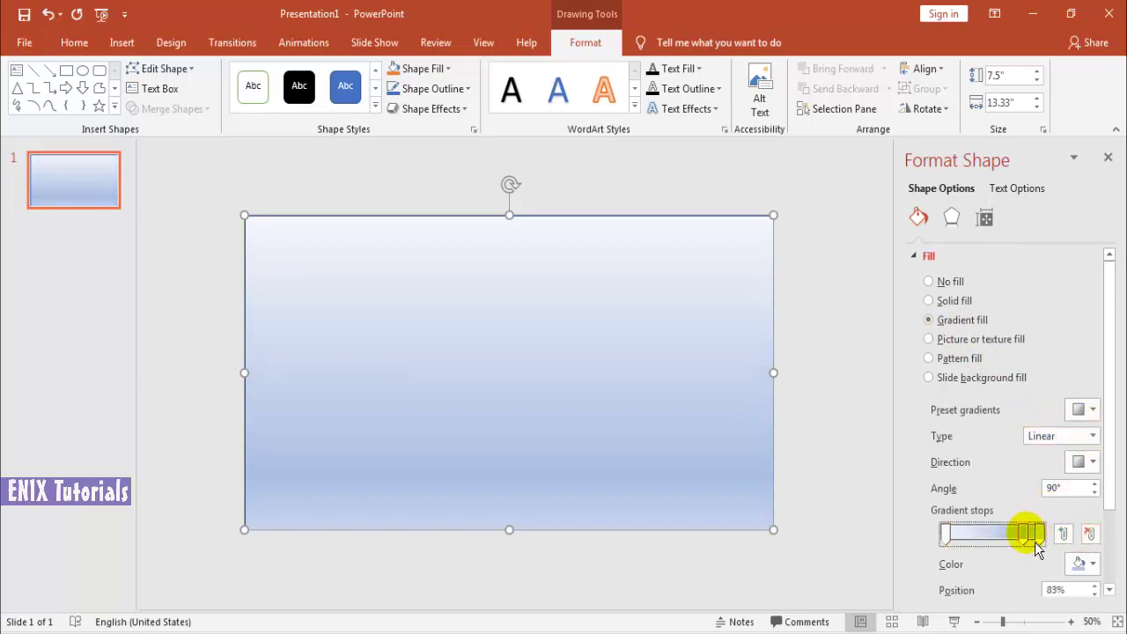
click(1089, 533)
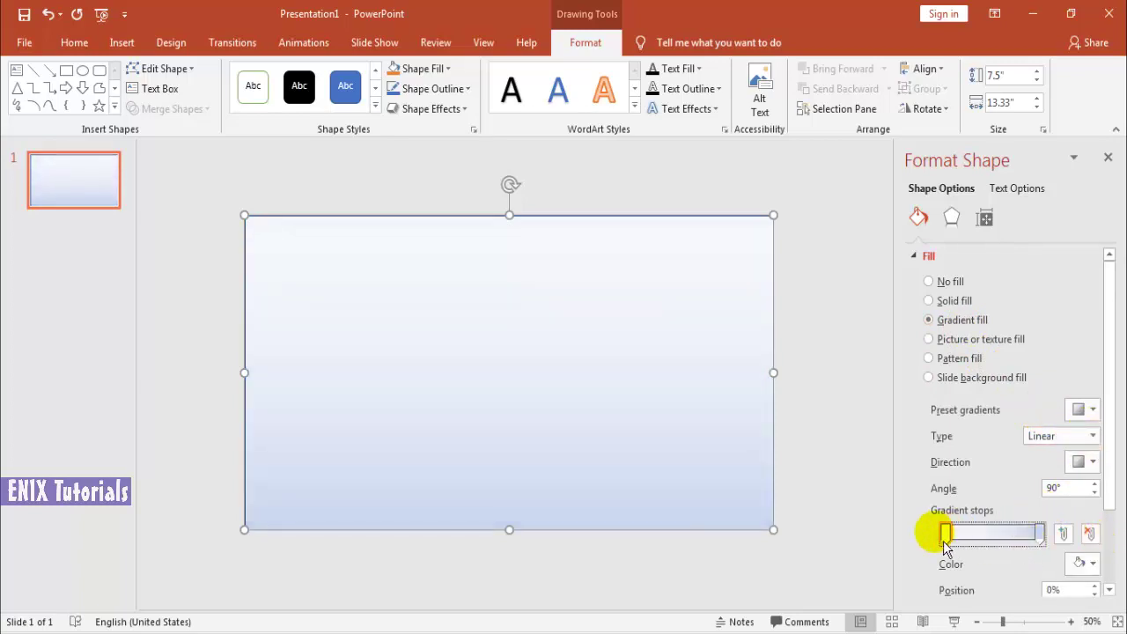
- Set the first gradient stop to orange via More Colors and the end stop to purple
click(1082, 564)
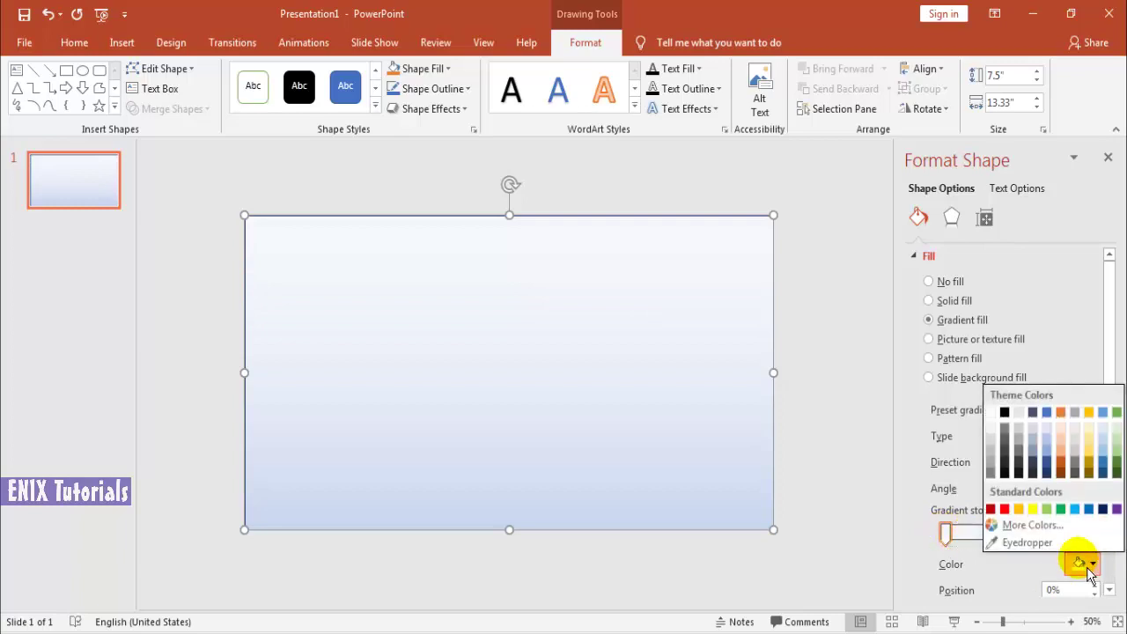
click(1116, 509)
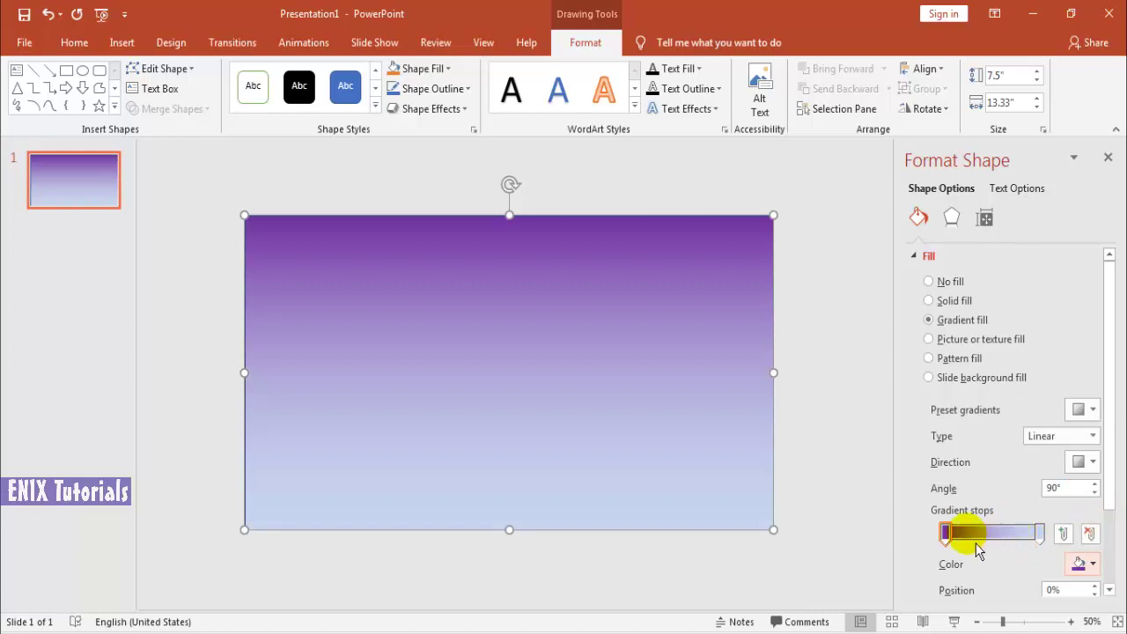
click(1084, 564)
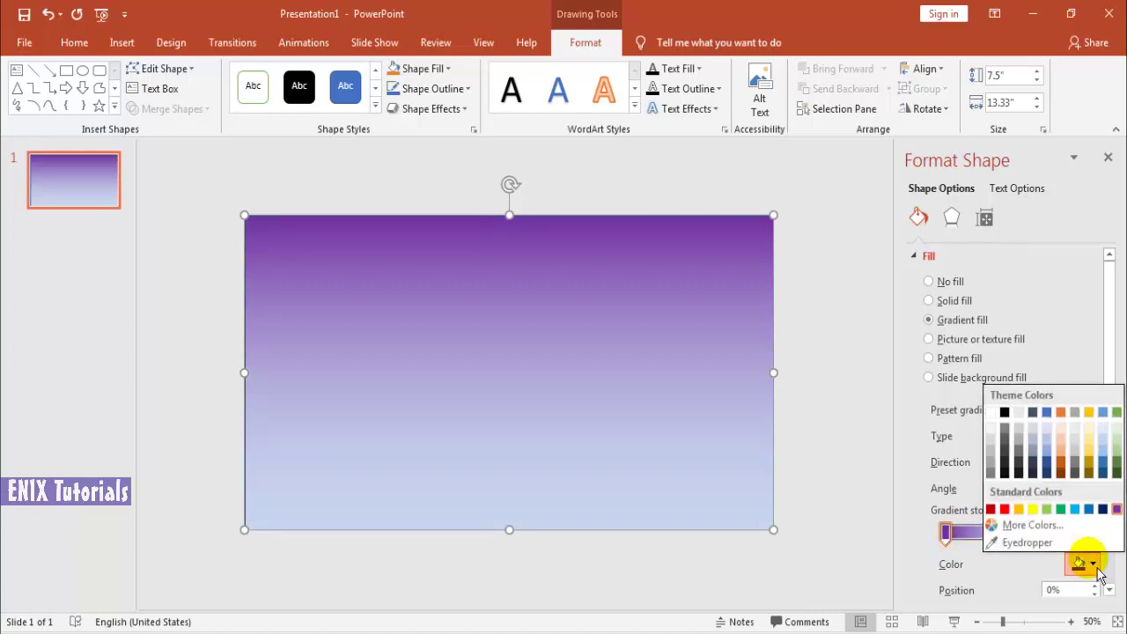
click(1067, 522)
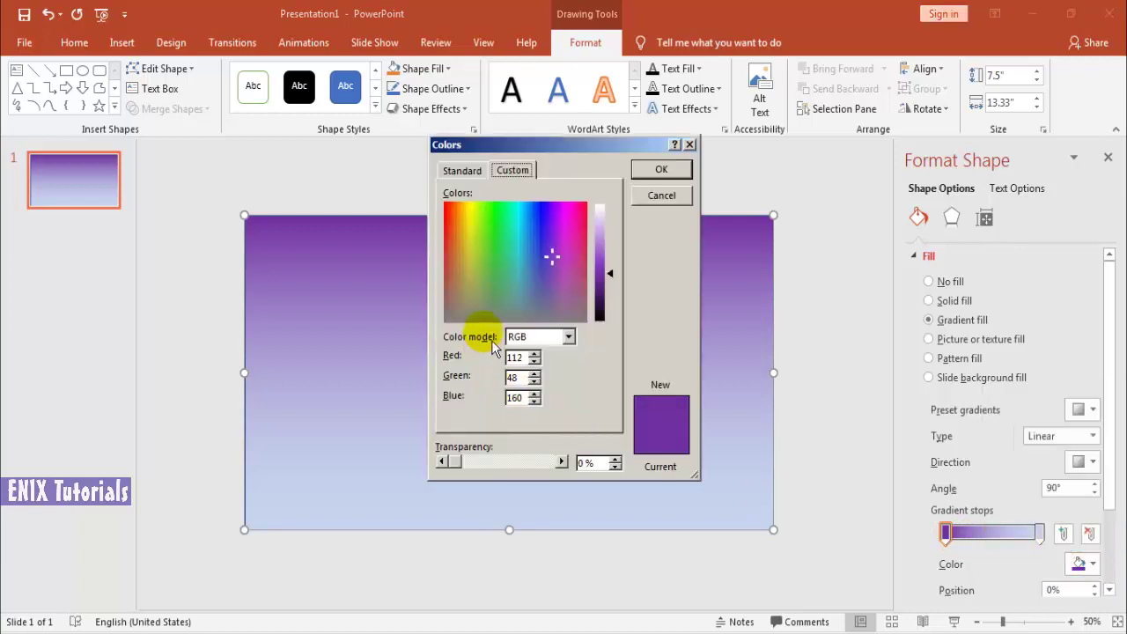
click(462, 170)
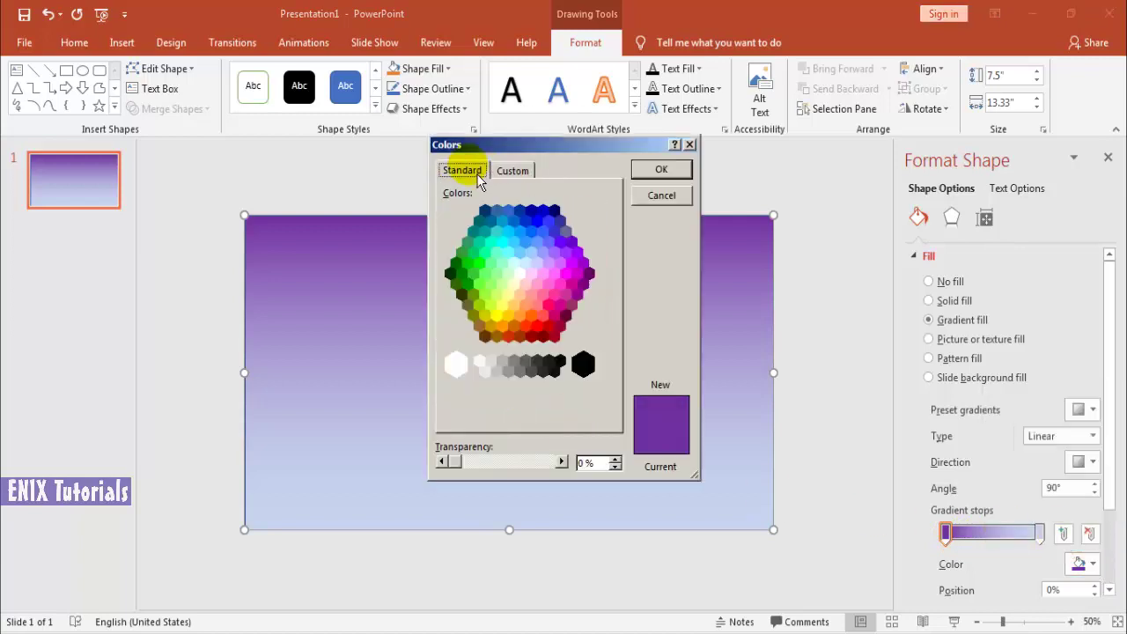
click(532, 316)
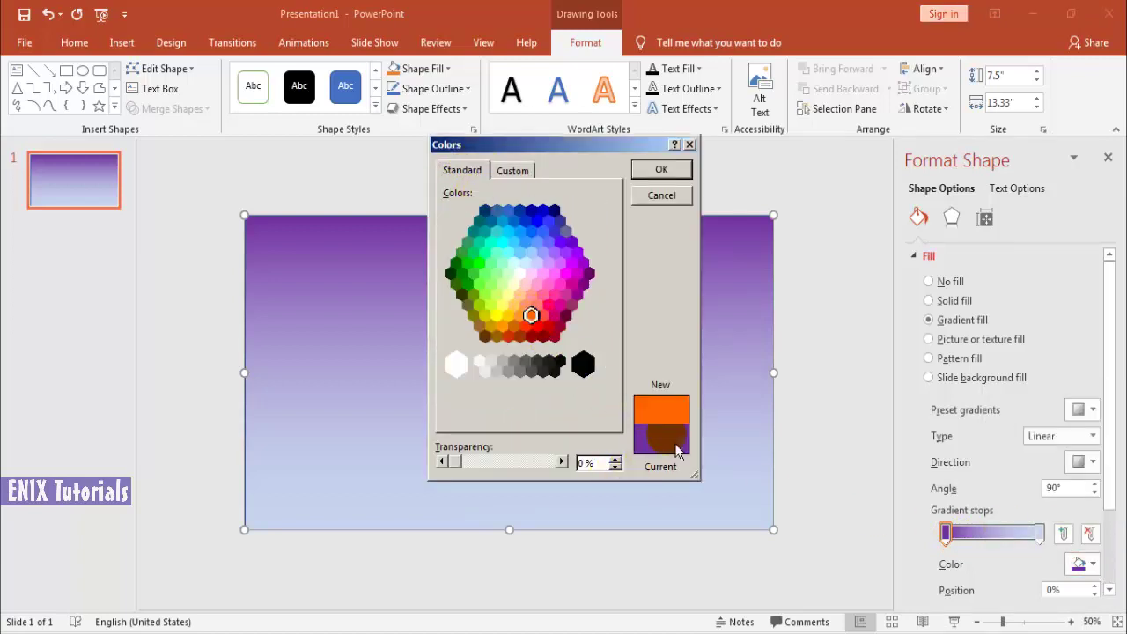
click(667, 171)
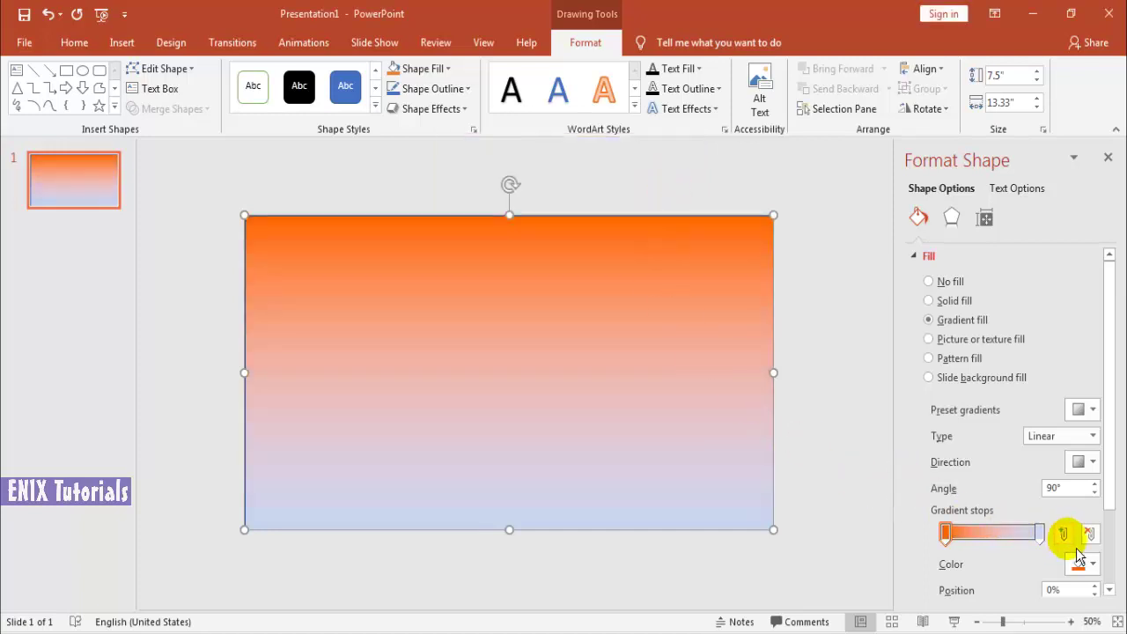
click(1040, 533)
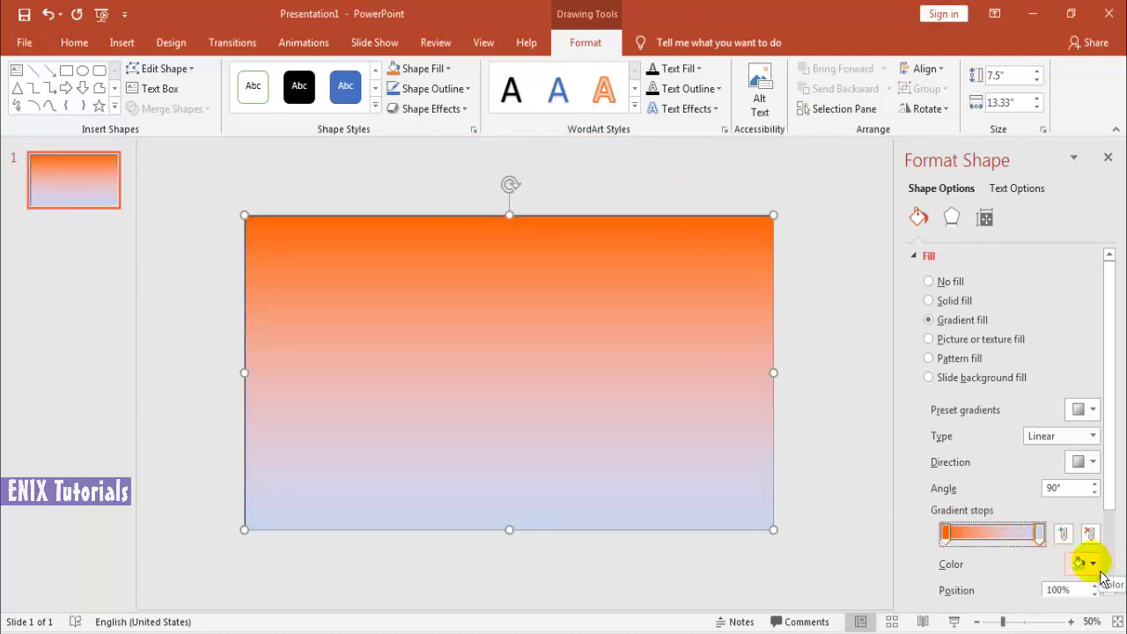
click(1099, 567)
click(1109, 473)
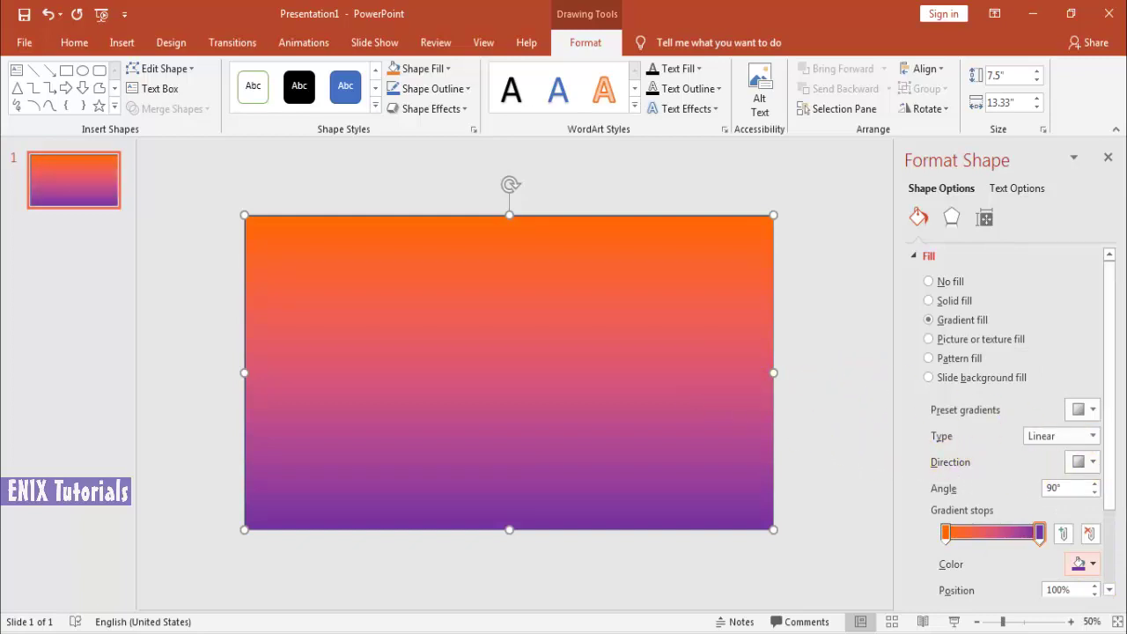
- Set the gradient direction to Linear Diagonal, top left to bottom right
click(1096, 466)
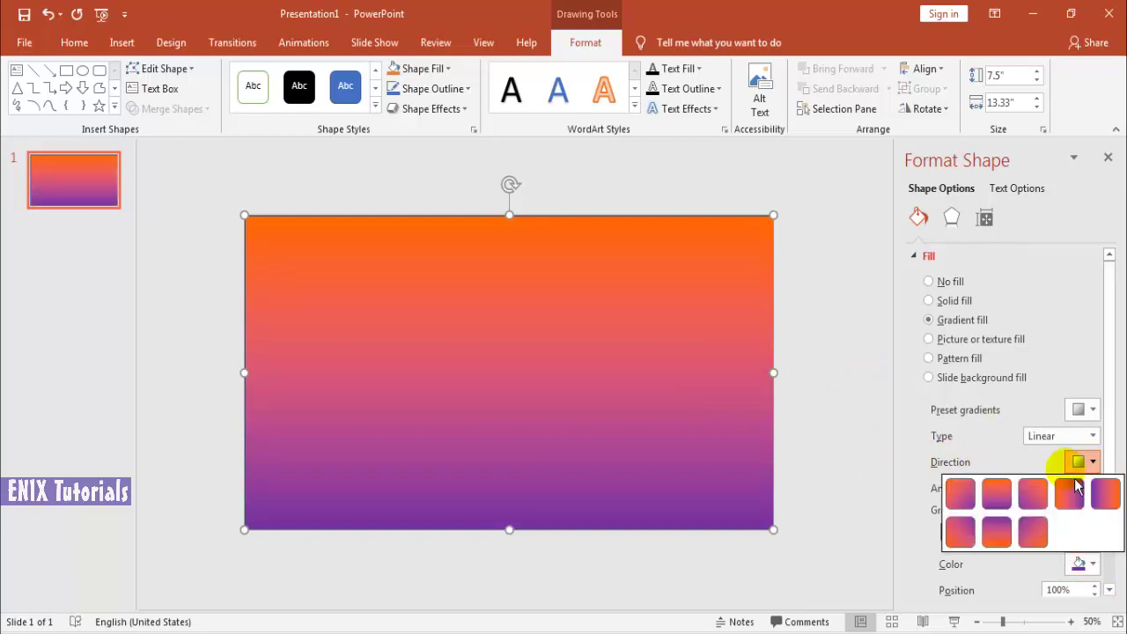
click(965, 498)
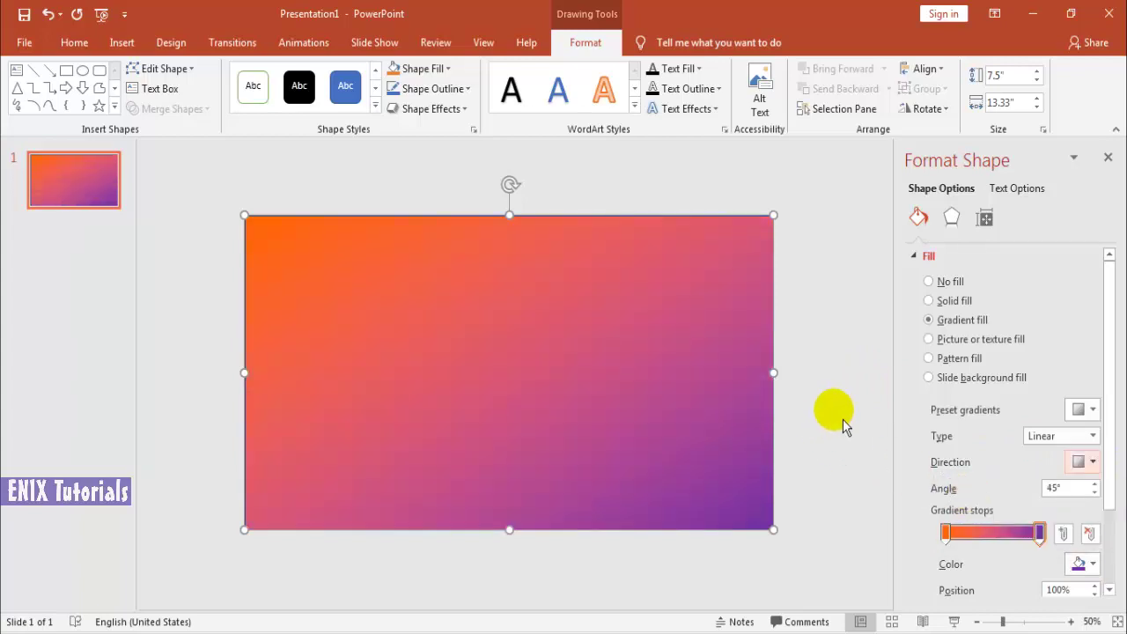
click(751, 399)
click(848, 396)
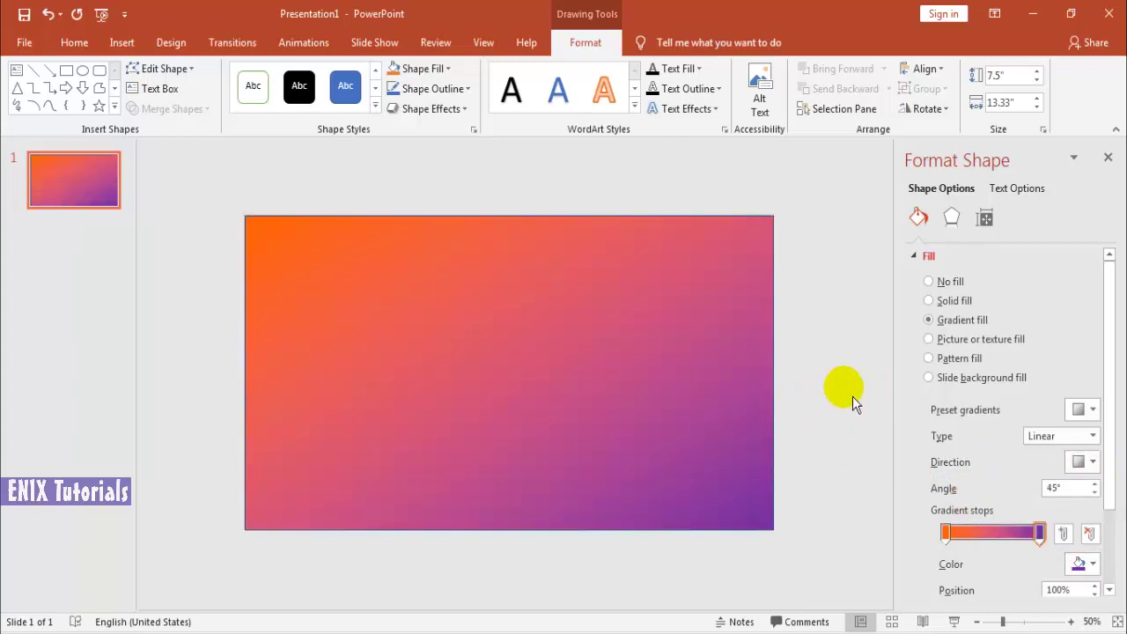
click(696, 377)
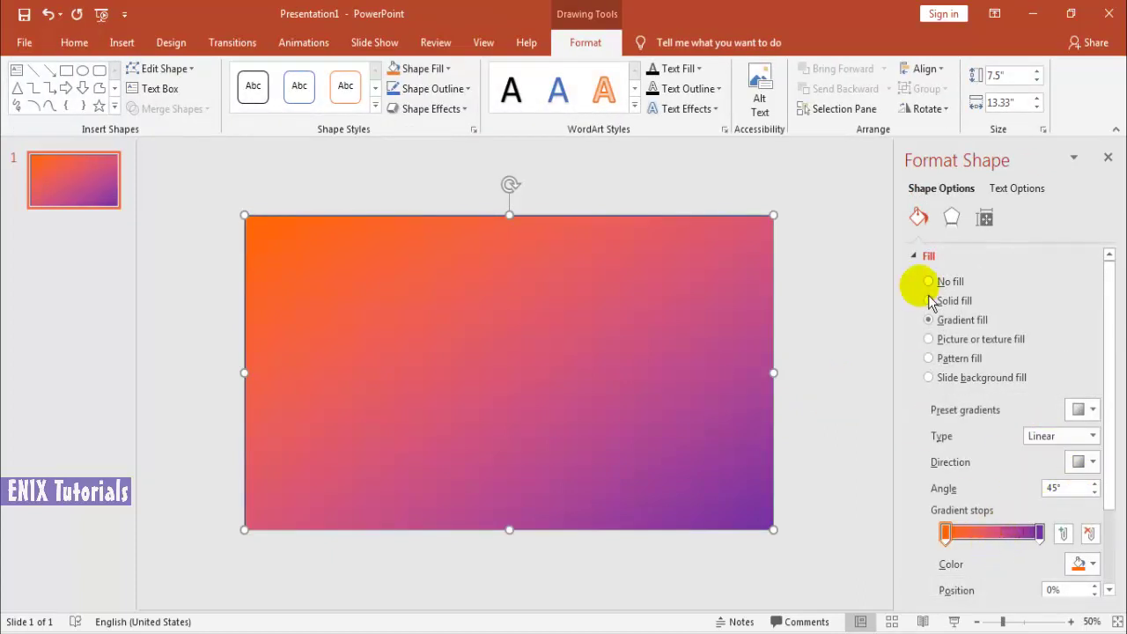
- Set the rectangle's line to No line
scroll(1060, 371, down, 3)
click(916, 588)
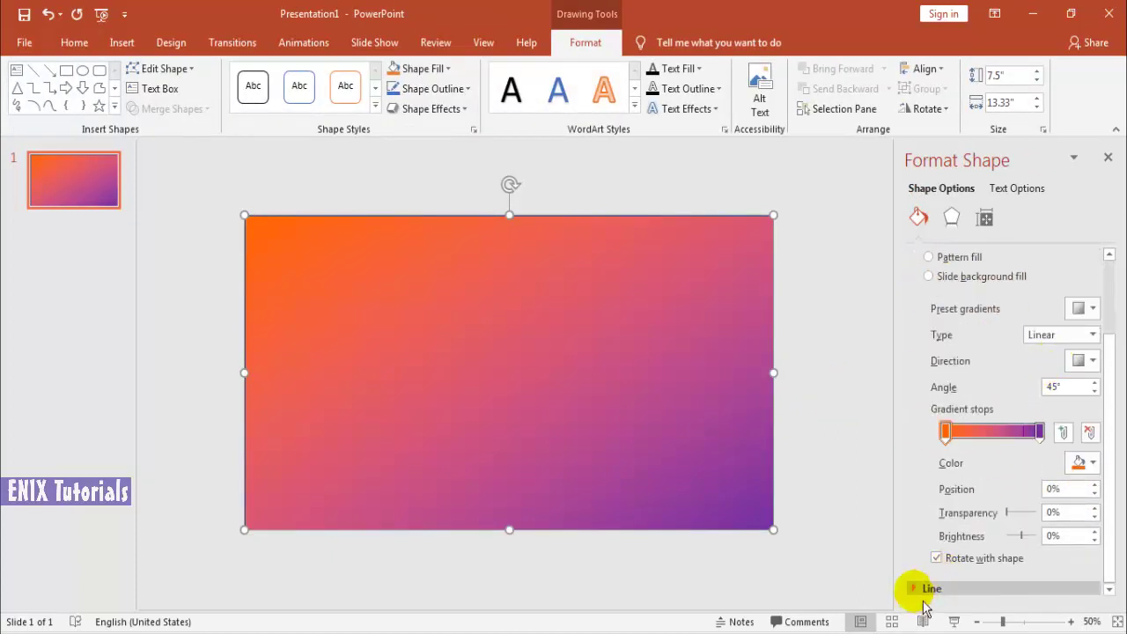
click(929, 404)
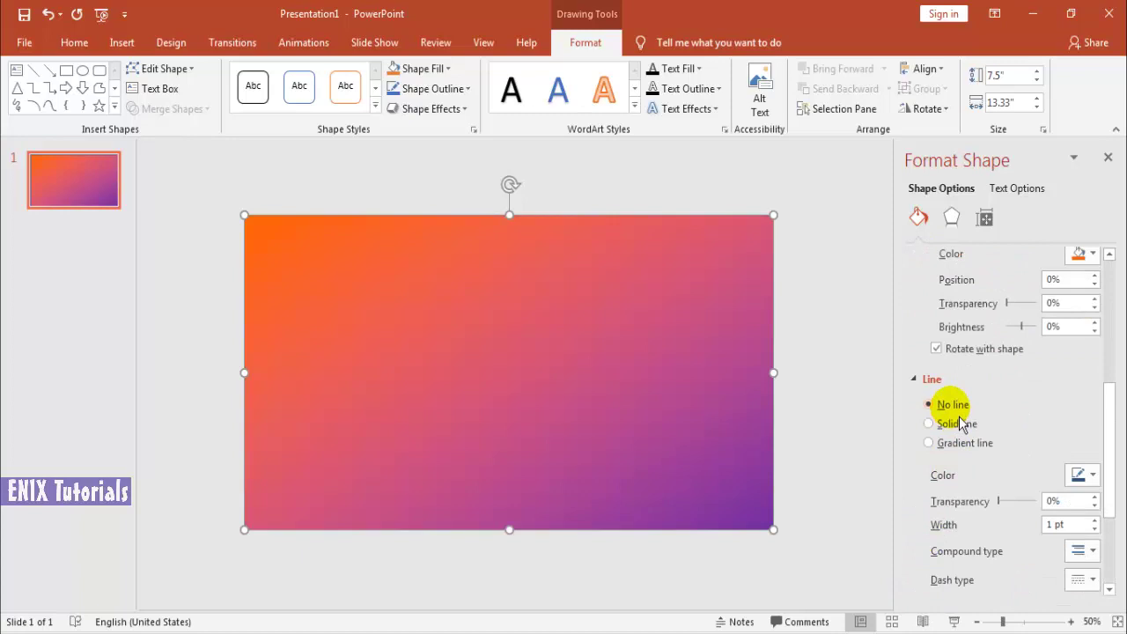
click(824, 382)
- Draw a new rectangle across the slide
click(125, 46)
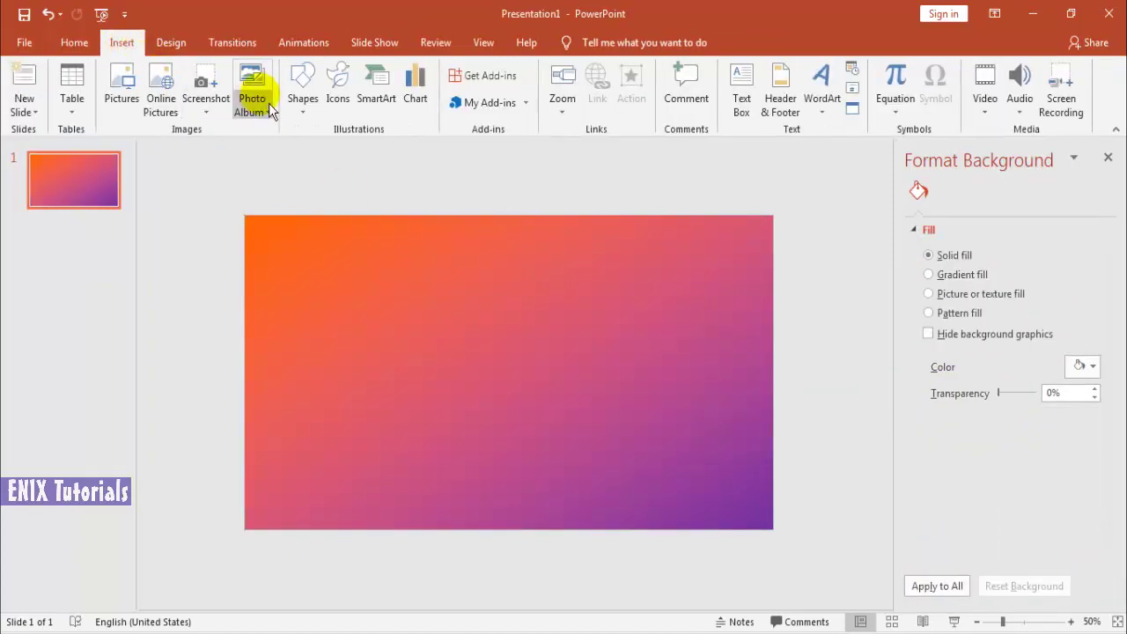
click(304, 99)
click(358, 164)
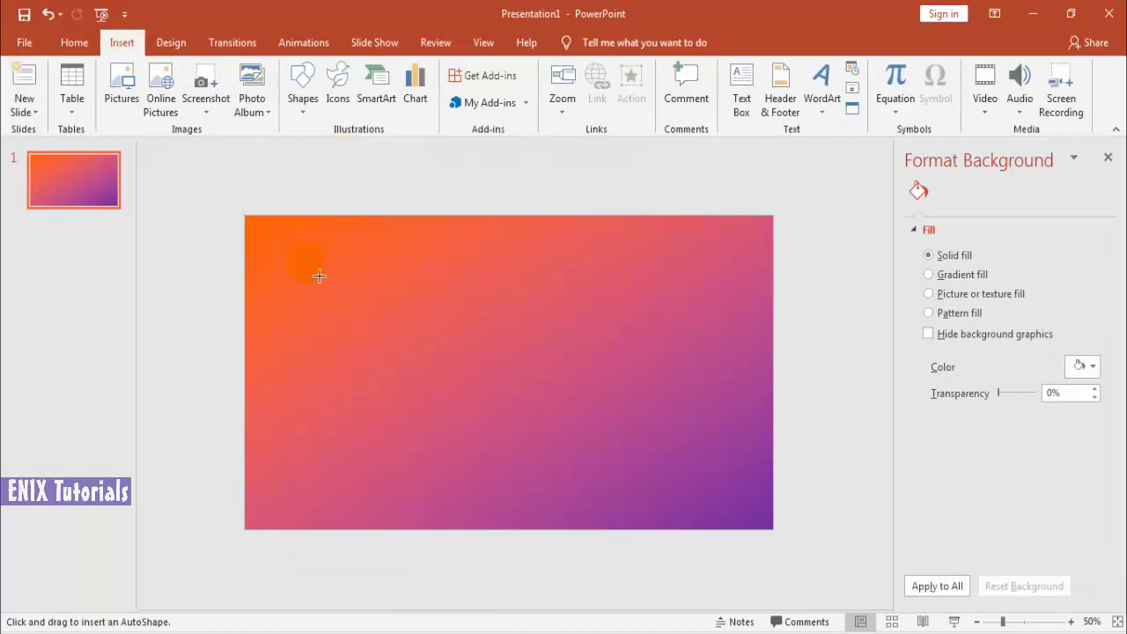
mouse_move(266, 243)
mouse_down()
mouse_move(760, 500)
mouse_move(760, 518)
mouse_up()
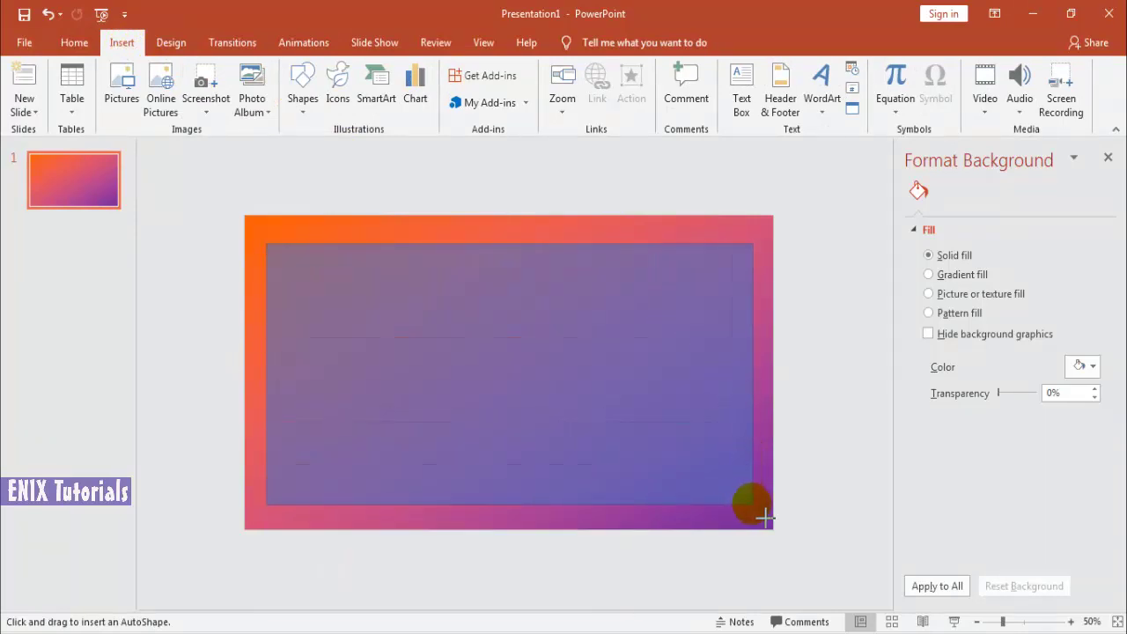
- Pull its left and right edges inward to 12.06" × 6.23", leaving a gradient border
drag(764, 517, 764, 517)
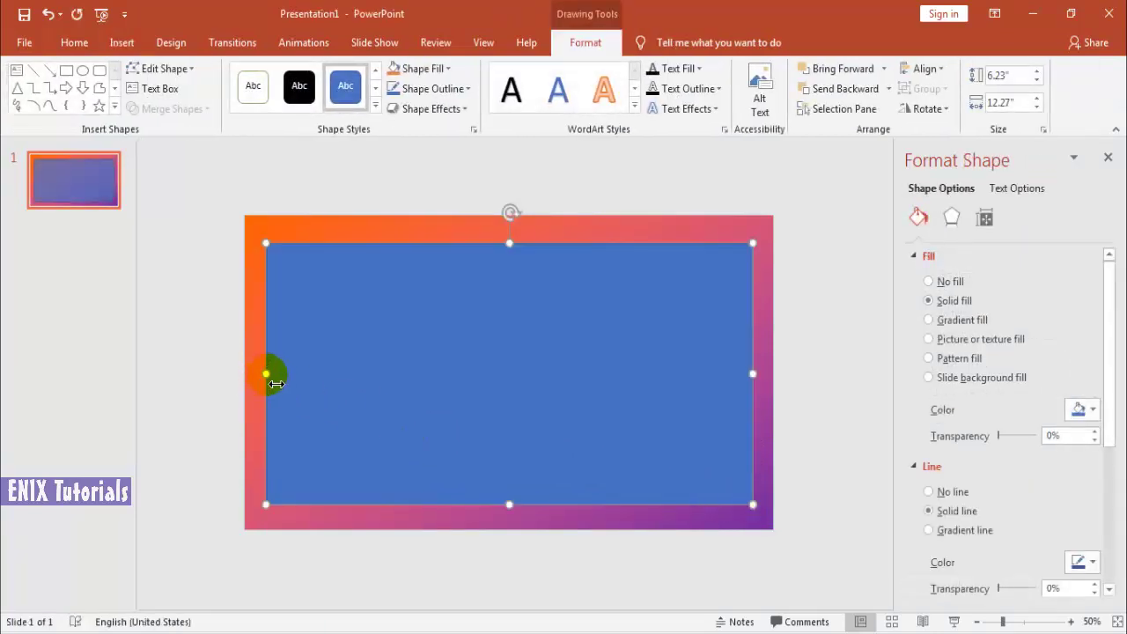
drag(268, 374, 278, 384)
drag(760, 387, 746, 381)
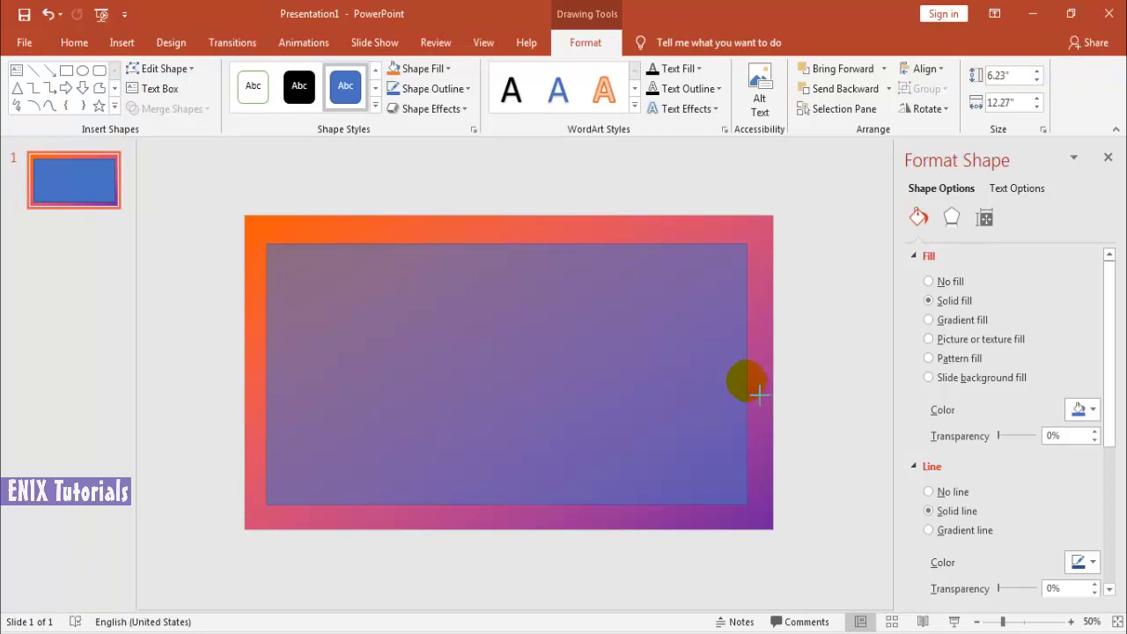
drag(274, 384, 269, 384)
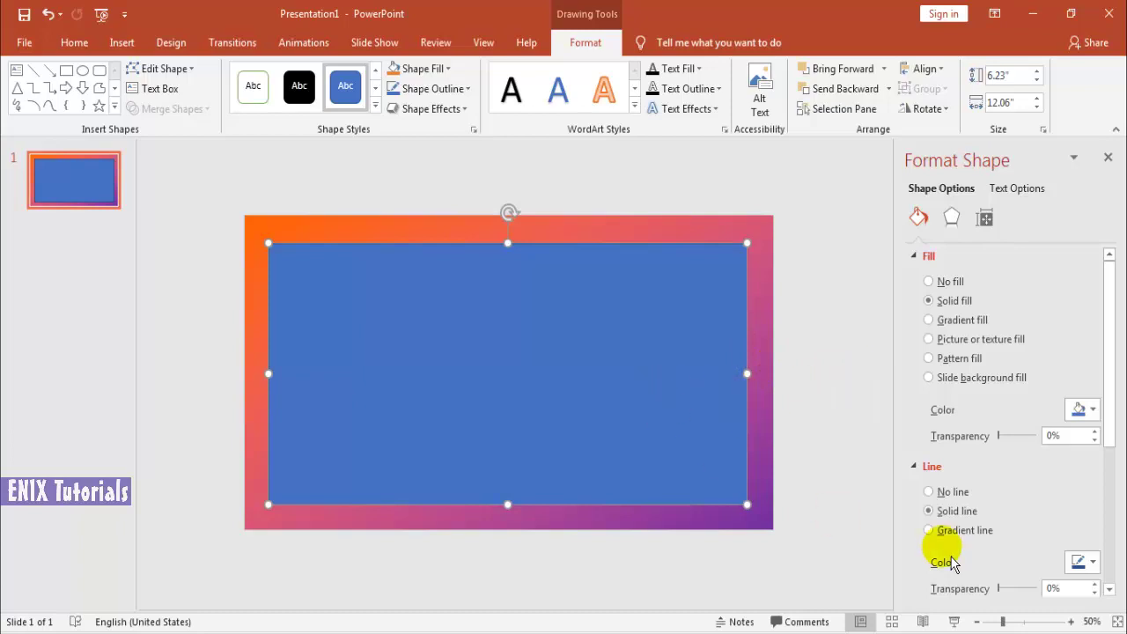
- Give the inner rectangle no outline and a purple-to-orange diagonal gradient by rearranging the stops
click(933, 491)
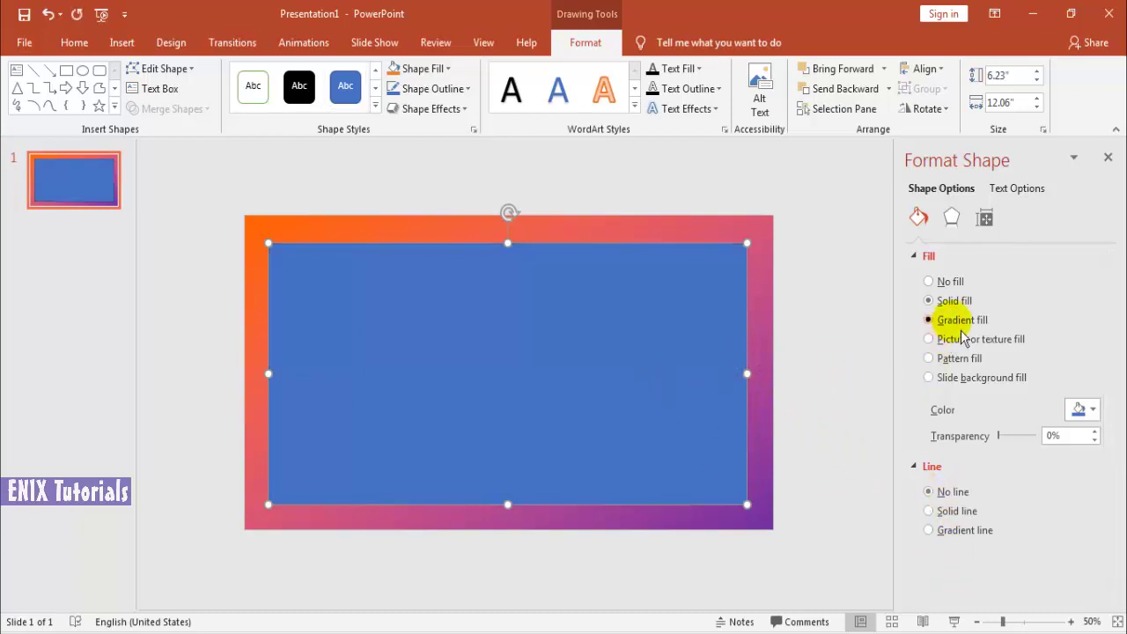
click(936, 320)
click(853, 395)
click(638, 379)
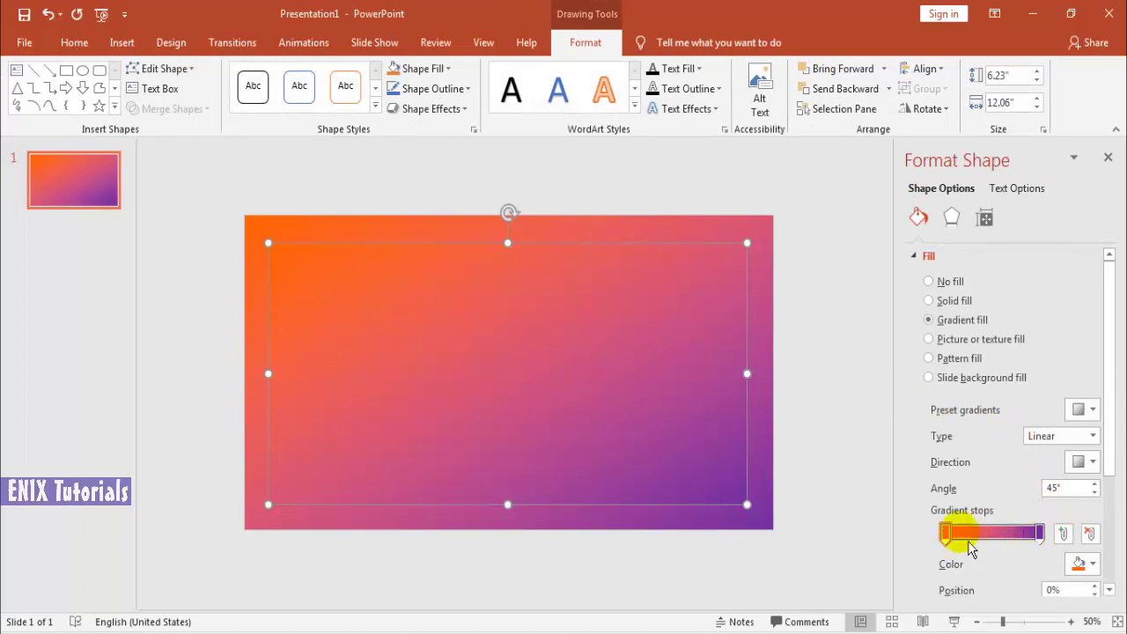
mouse_move(1038, 535)
mouse_down()
mouse_move(976, 546)
mouse_move(1049, 533)
mouse_up()
mouse_move(977, 537)
mouse_down()
mouse_move(950, 543)
mouse_move(887, 504)
mouse_up()
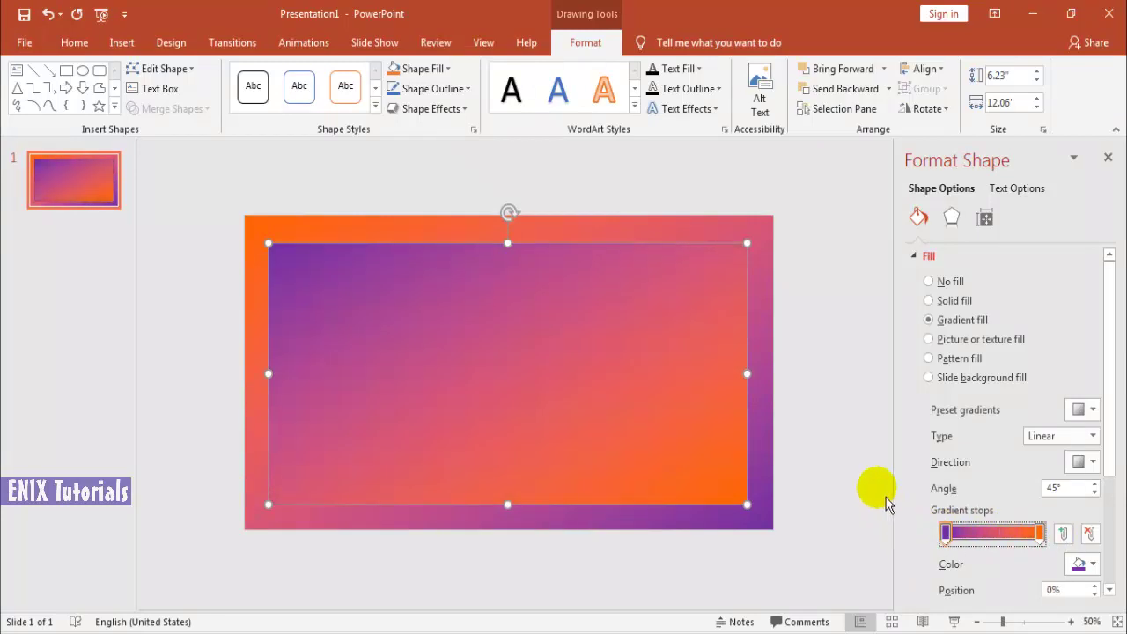
click(874, 466)
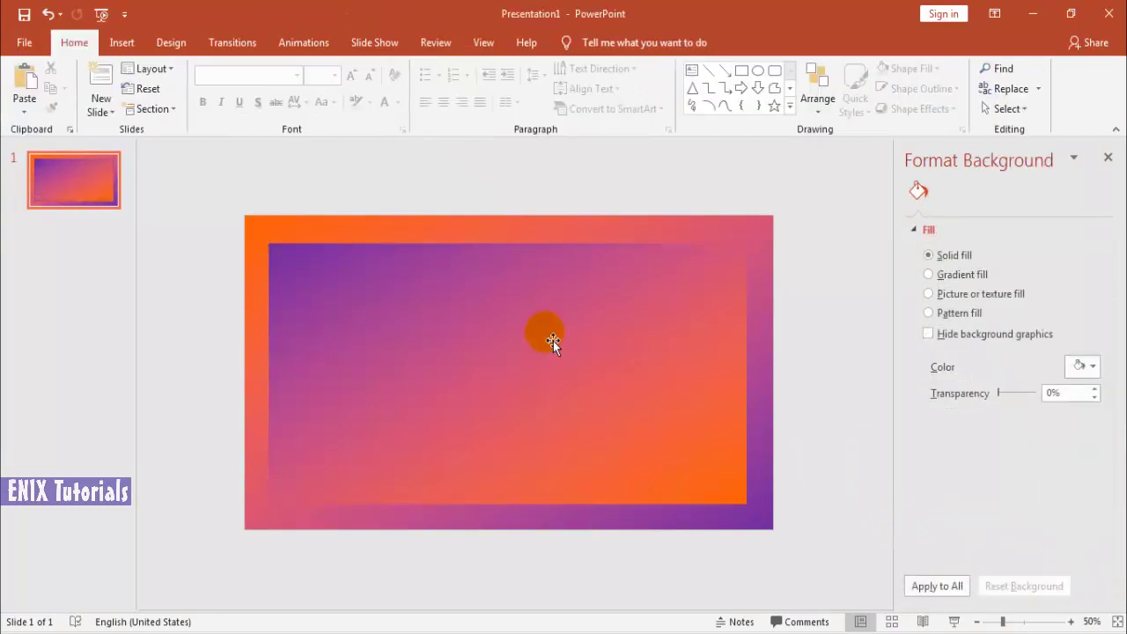
click(581, 336)
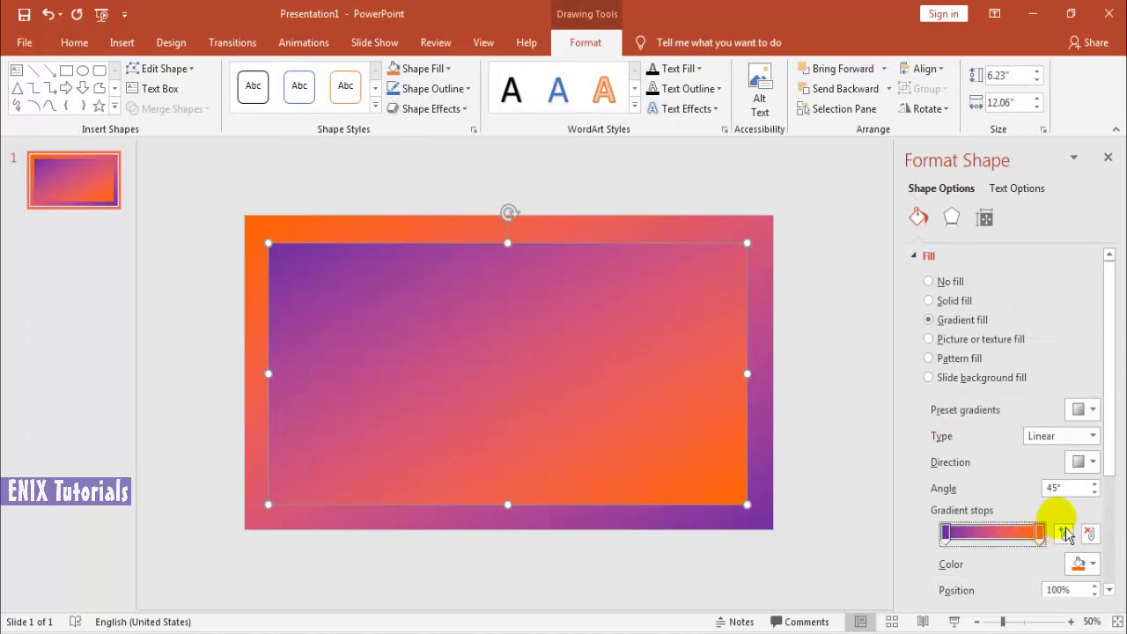
- Make the orange gradient stops of the inner and outer rectangles partly transparent (34%)
scroll(1105, 540, down, 3)
click(1015, 483)
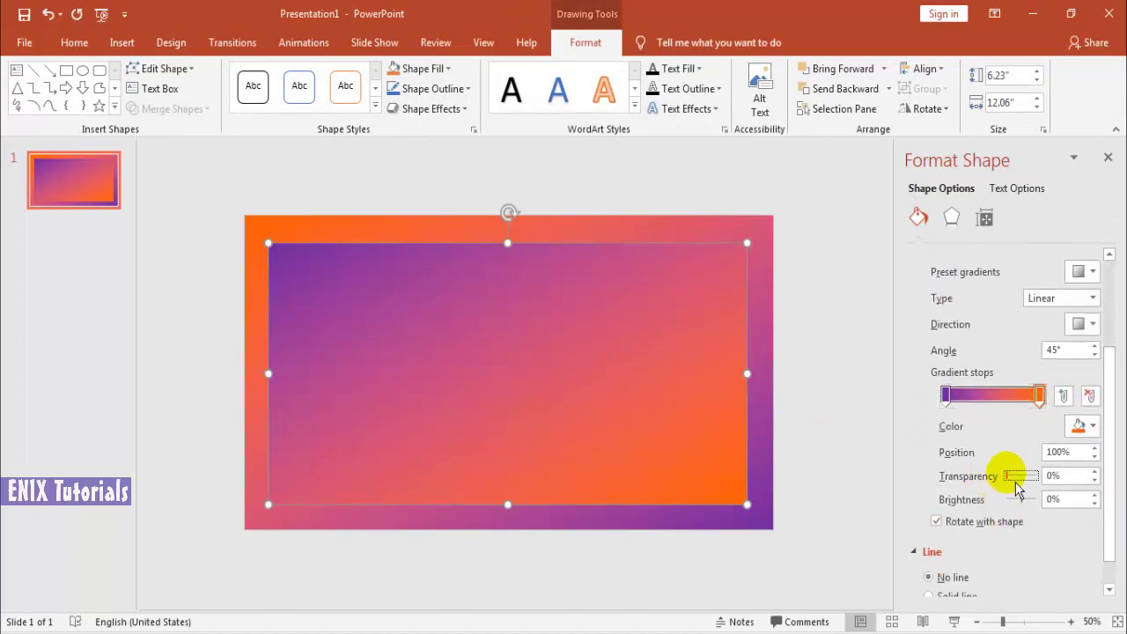
drag(1018, 491, 1024, 492)
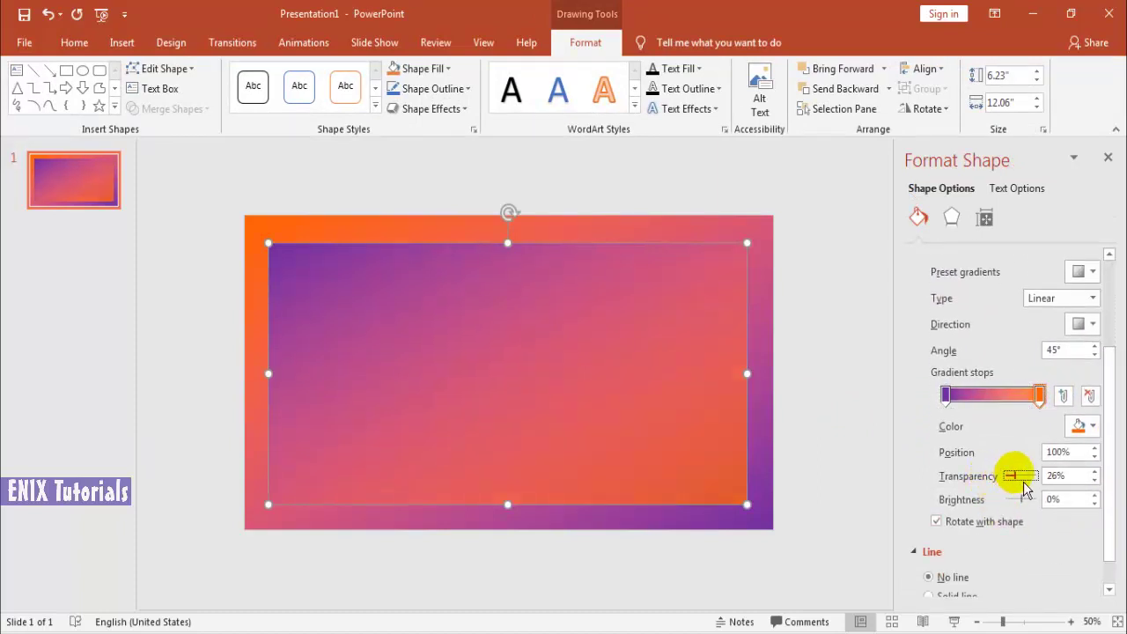
click(402, 231)
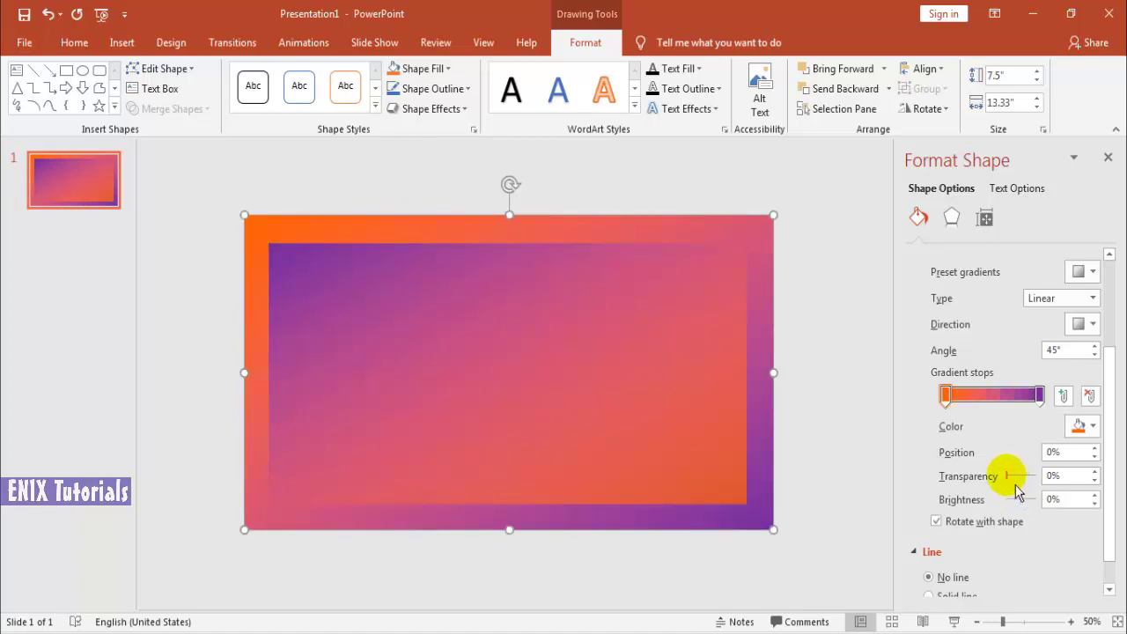
mouse_move(1016, 491)
mouse_down()
mouse_move(1031, 491)
mouse_move(1025, 483)
mouse_up()
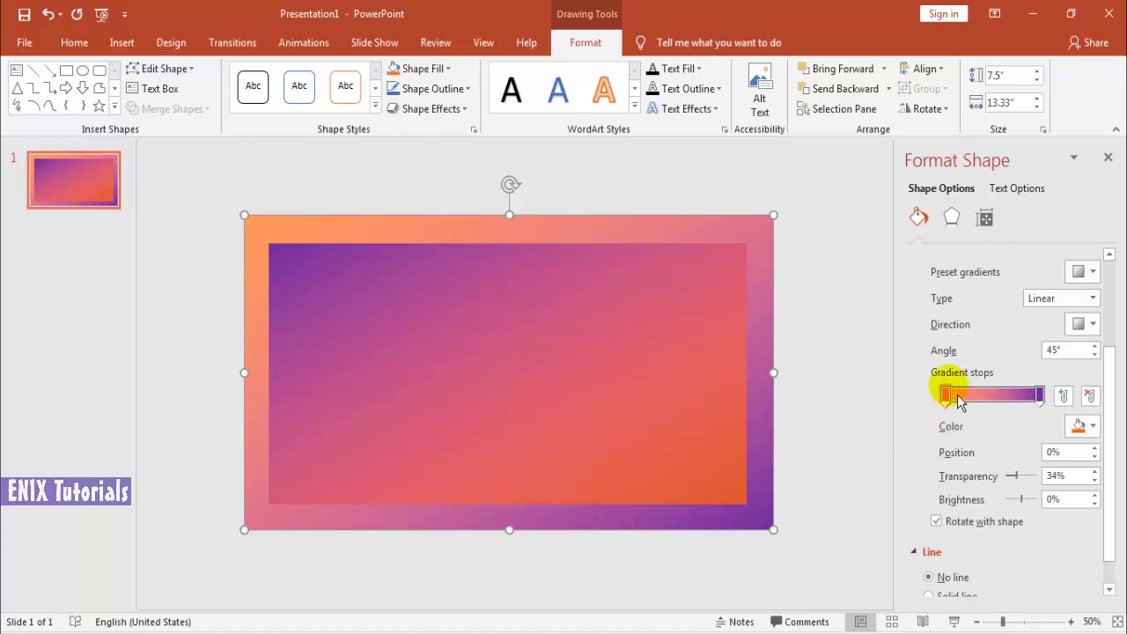
drag(1038, 398, 1031, 398)
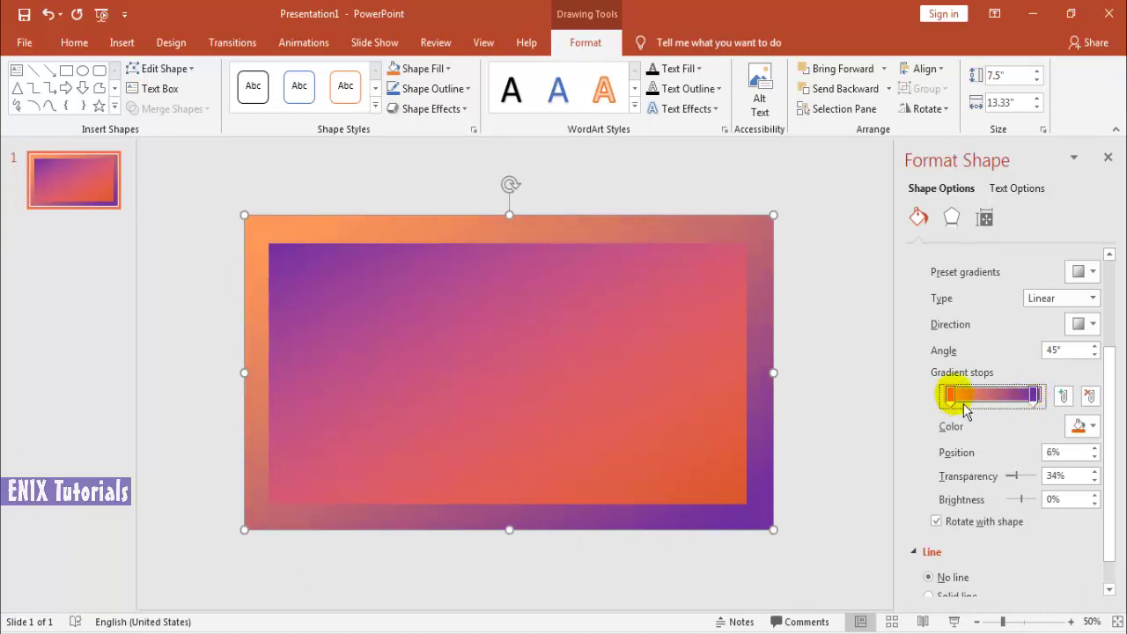
click(860, 396)
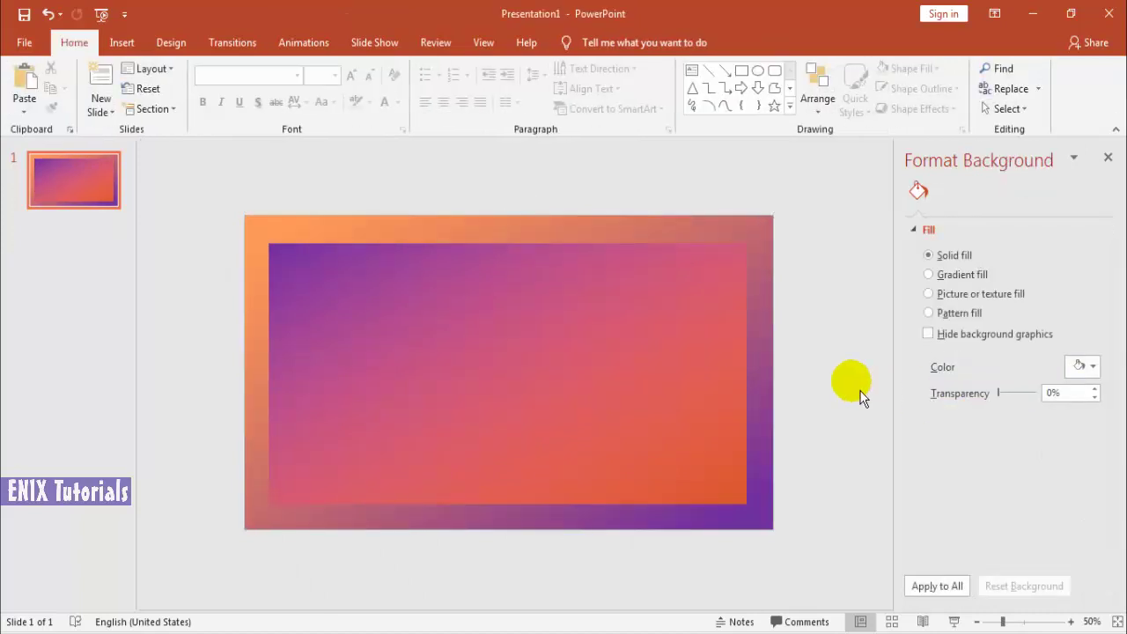
- Add a shadow to the inner rectangle: 106% size, 32 pt blur, 10 pt distance, 90° angle
click(657, 375)
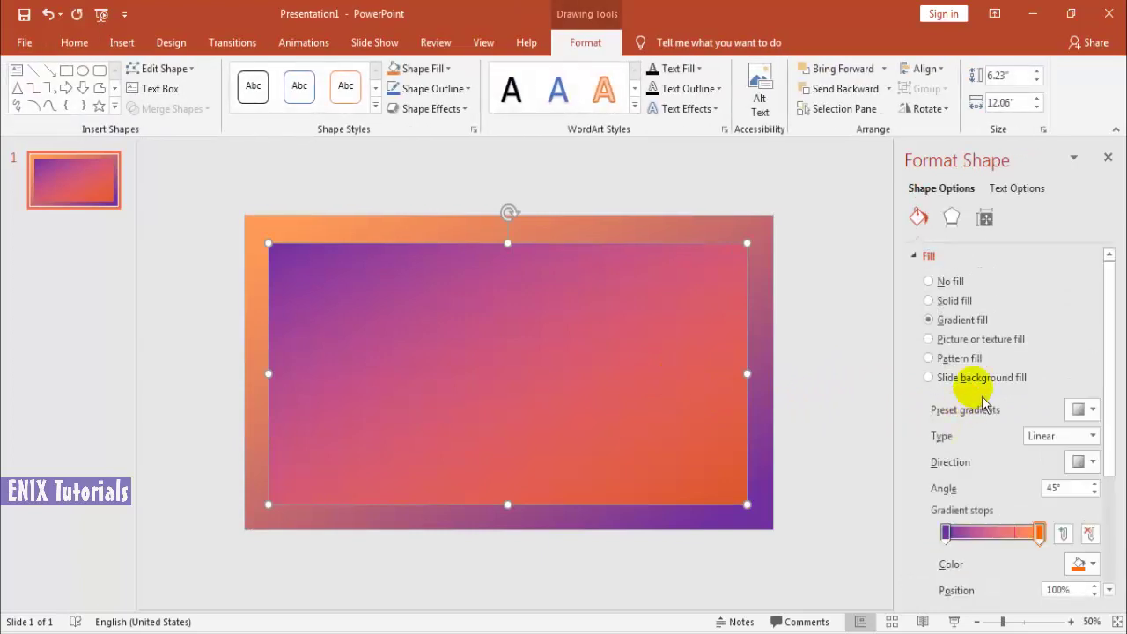
click(951, 219)
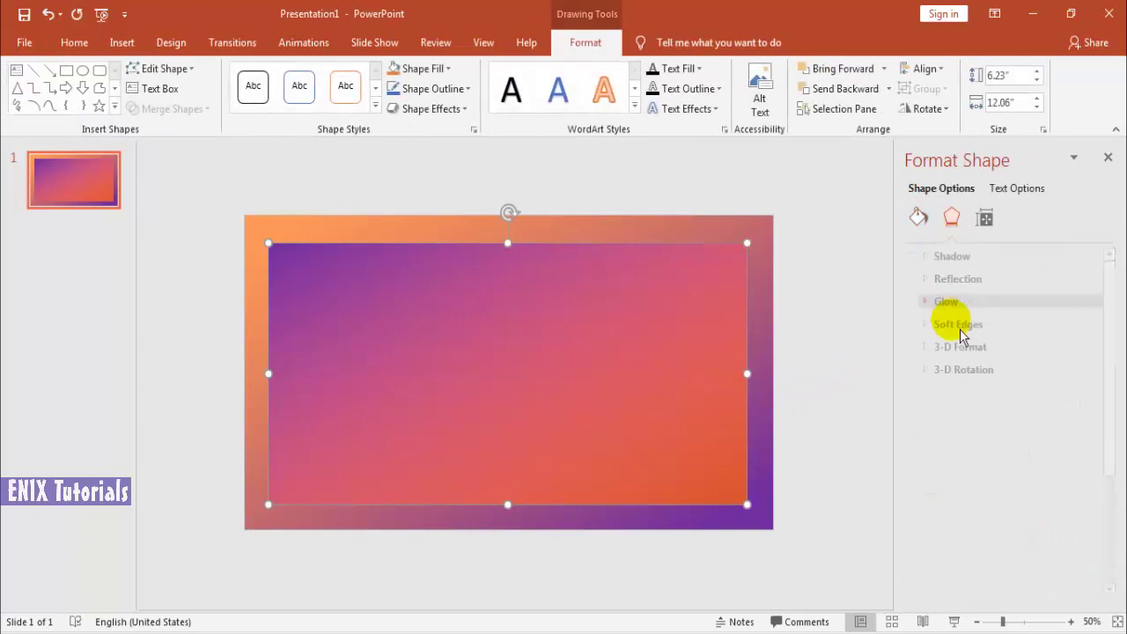
click(915, 255)
click(998, 366)
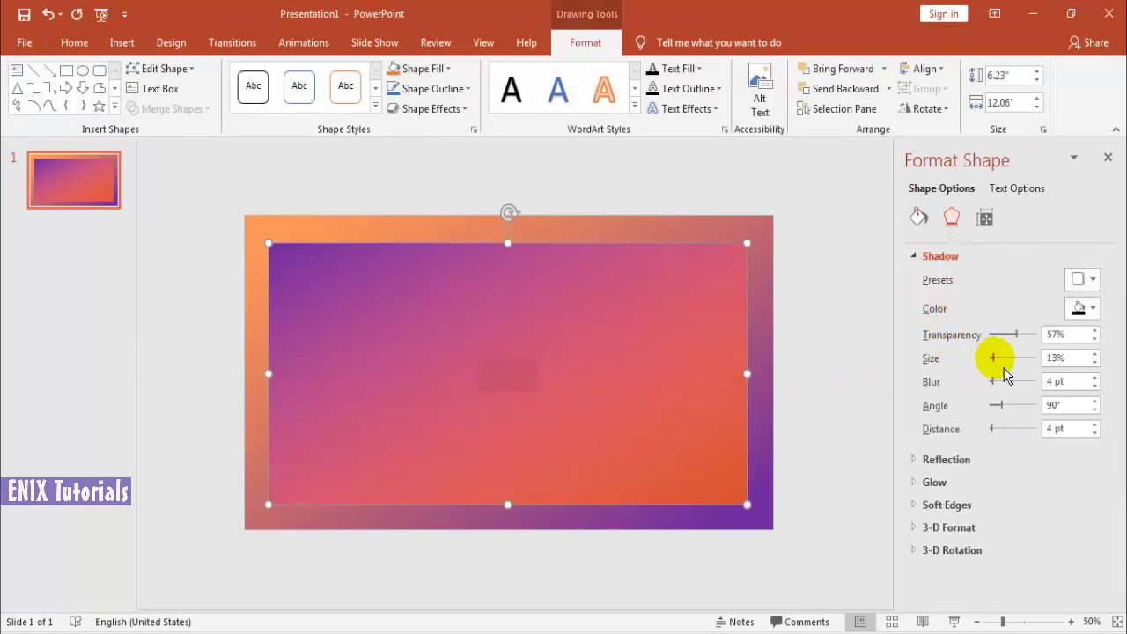
drag(1018, 367, 1023, 367)
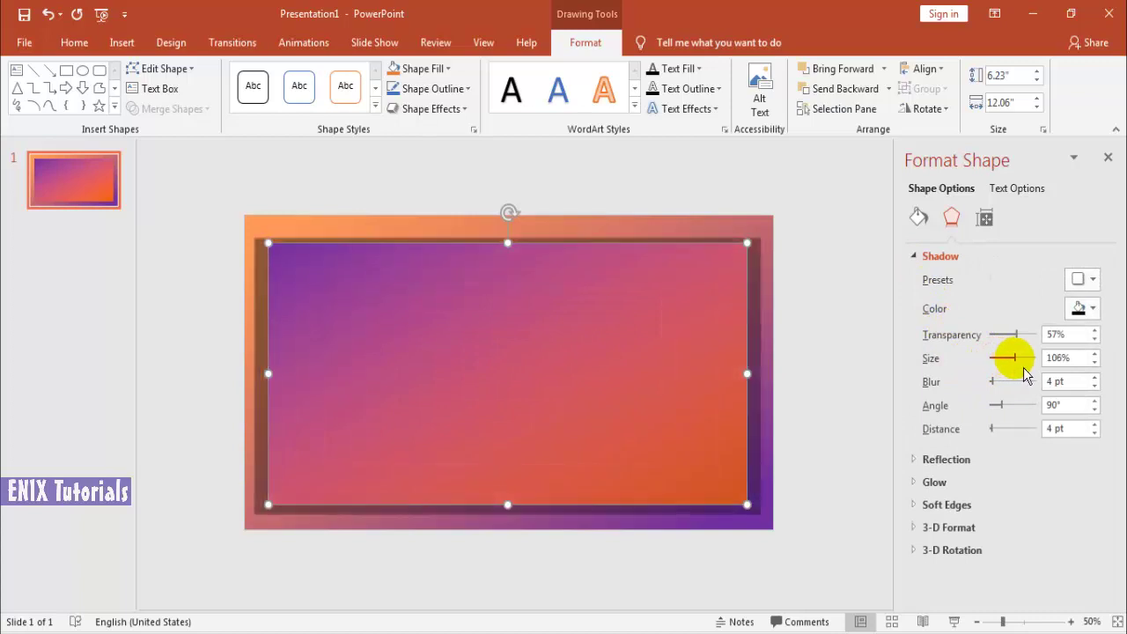
drag(1000, 434, 1000, 433)
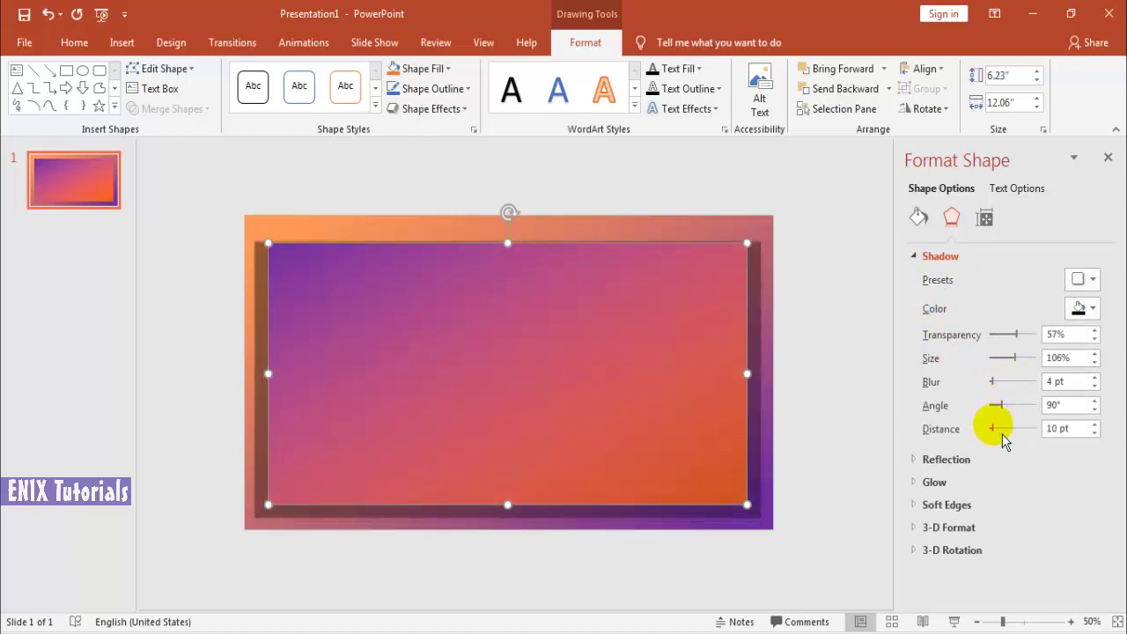
drag(1006, 388, 1012, 389)
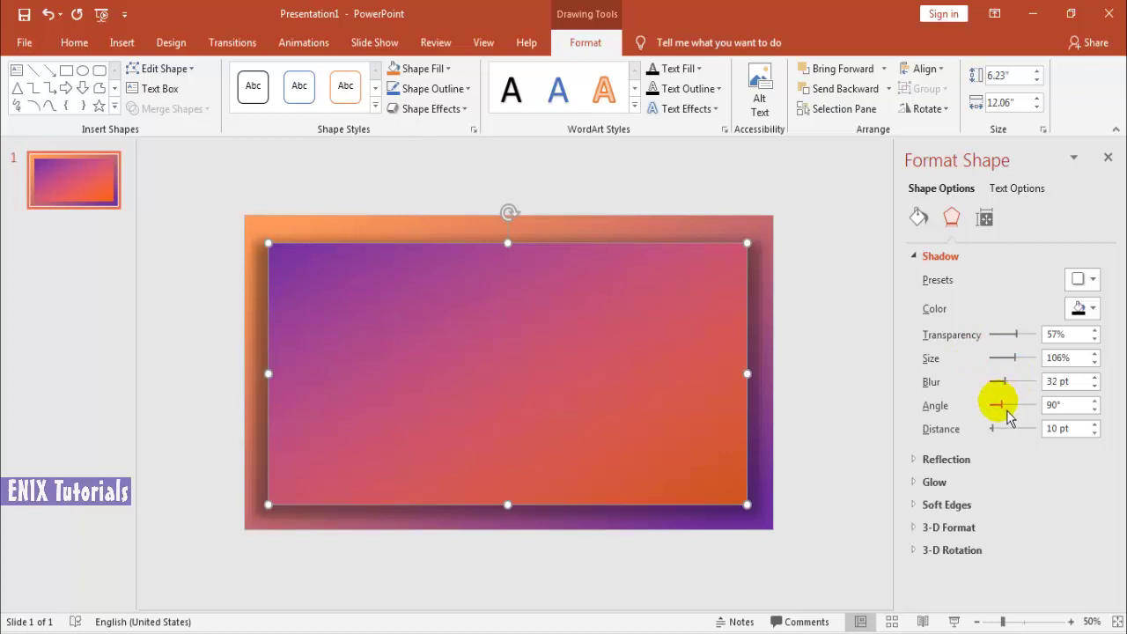
drag(1013, 411, 1013, 413)
click(851, 342)
- Draw a rounded rectangle and resize it into a long thin blue bar
click(520, 336)
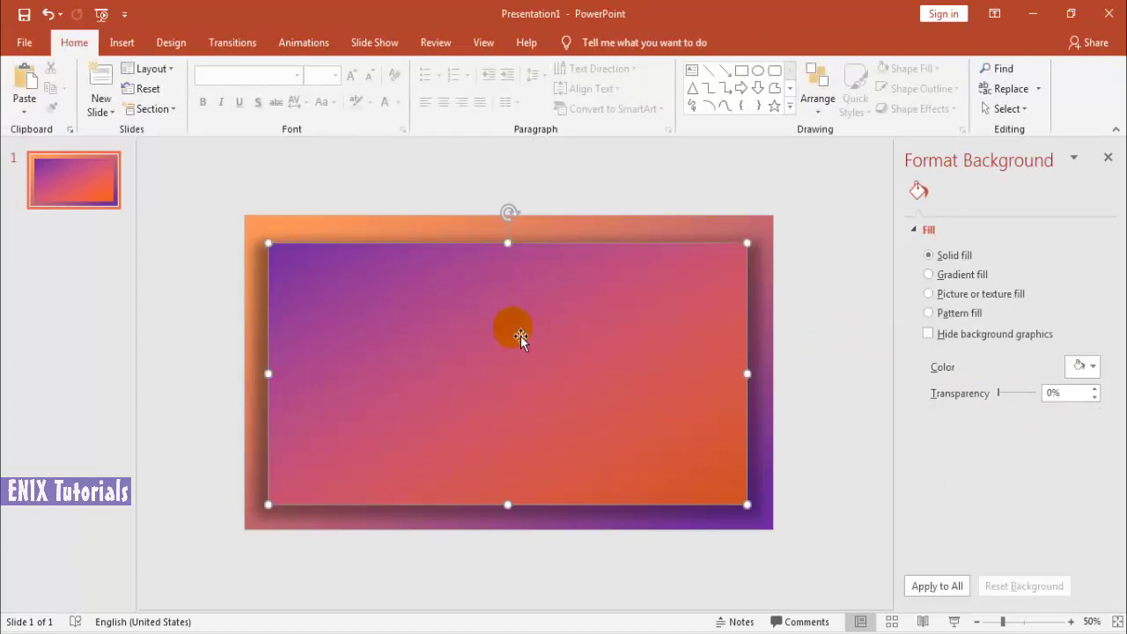
click(227, 212)
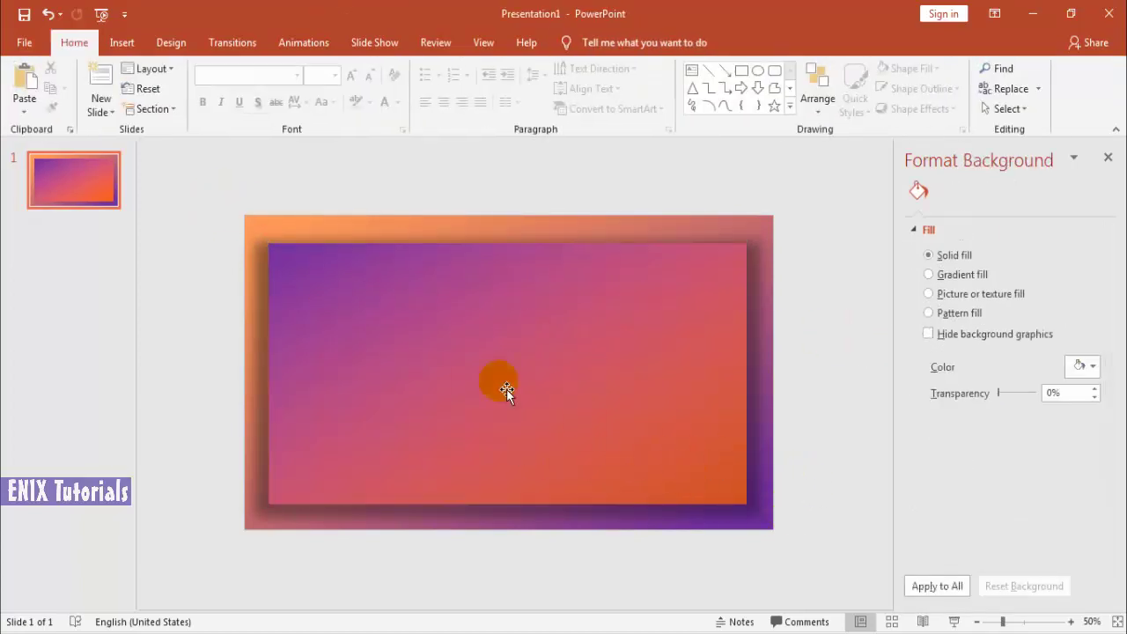
click(121, 42)
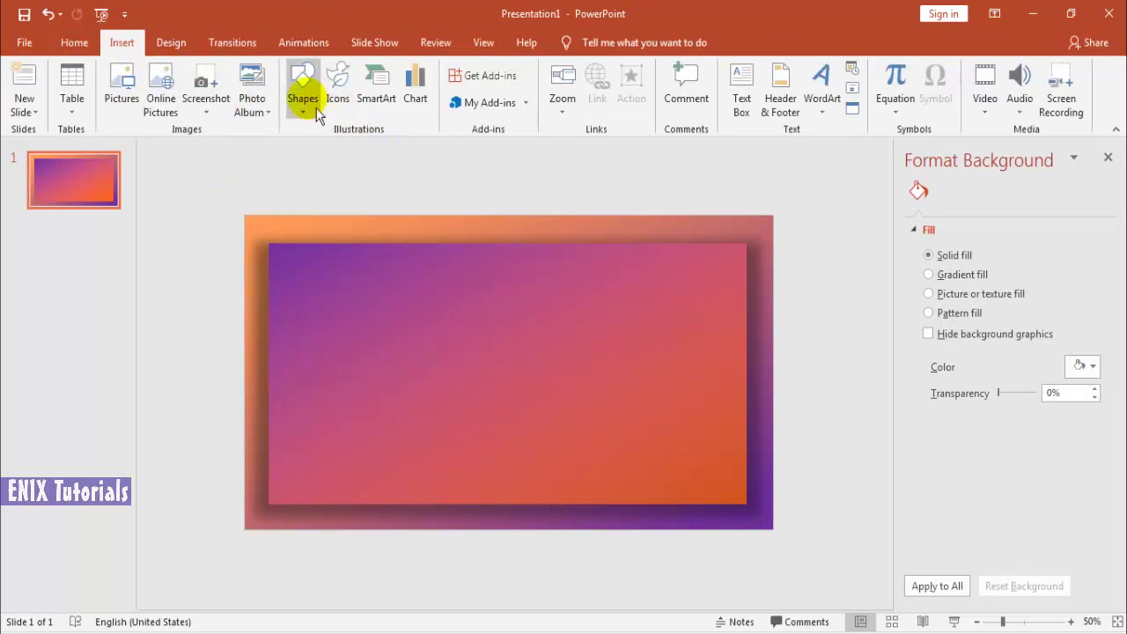
click(303, 97)
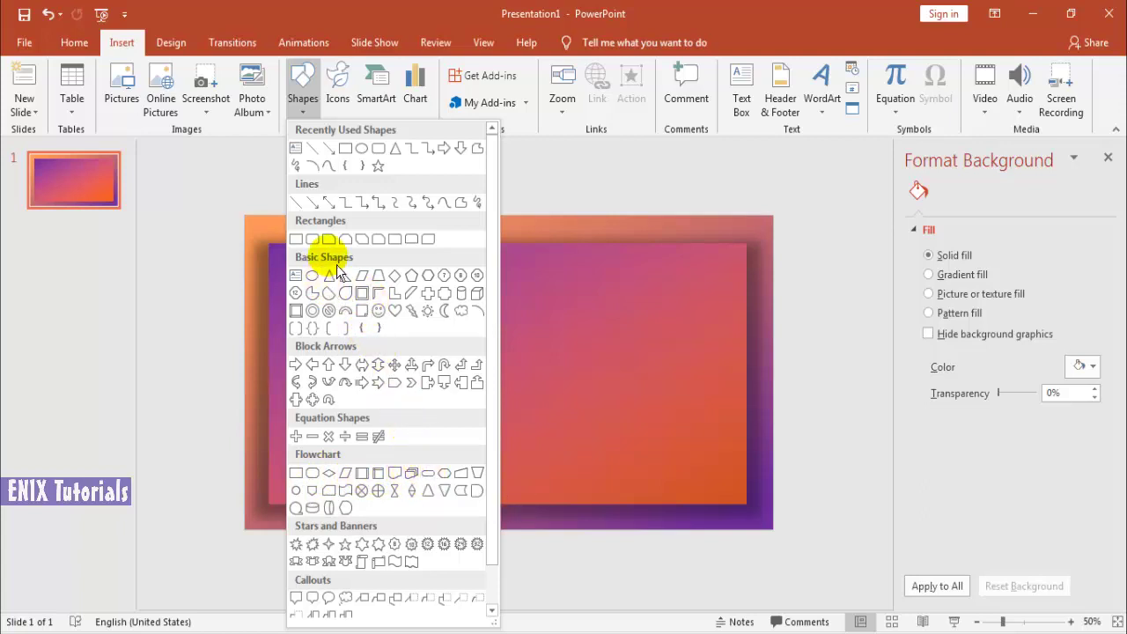
click(319, 246)
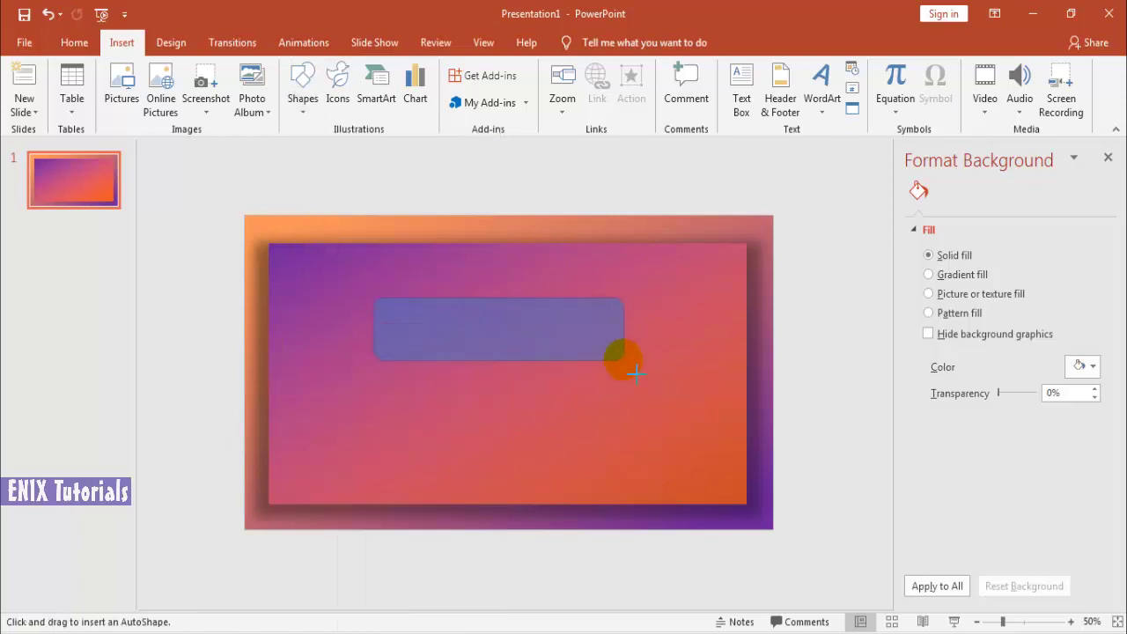
drag(374, 298, 625, 360)
mouse_move(385, 305)
mouse_down()
mouse_move(382, 315)
mouse_move(404, 303)
mouse_up()
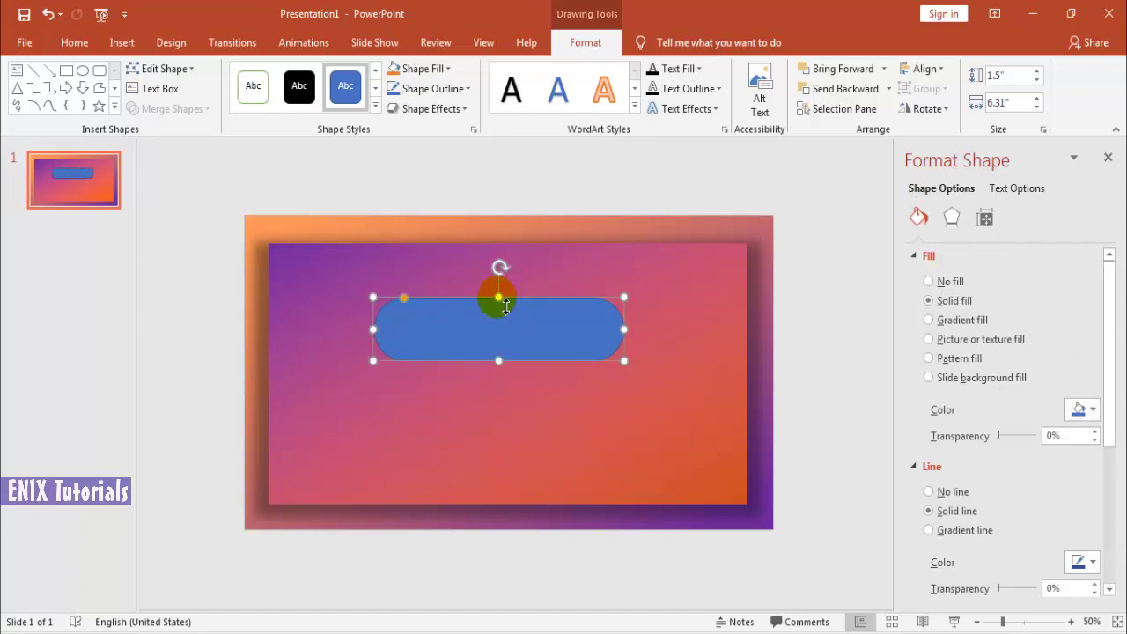
drag(505, 304, 510, 331)
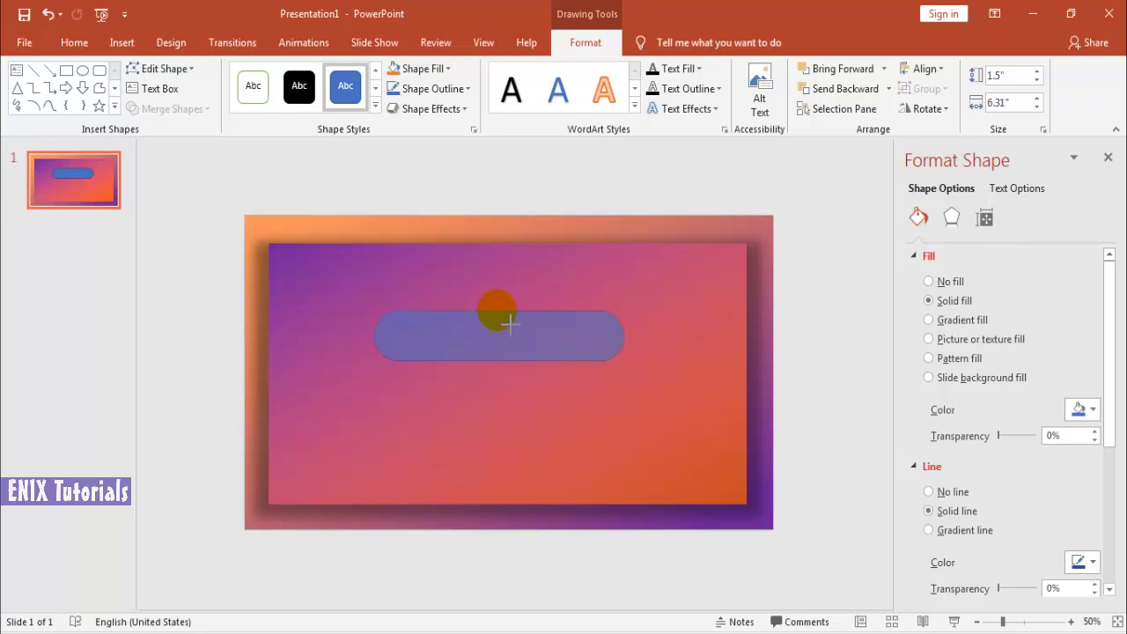
drag(509, 329, 511, 331)
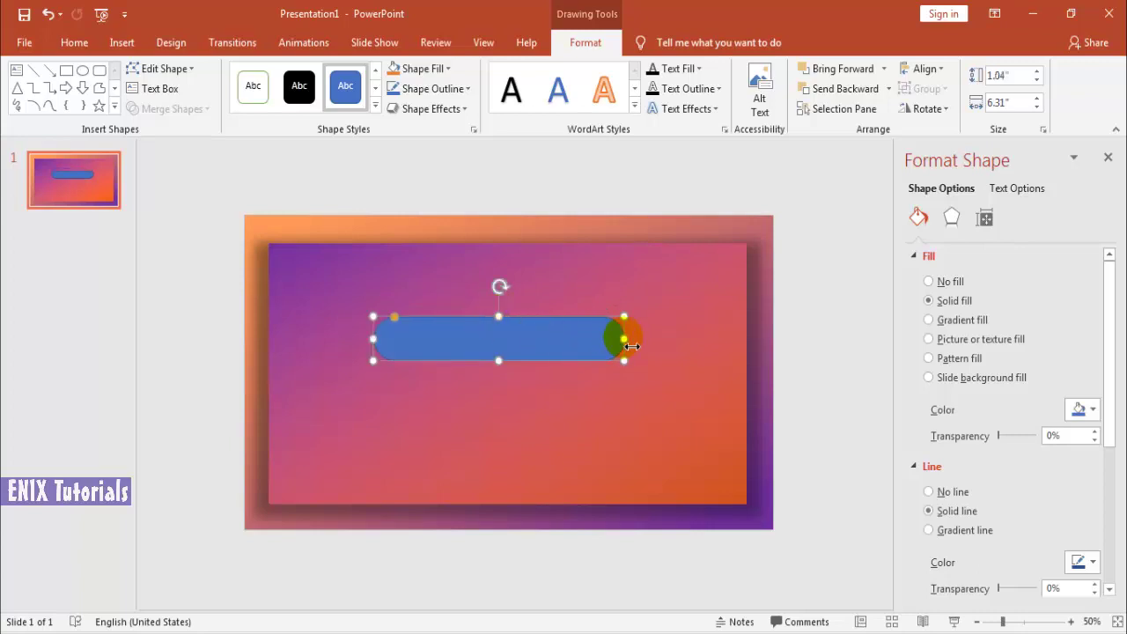
drag(631, 346, 650, 346)
- Rotate the bar diagonally across the top-left corner and copy it to the bottom-right corner
mouse_move(508, 317)
mouse_down()
mouse_move(542, 317)
mouse_move(317, 258)
mouse_move(295, 240)
mouse_up()
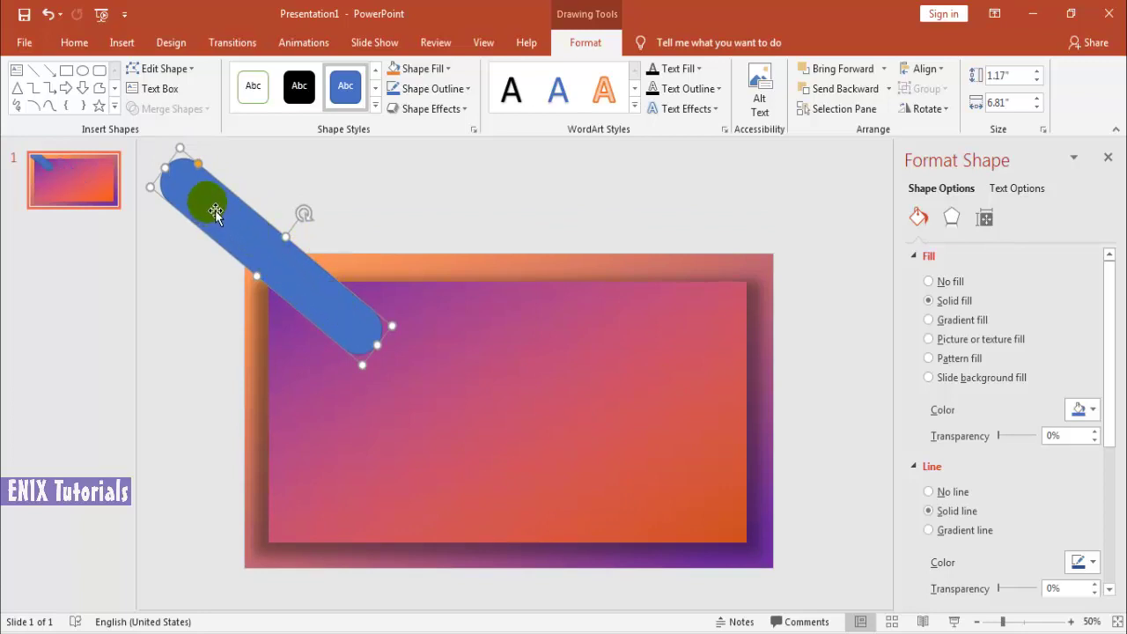
mouse_move(215, 210)
mouse_down()
mouse_move(729, 517)
mouse_move(715, 527)
mouse_up()
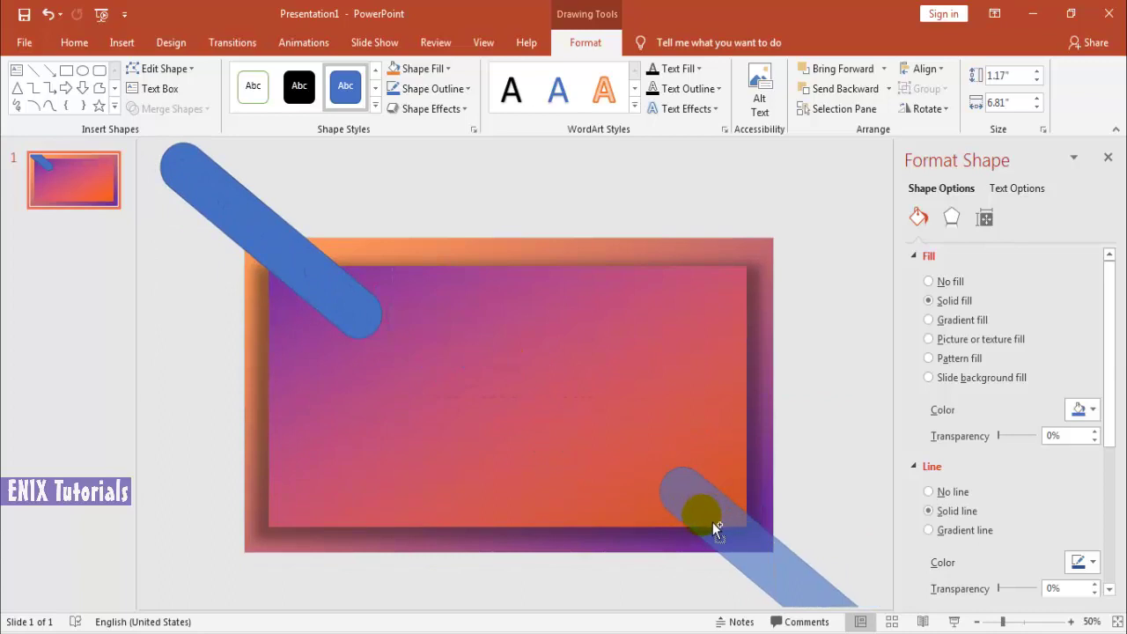
drag(709, 525, 710, 526)
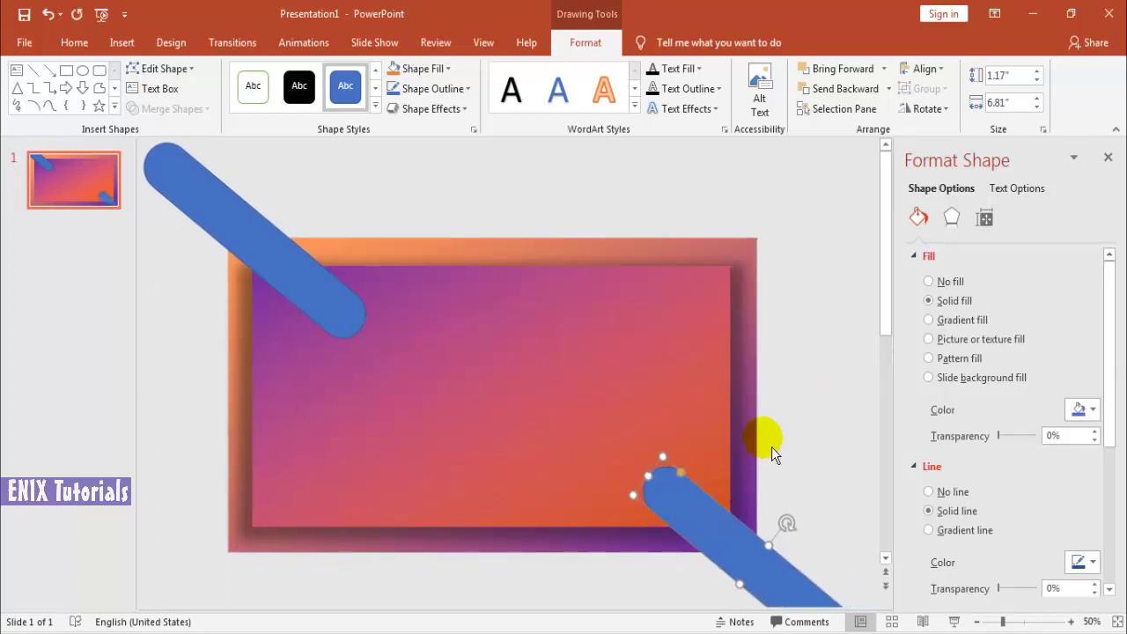
shift+click(221, 221)
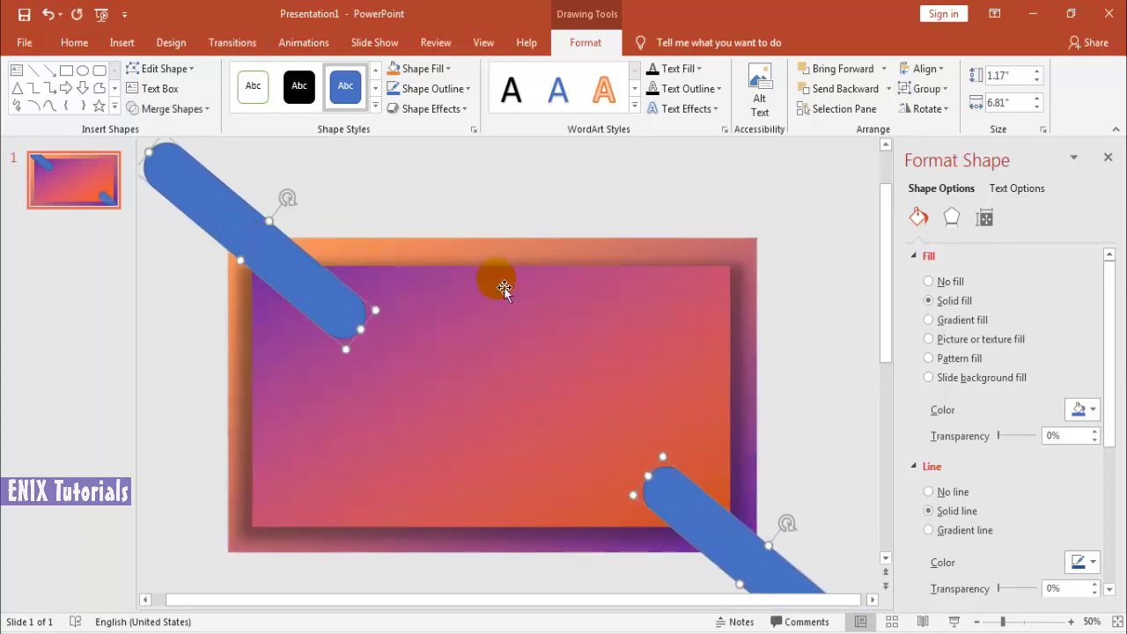
- Give the top-left bar a purple-to-blue gradient running diagonally top left to bottom right
click(517, 185)
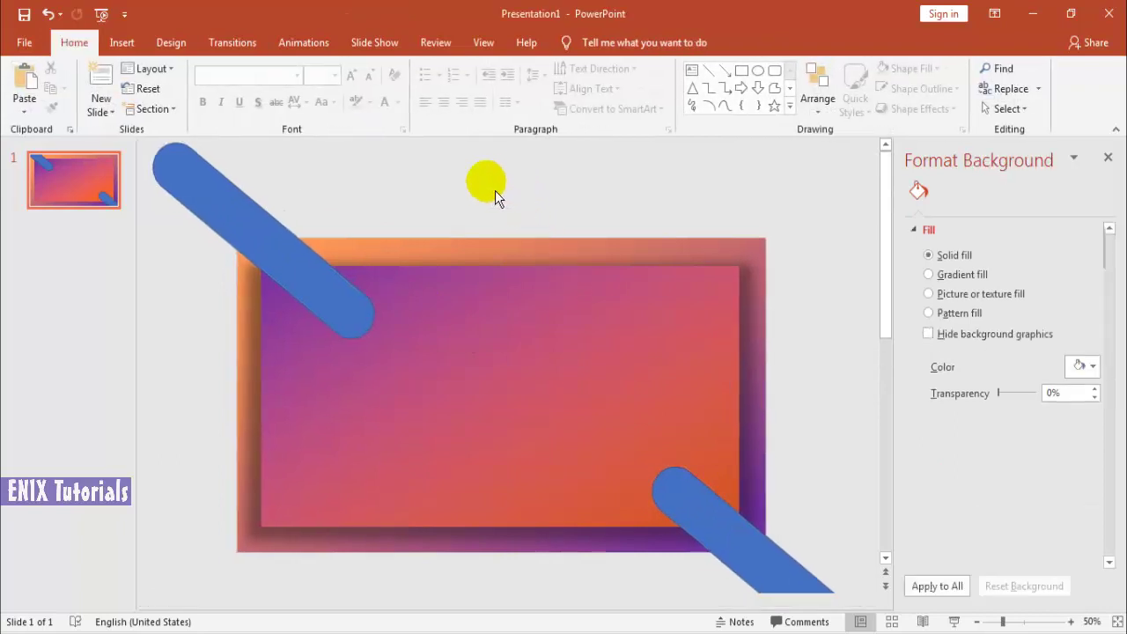
click(208, 219)
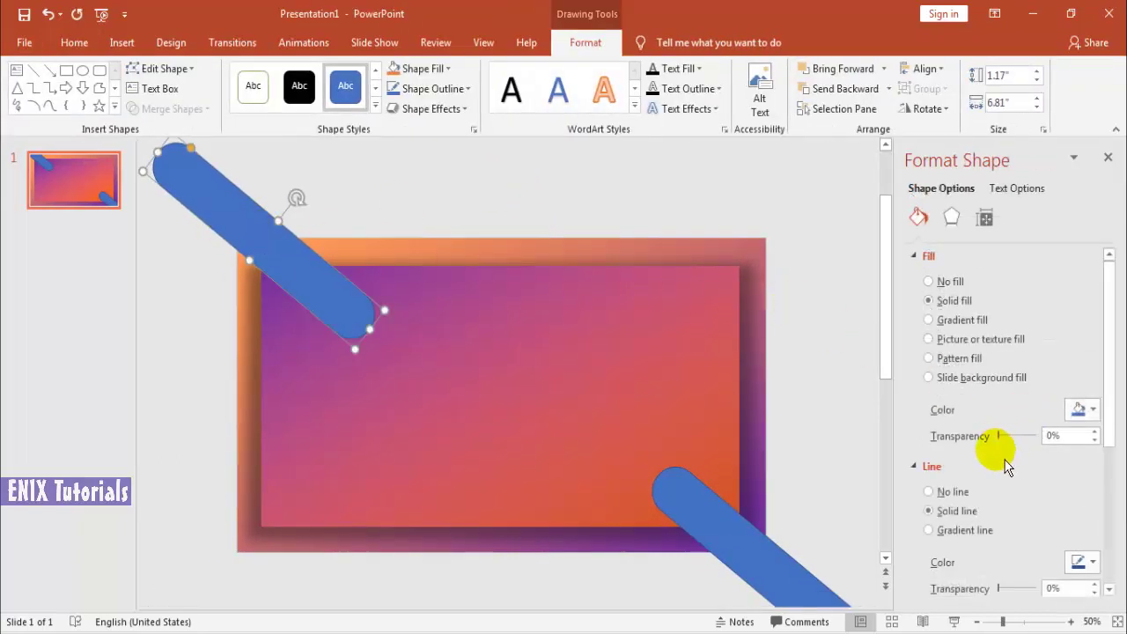
click(951, 319)
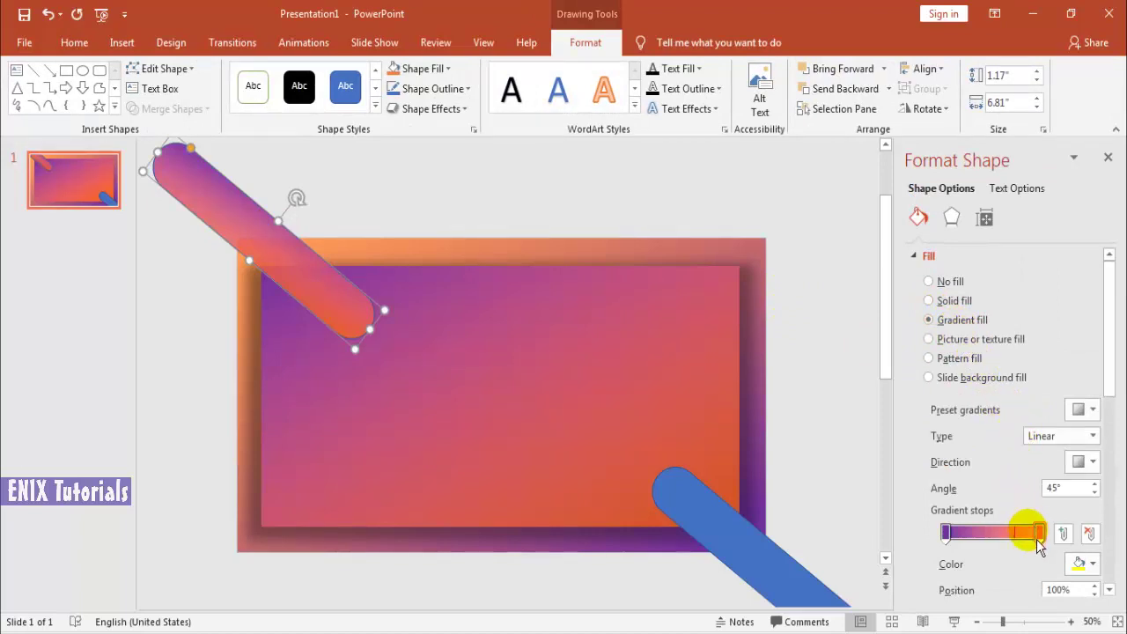
click(945, 532)
click(1039, 533)
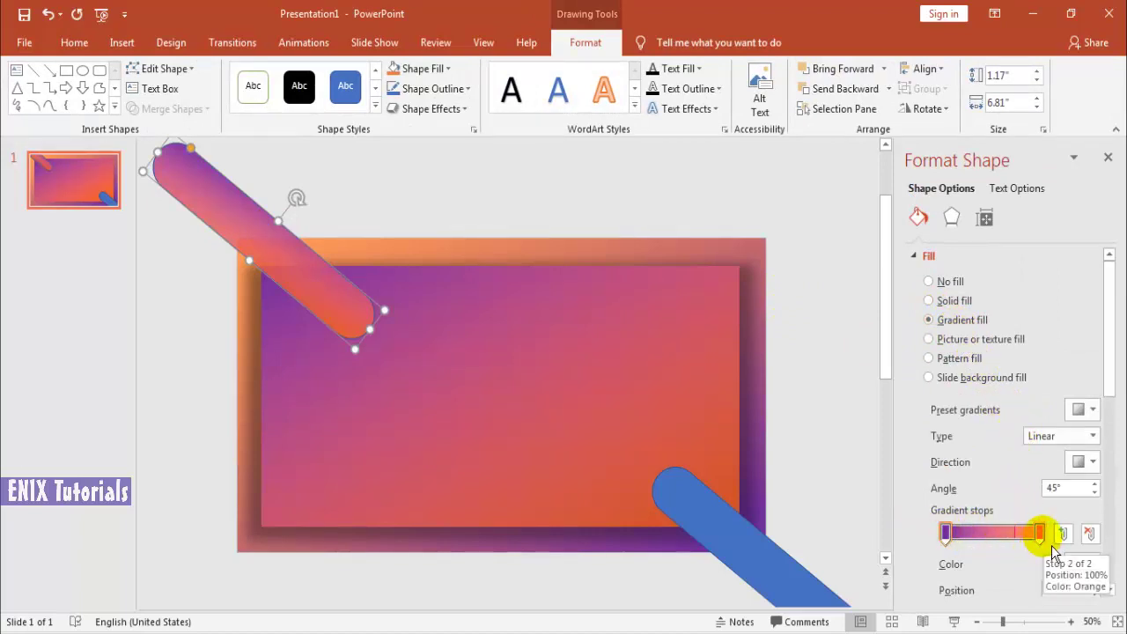
click(1088, 564)
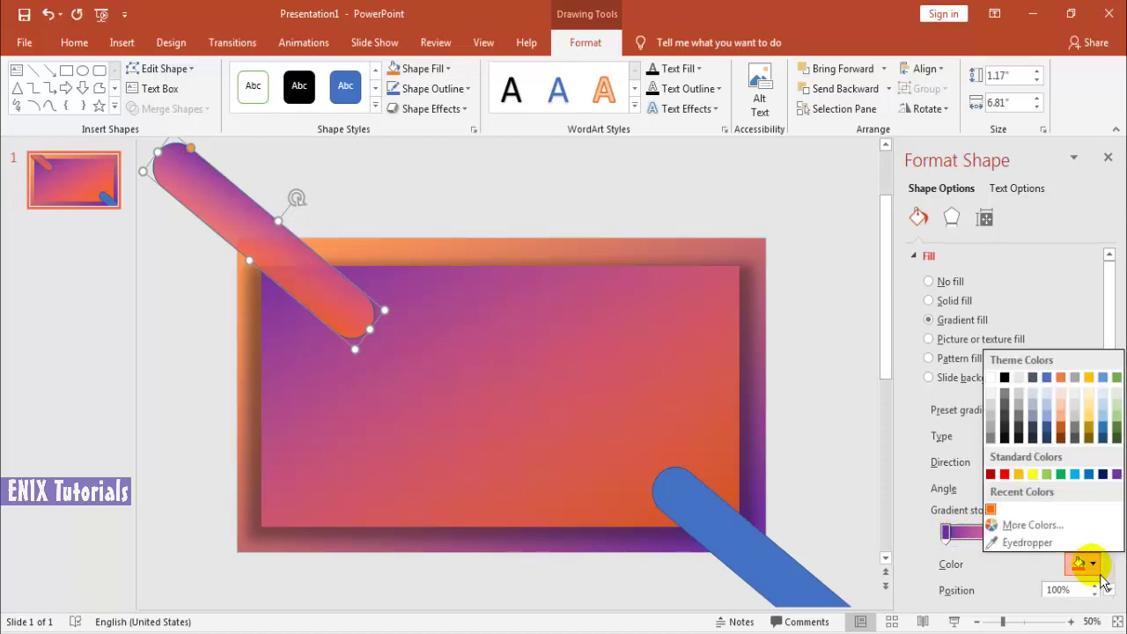
click(1090, 475)
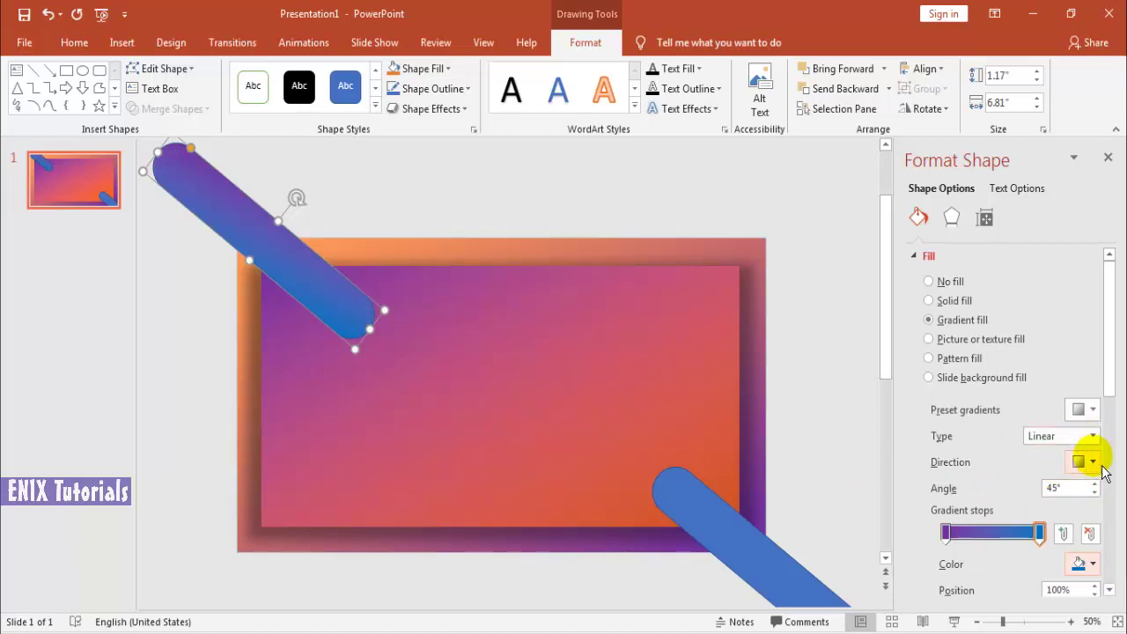
click(1089, 461)
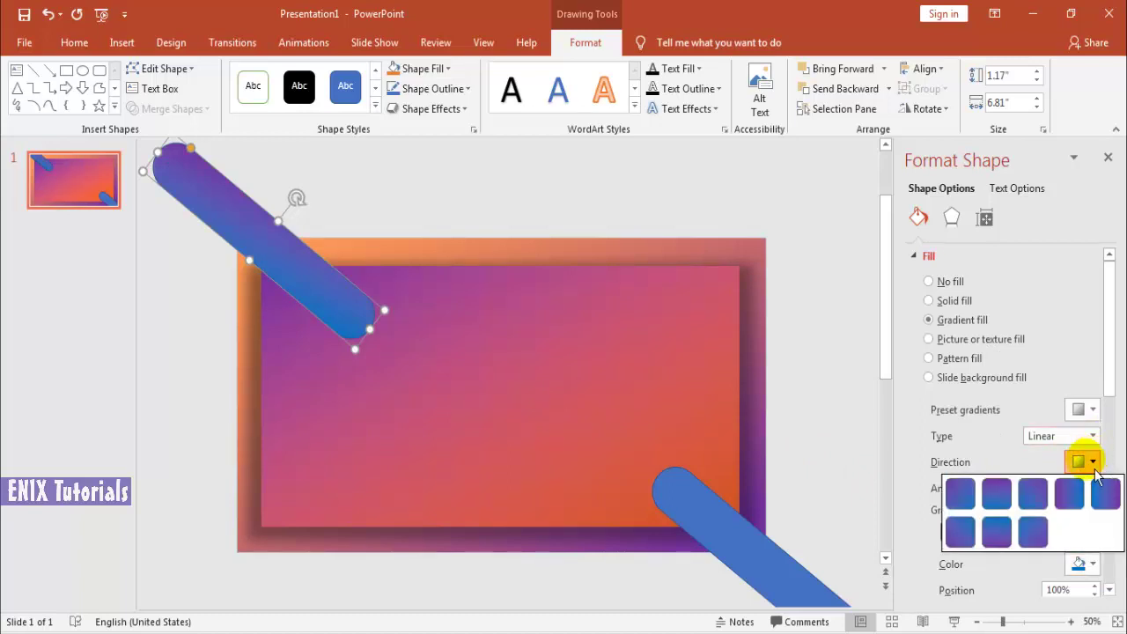
click(975, 512)
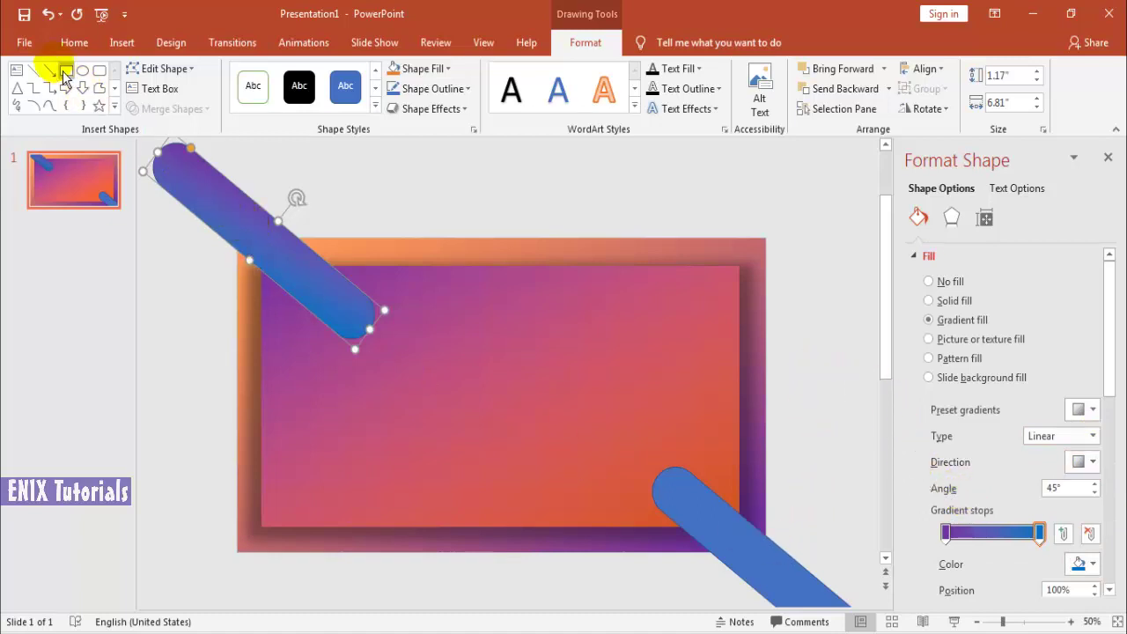
- Copy the top-left bar's gradient onto the bottom-right bar with Format Painter
click(75, 44)
click(51, 106)
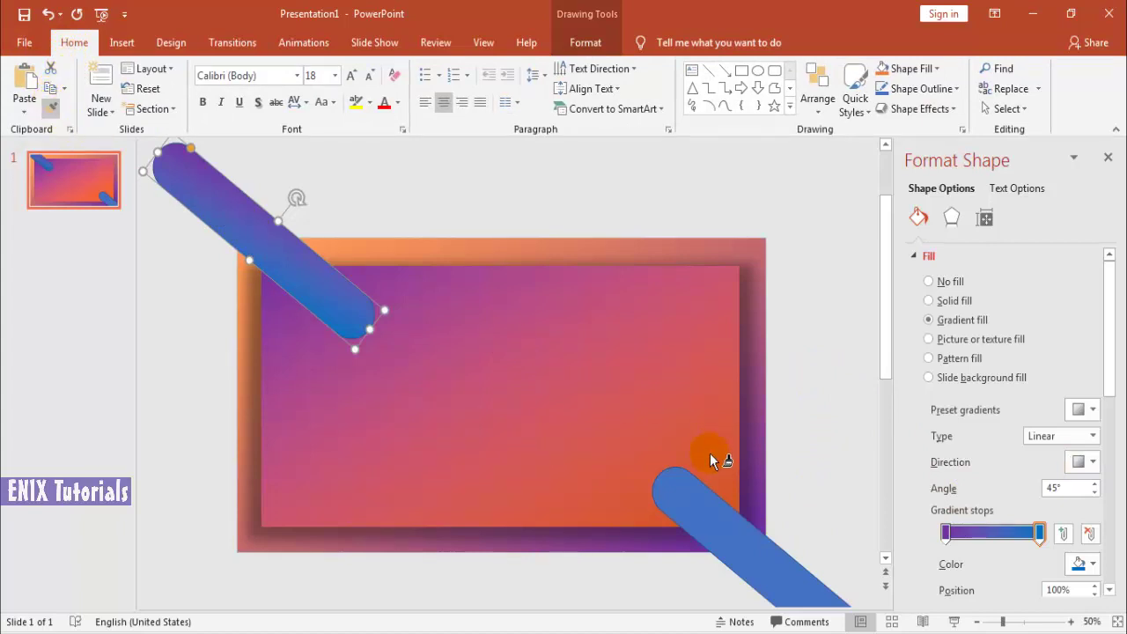
click(708, 510)
click(742, 434)
- Set both corner bars' line to No line
click(294, 272)
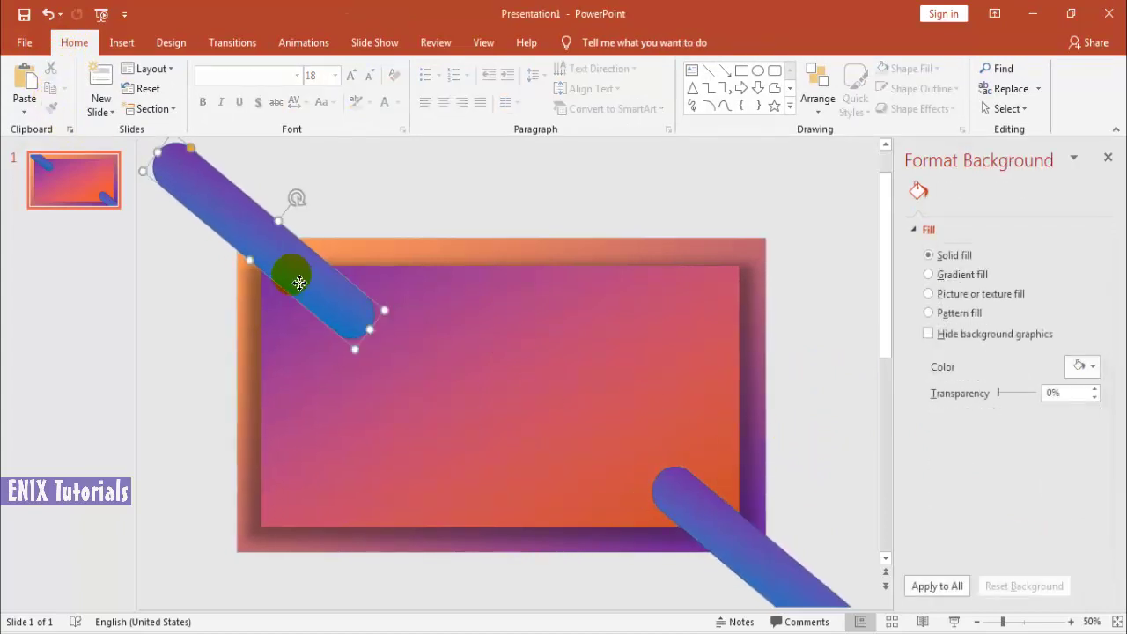
drag(1108, 347, 1111, 492)
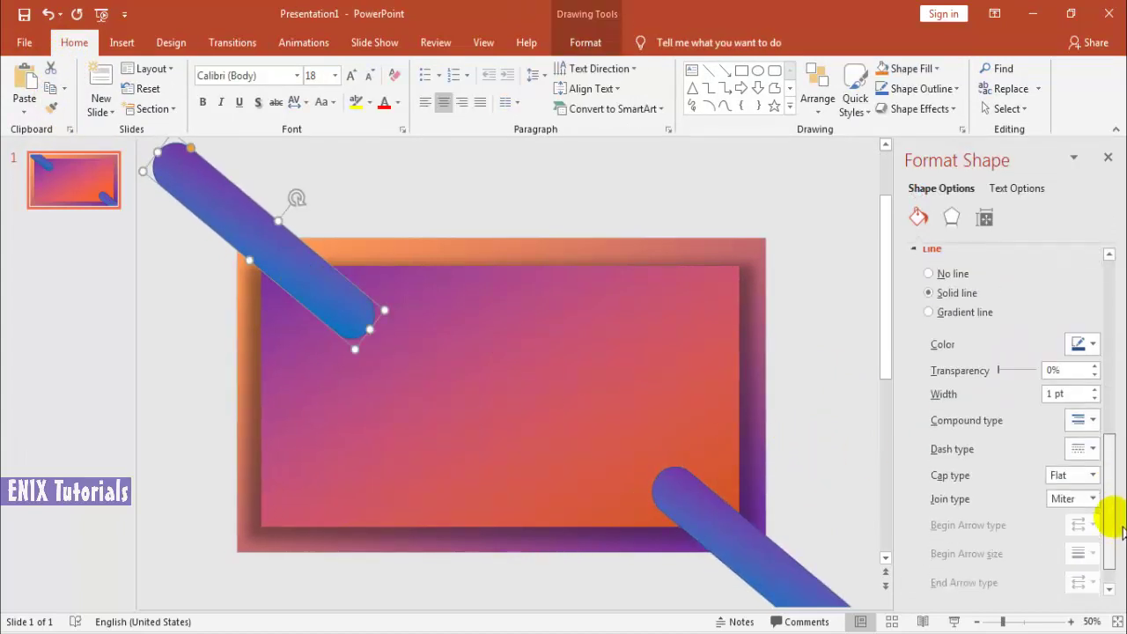
click(955, 353)
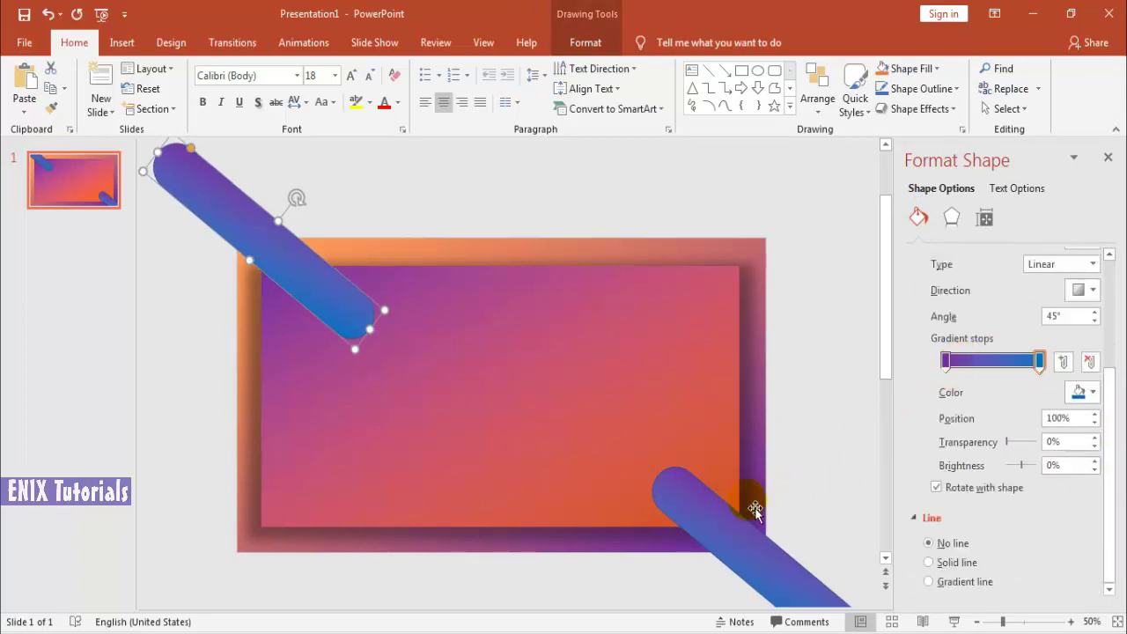
click(741, 545)
drag(1109, 392, 1109, 527)
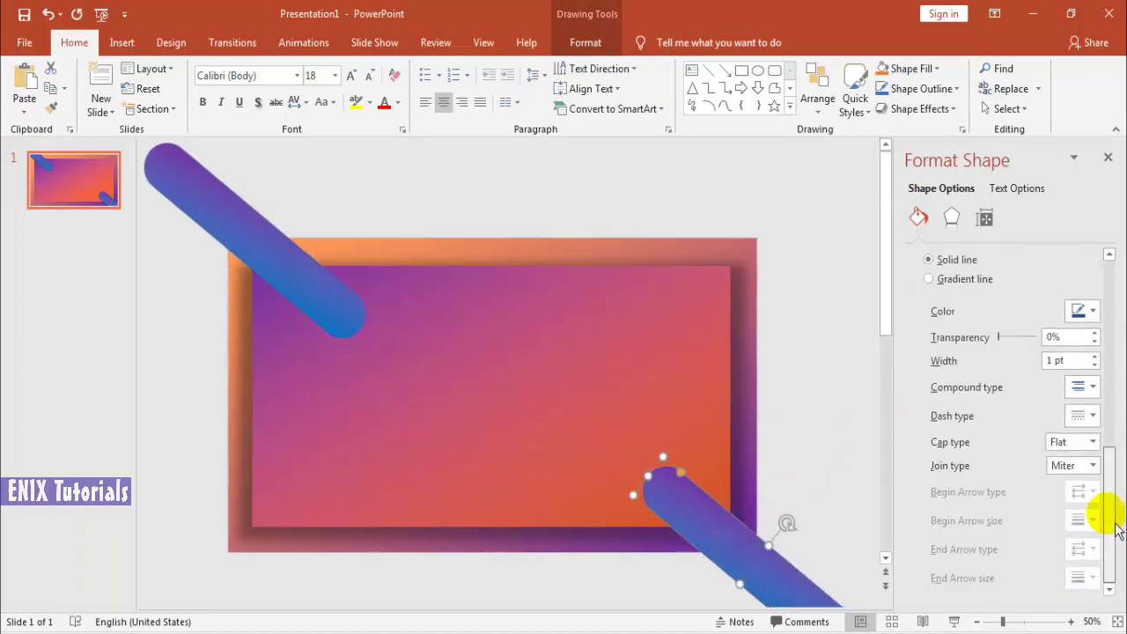
drag(1104, 377, 1107, 339)
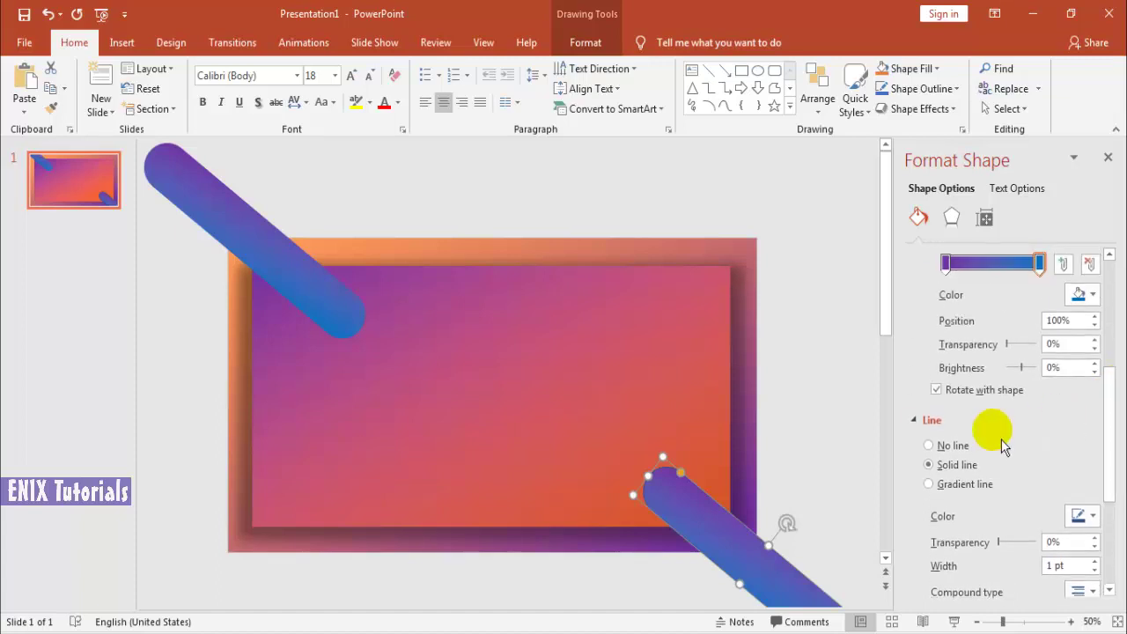
click(955, 448)
click(640, 413)
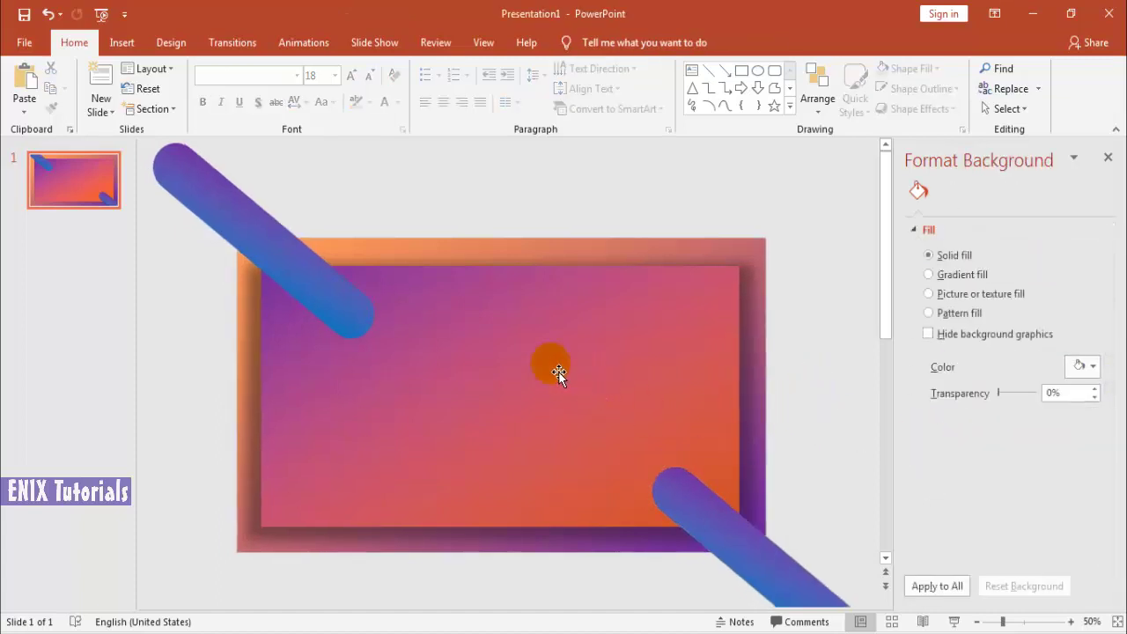
- Open the Insert tab's Shapes gallery to add another rounded rectangle
click(121, 44)
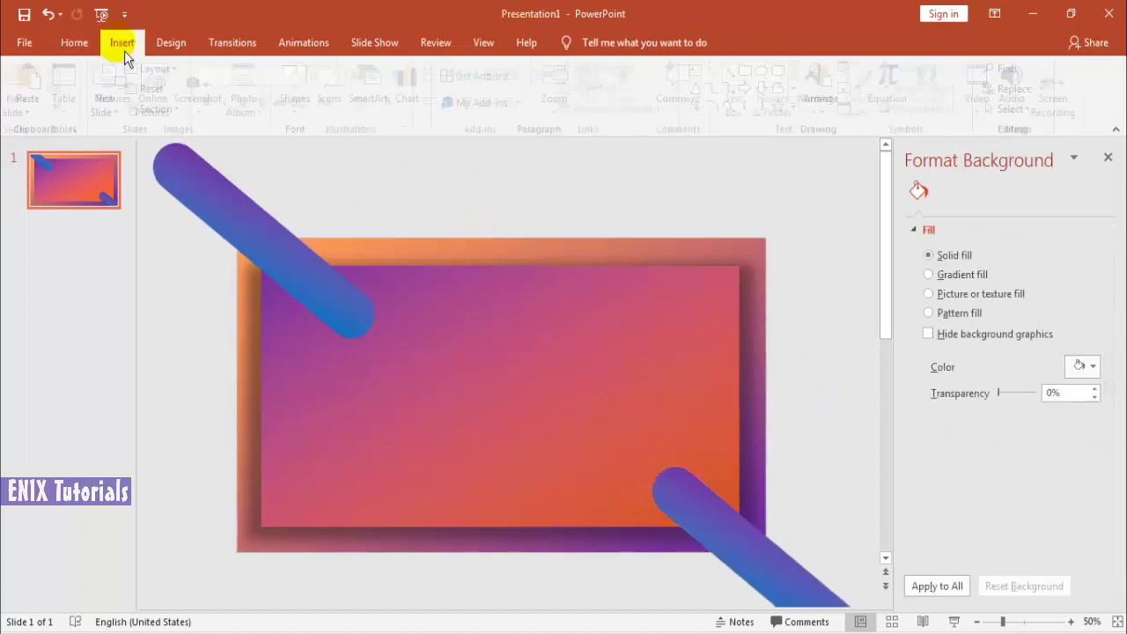
click(304, 98)
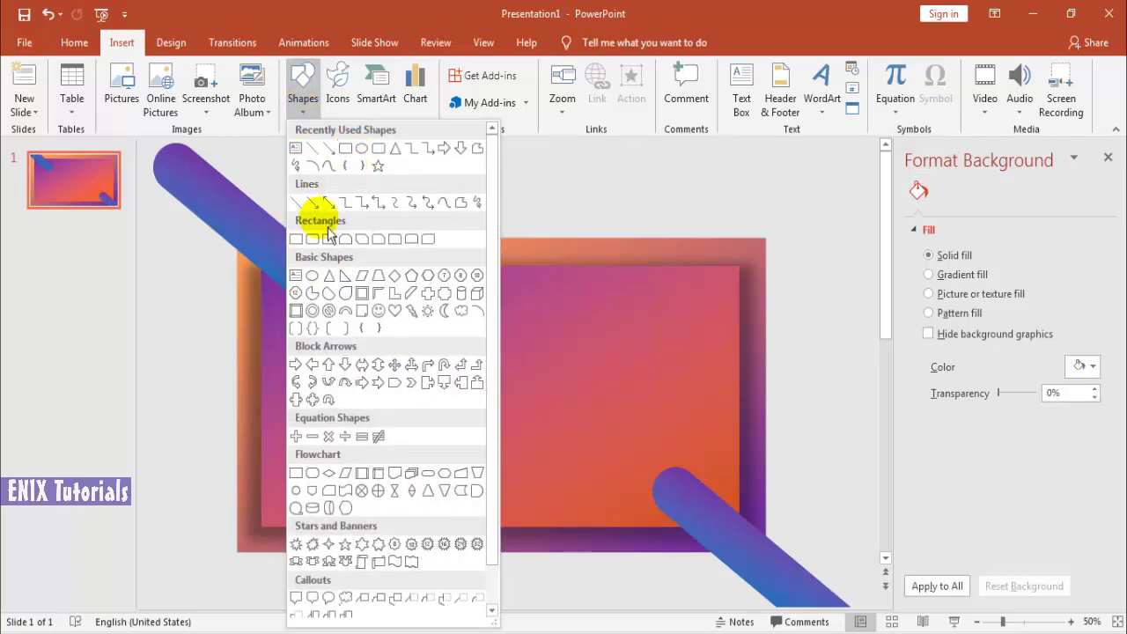
- Draw a thin rounded bar with fully rounded ends and angle it beside the top-left gradient bar
click(323, 253)
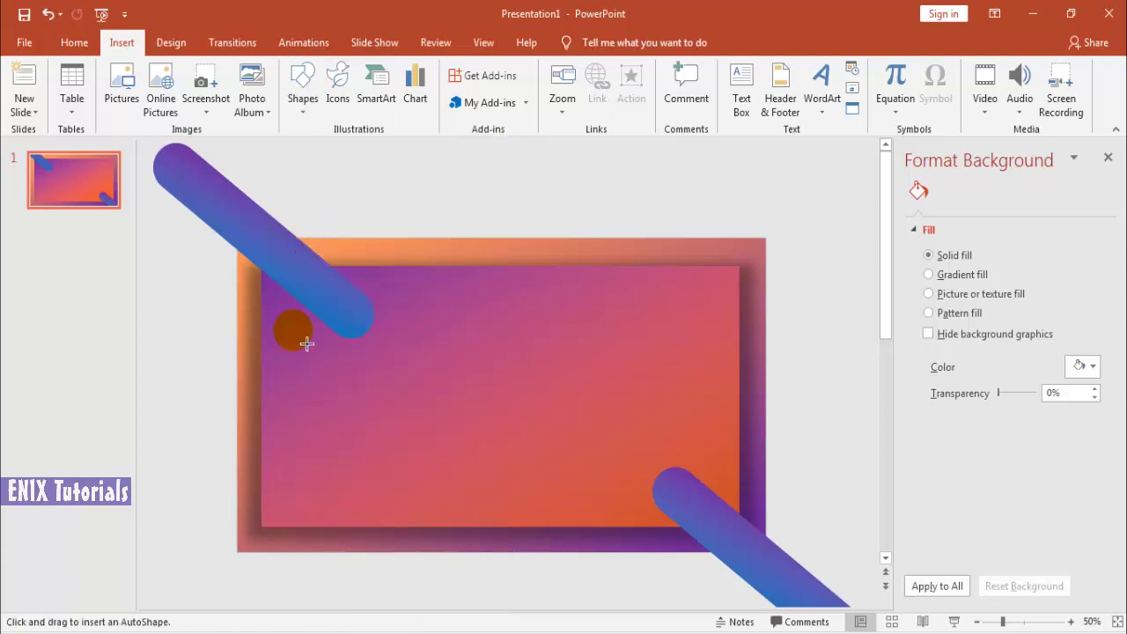
mouse_move(222, 299)
mouse_down()
mouse_move(333, 381)
mouse_move(483, 350)
mouse_up()
click(253, 314)
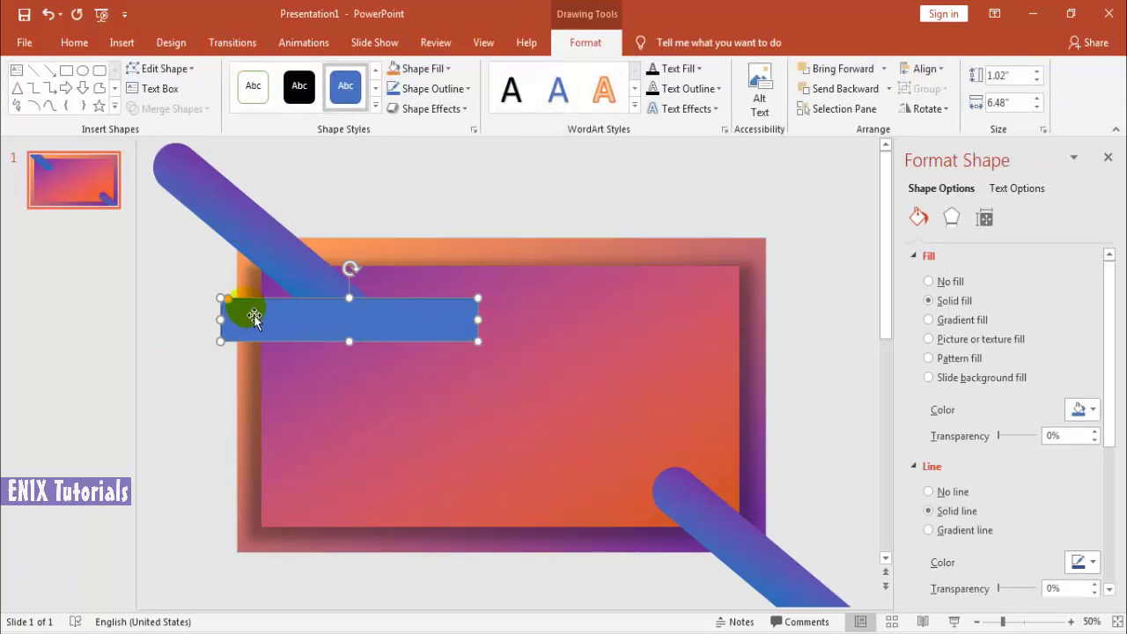
drag(222, 302, 227, 304)
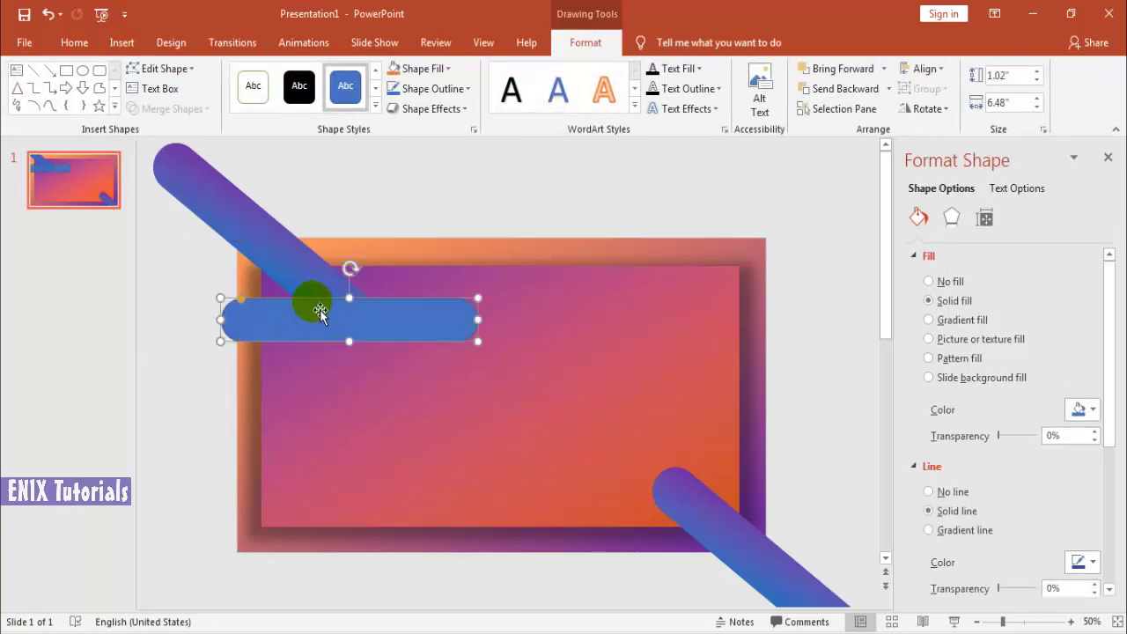
mouse_move(356, 310)
mouse_down()
mouse_move(360, 327)
mouse_move(382, 304)
mouse_move(379, 317)
mouse_move(224, 297)
mouse_up()
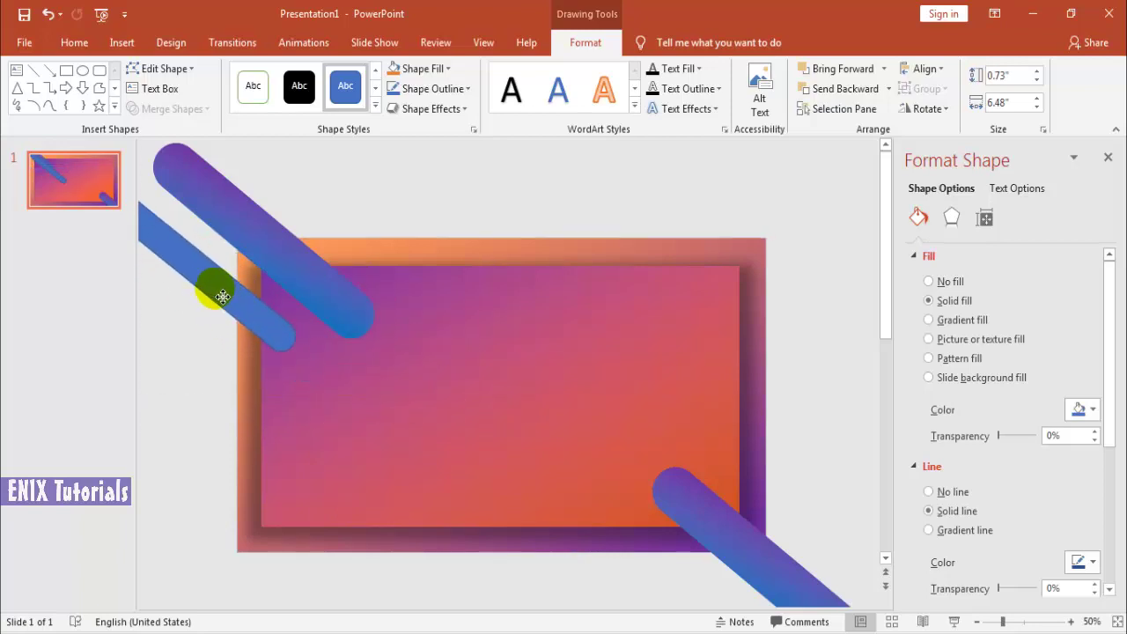
drag(221, 296, 227, 310)
drag(303, 296, 317, 291)
drag(254, 326, 275, 325)
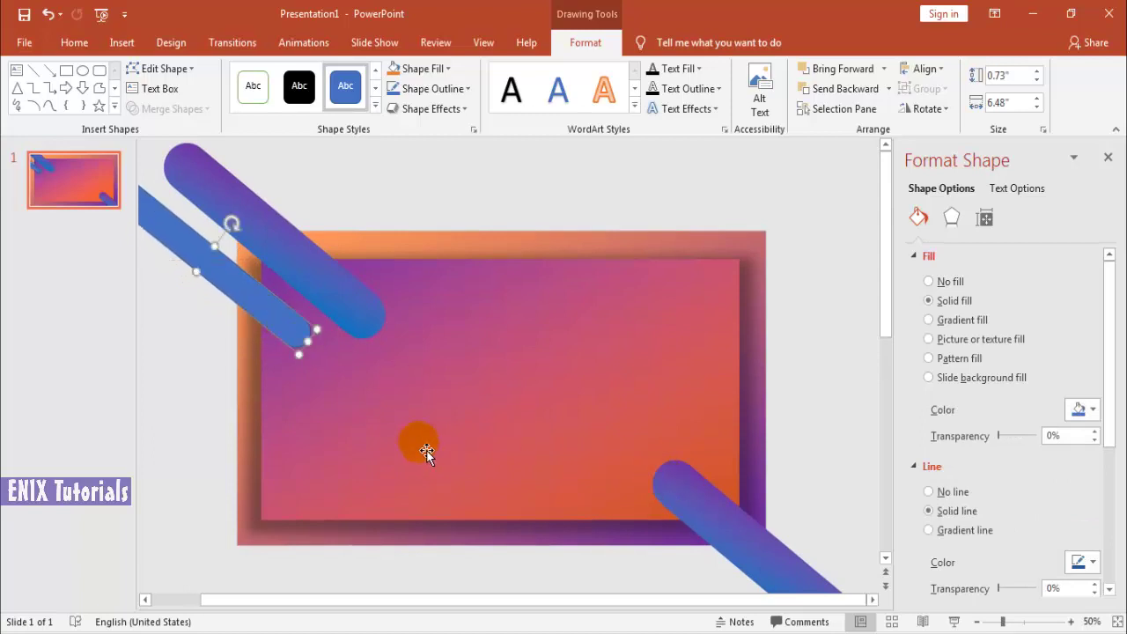
- Copy the thin bar beside the bottom-right gradient bar
drag(713, 500, 709, 500)
click(273, 323)
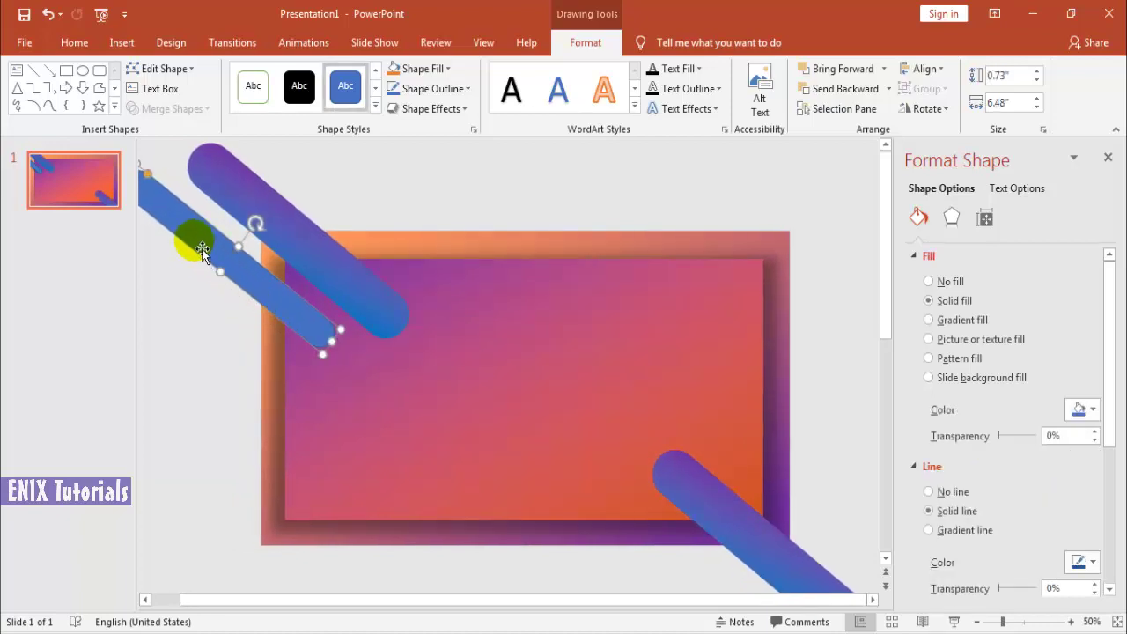
mouse_move(198, 239)
mouse_down()
mouse_move(813, 505)
mouse_move(793, 486)
mouse_up()
- Nudge the wide lower-right bar, then set both thin blue bars to No line
click(745, 515)
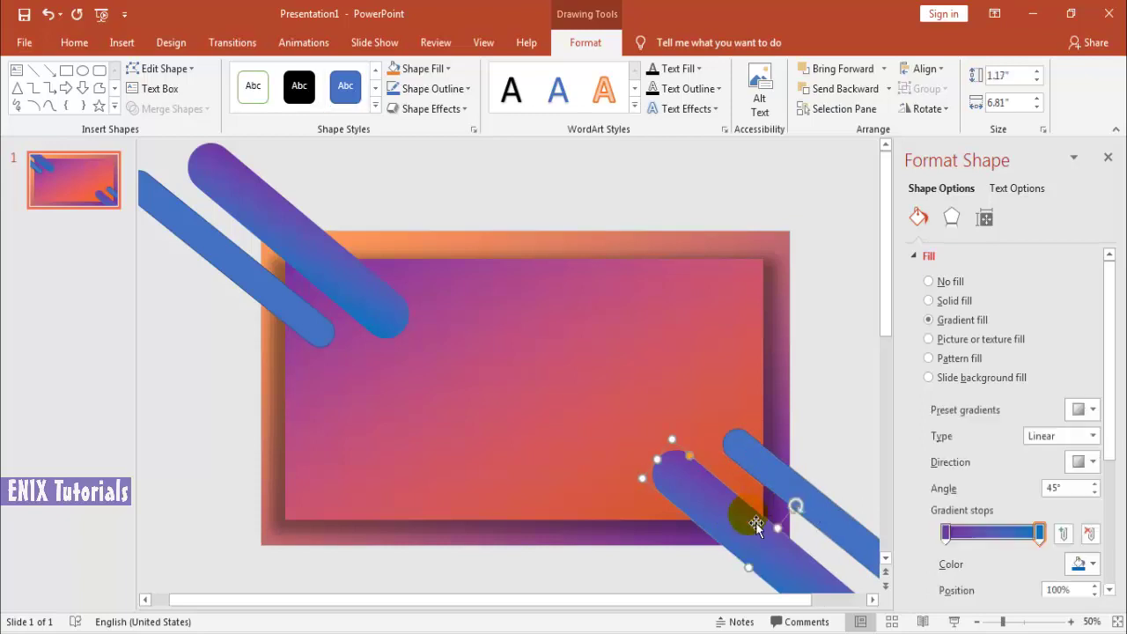
drag(705, 508, 695, 518)
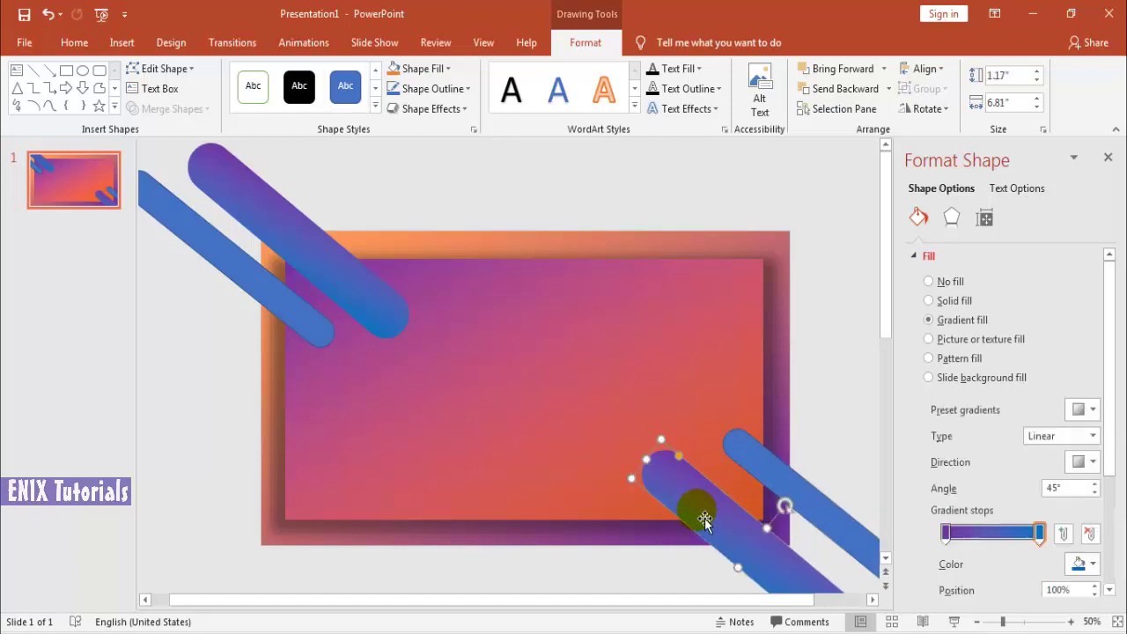
click(784, 493)
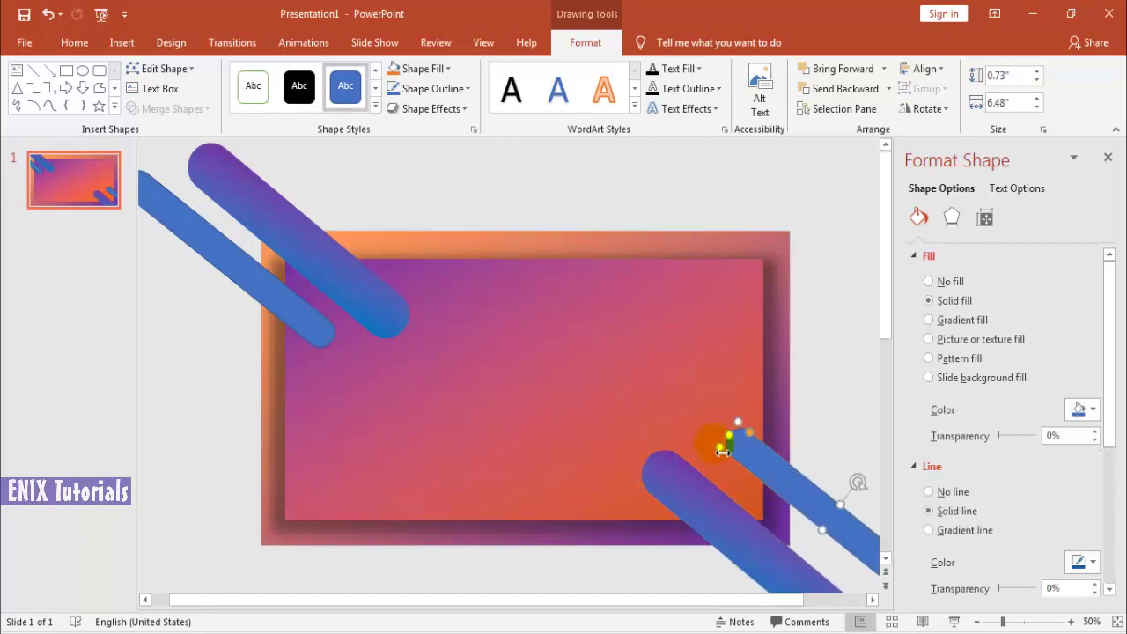
click(414, 369)
shift+click(252, 277)
shift+click(748, 449)
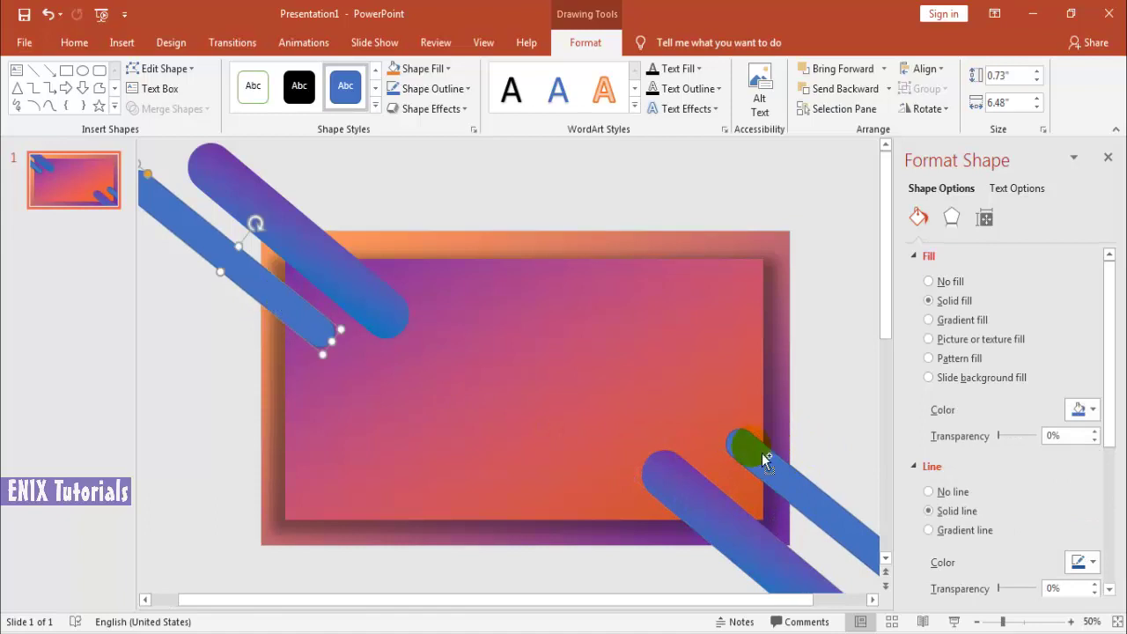
click(929, 491)
click(312, 352)
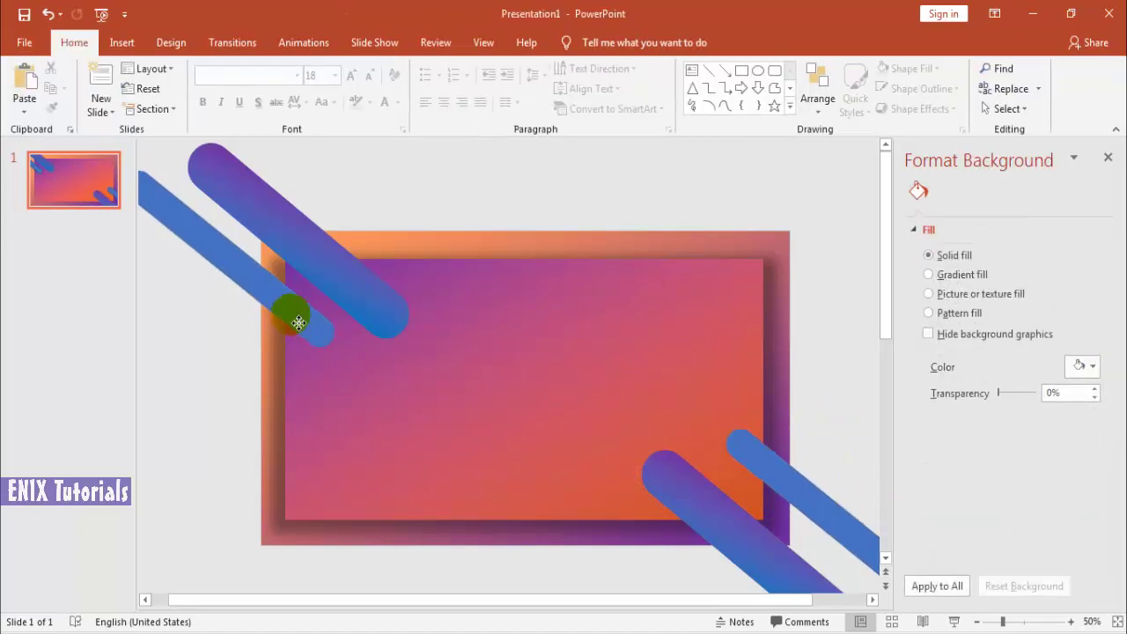
click(299, 322)
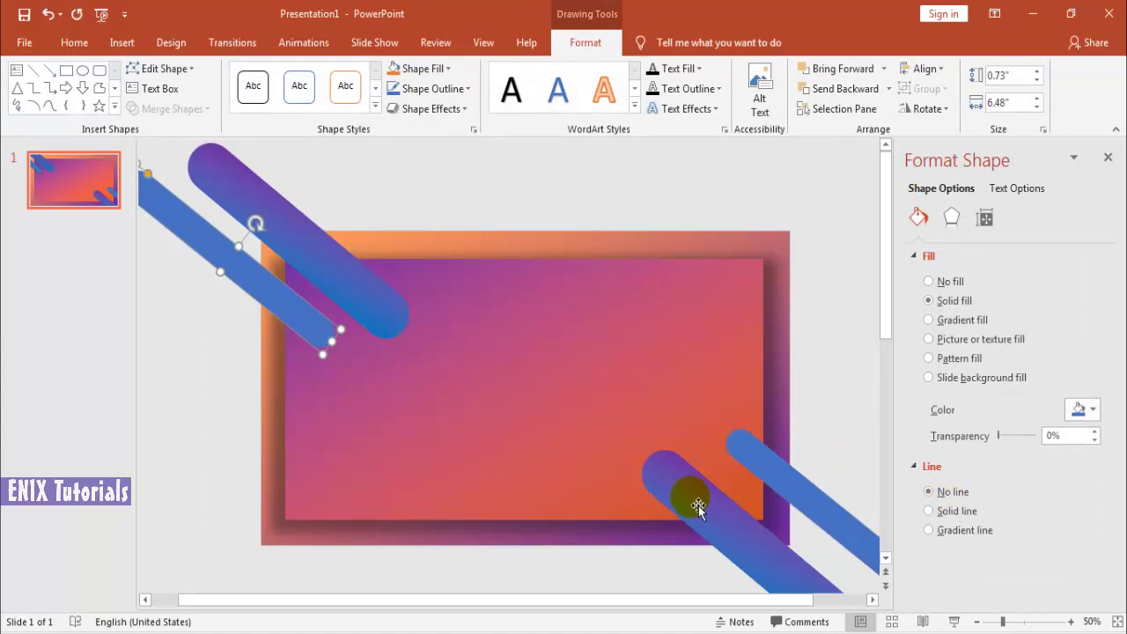
- Give both thin bars a gradient fill ending in light blue, angled diagonally at 45°
shift+click(801, 490)
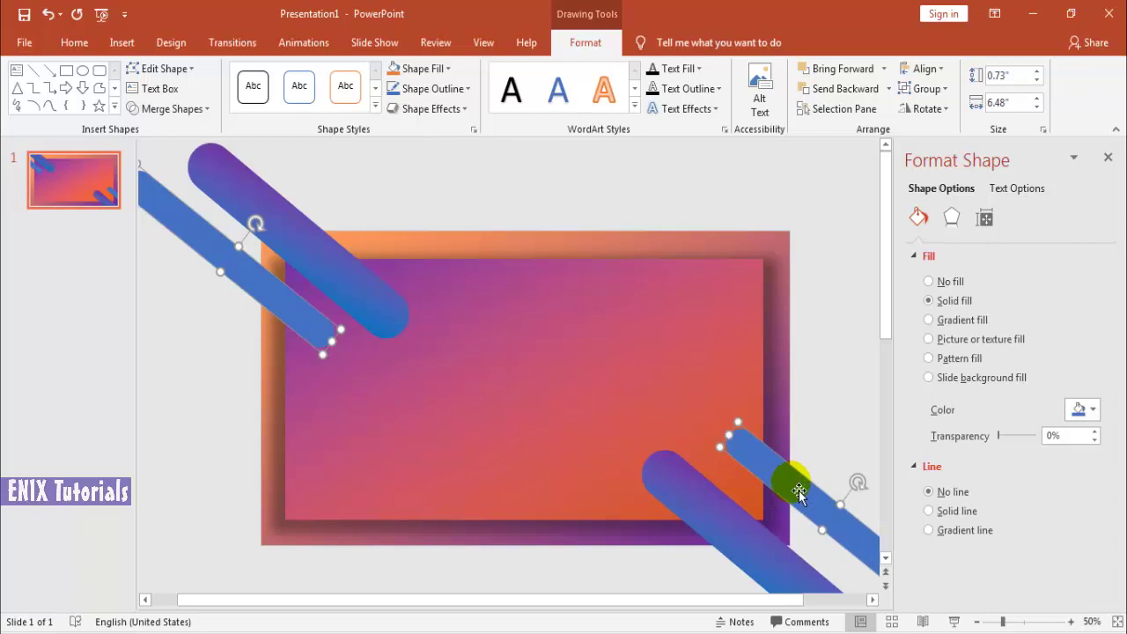
click(931, 320)
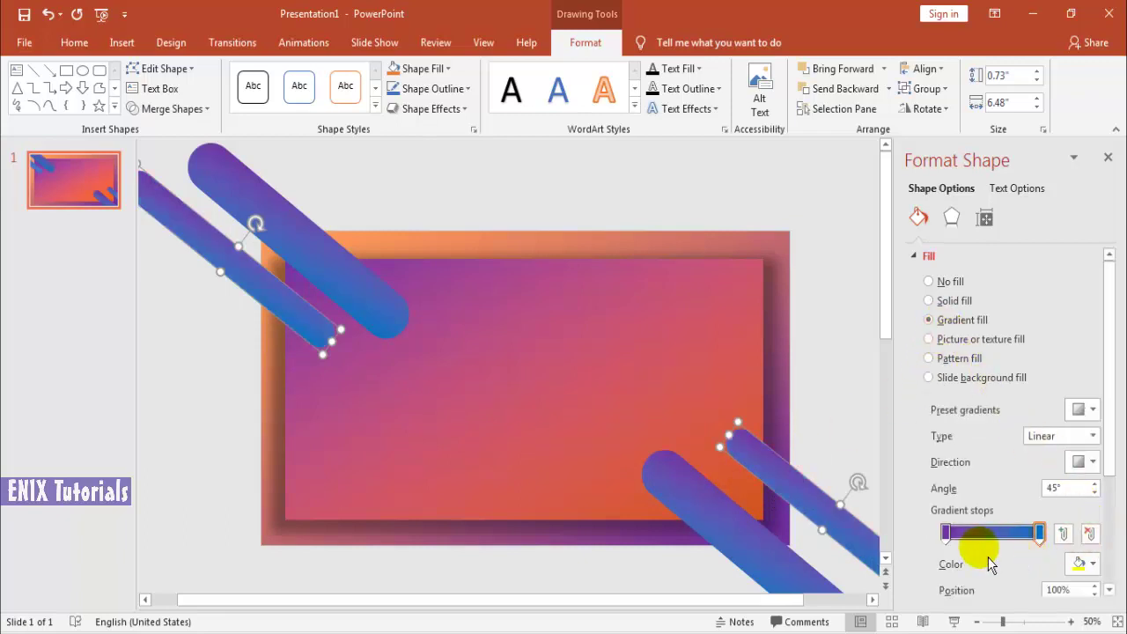
click(1039, 533)
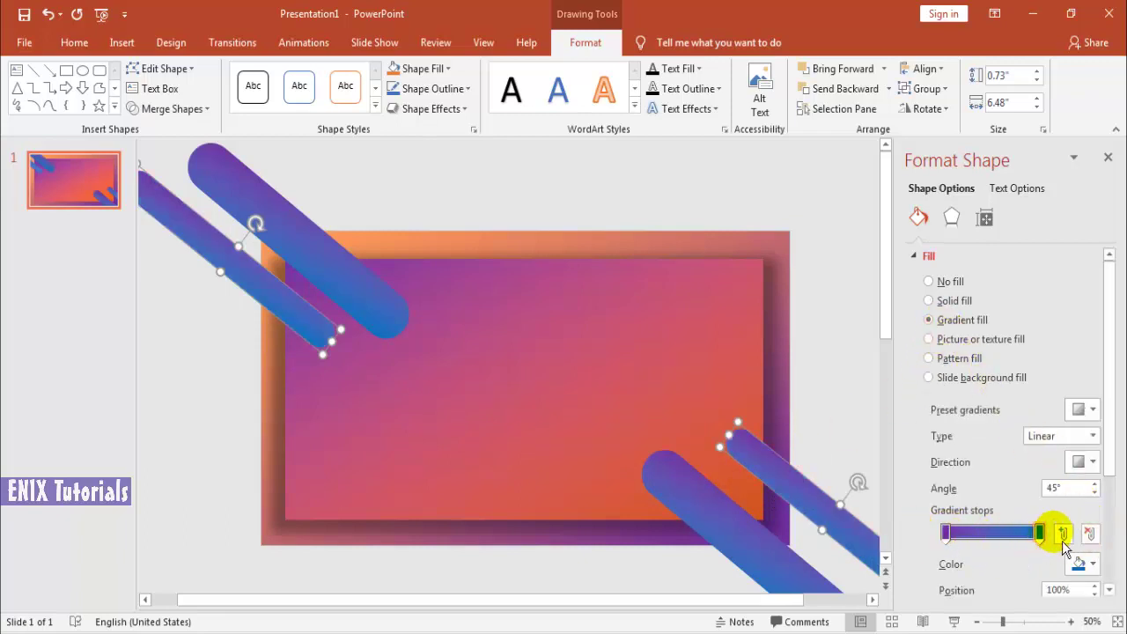
click(1083, 563)
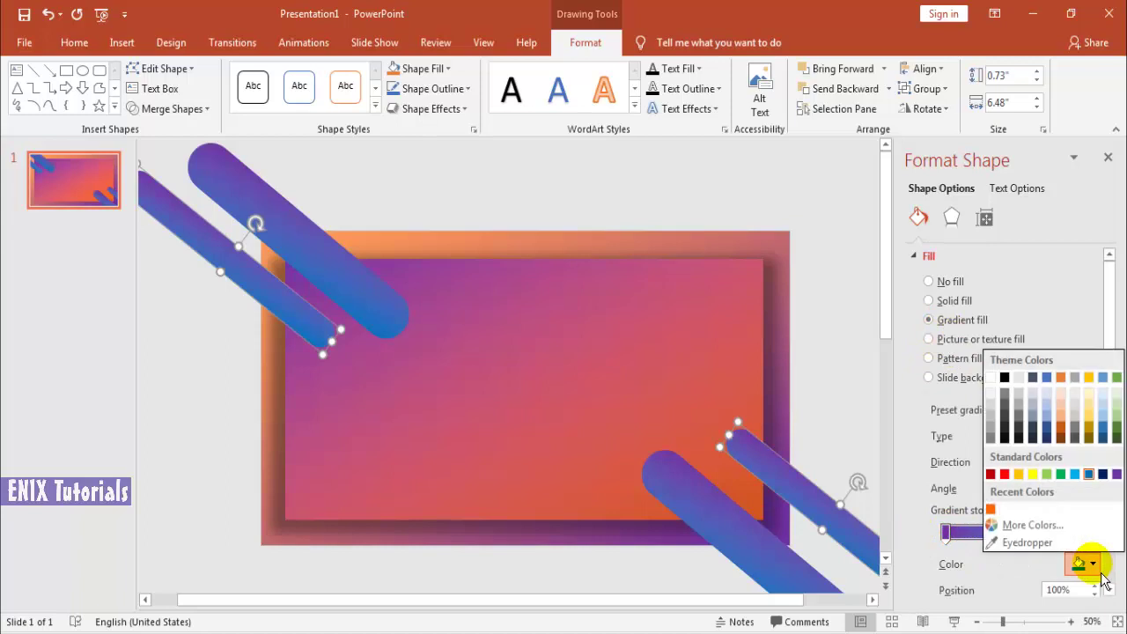
click(1074, 474)
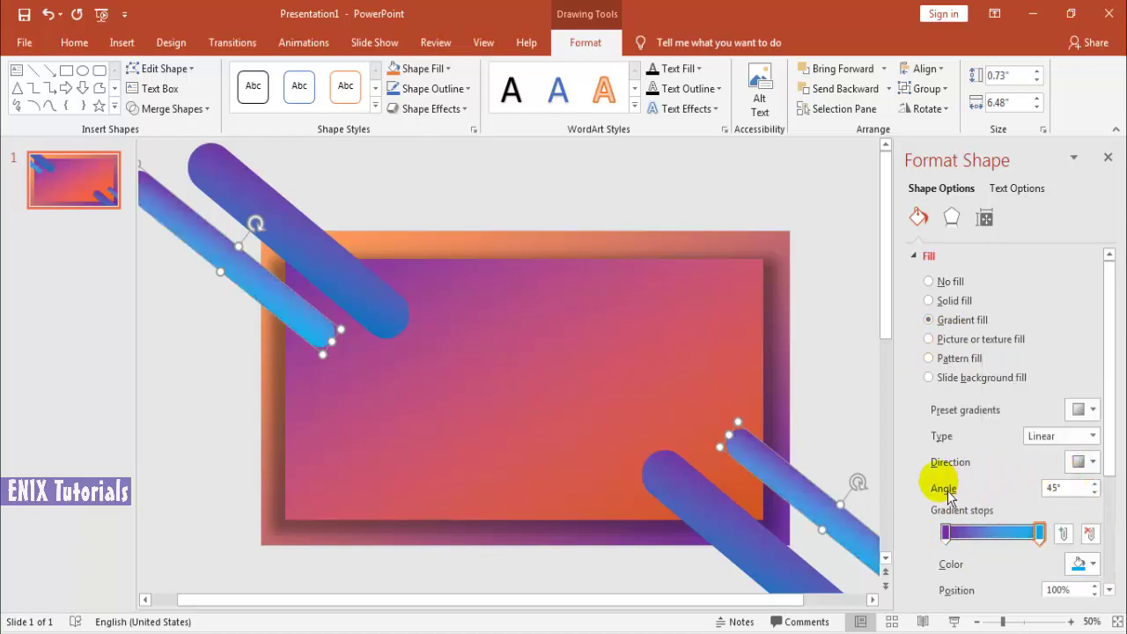
click(1089, 463)
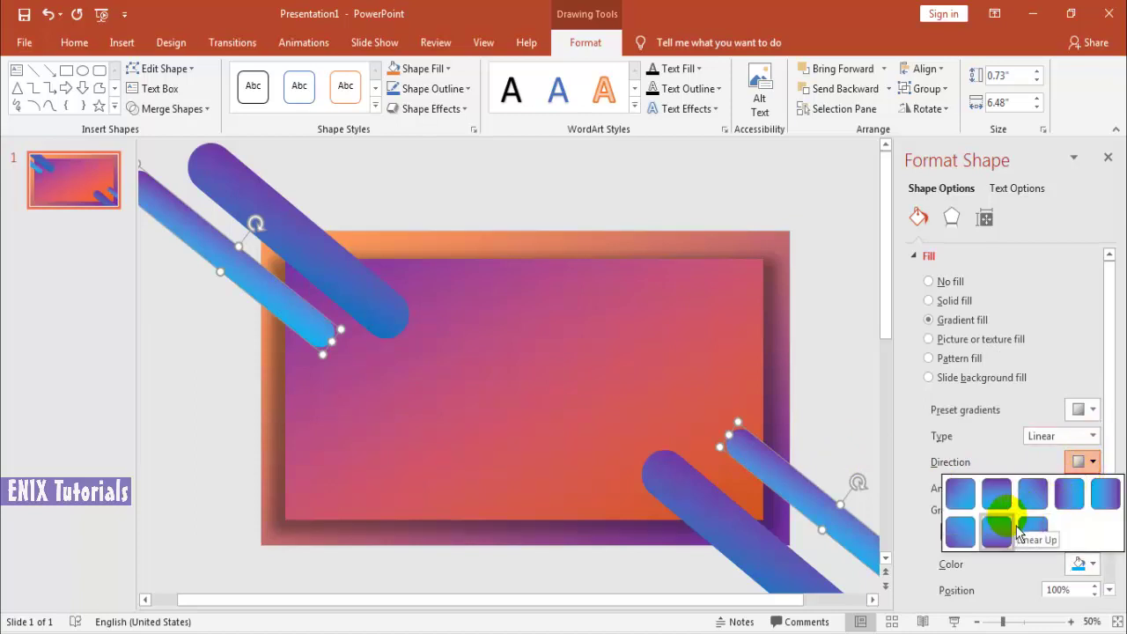
click(960, 495)
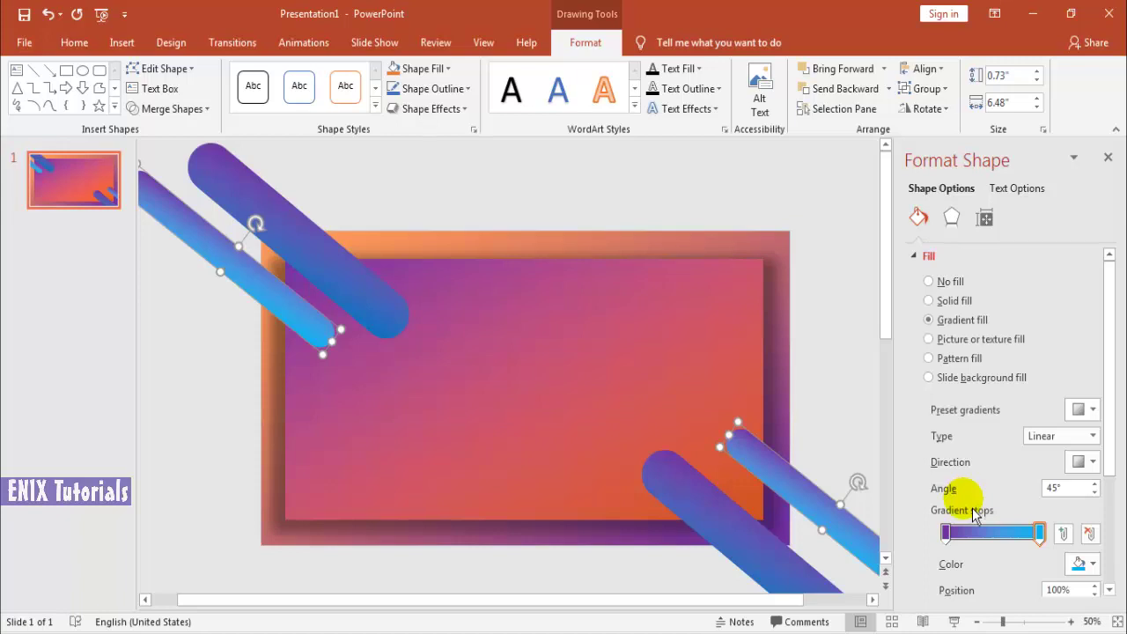
click(755, 508)
- Give both wide corner bars a solid orange fill
click(627, 480)
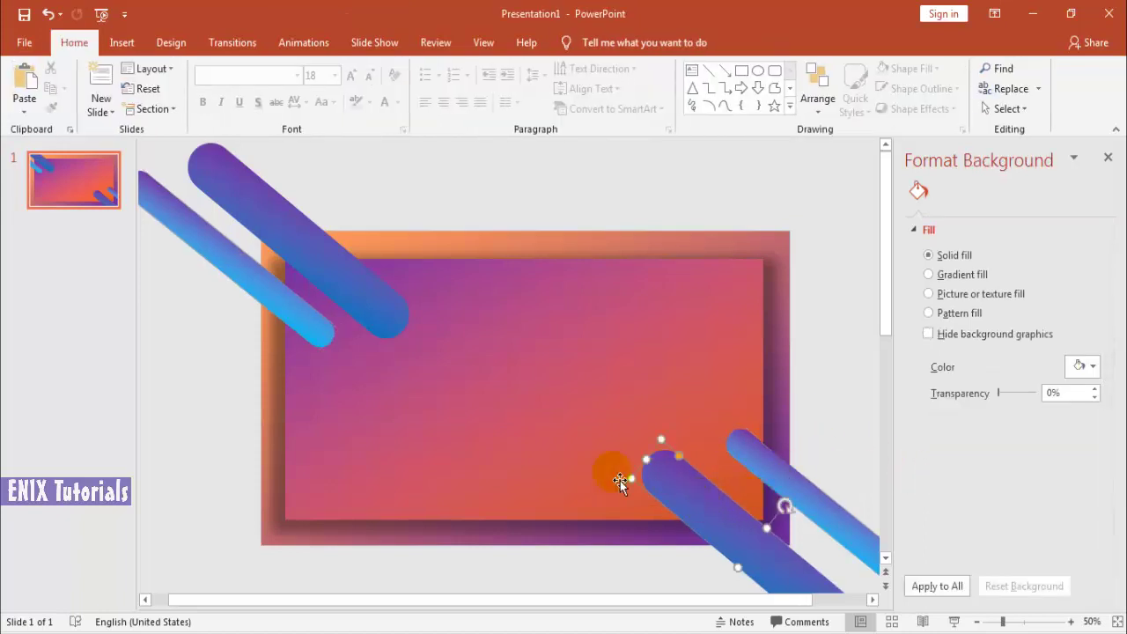
shift+click(400, 327)
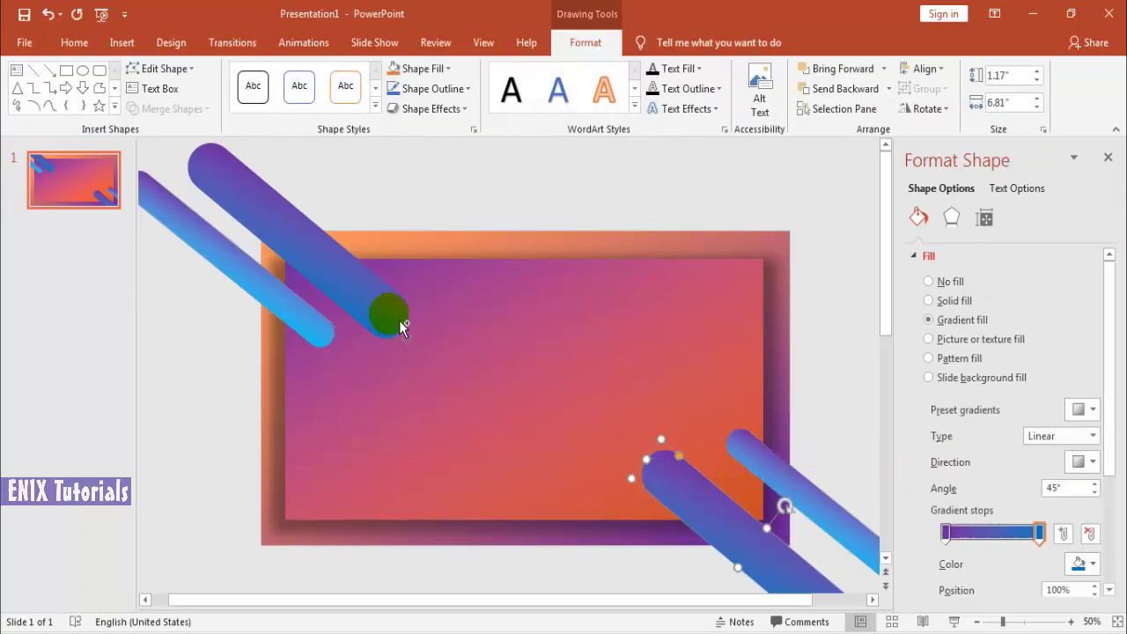
click(953, 301)
click(1088, 408)
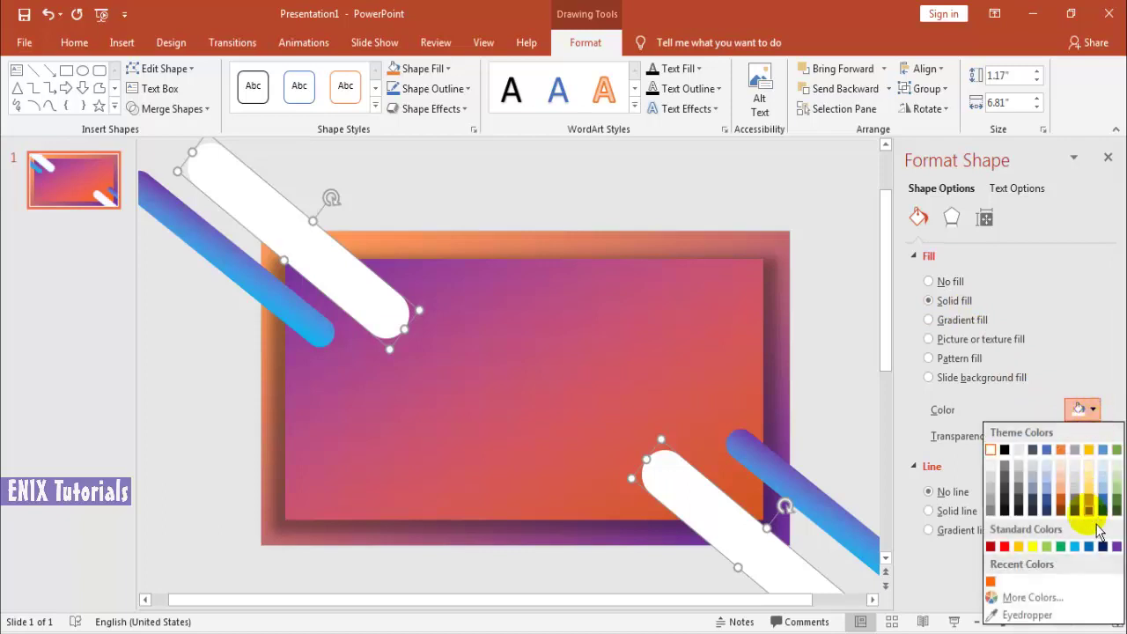
click(990, 581)
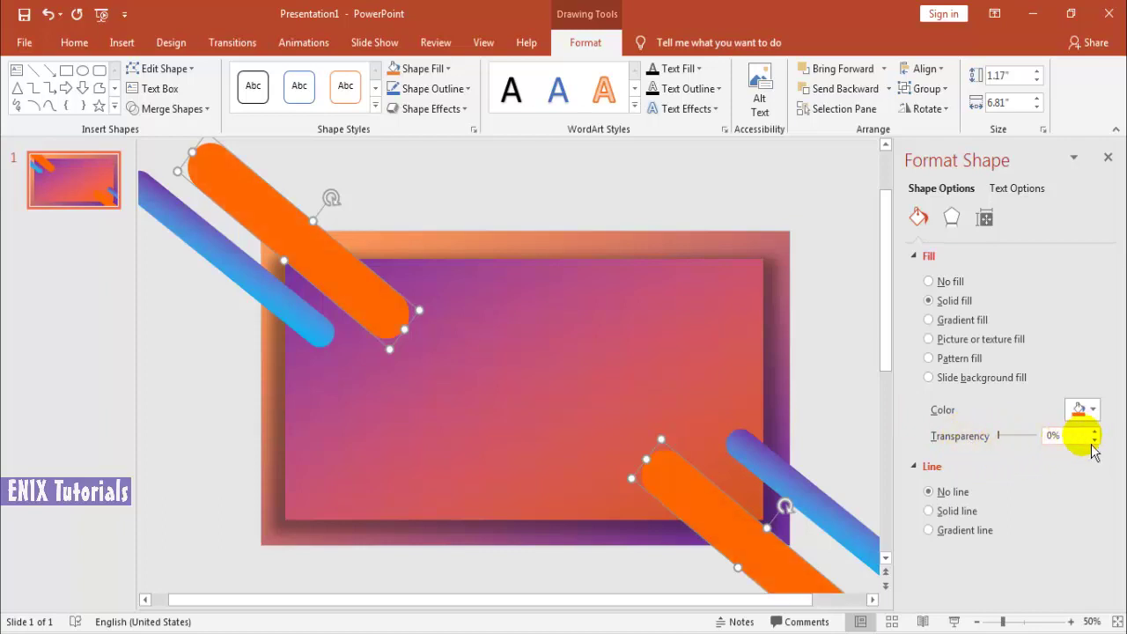
- Change the wide bars' fill to a lighter orange picked from More Colors
click(1092, 410)
click(984, 606)
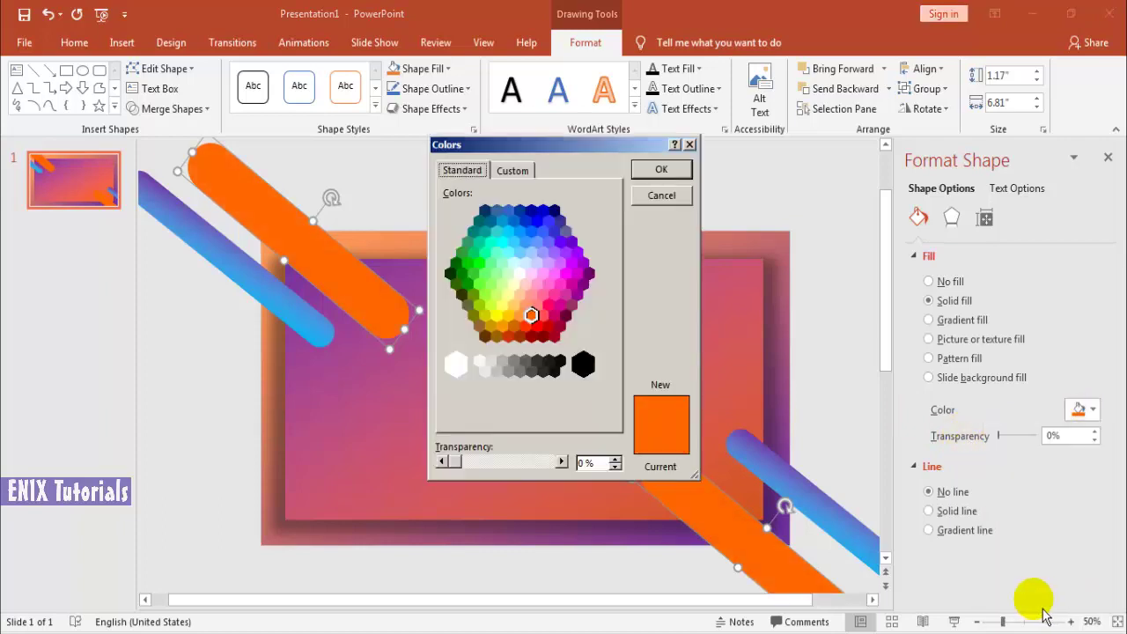
click(524, 319)
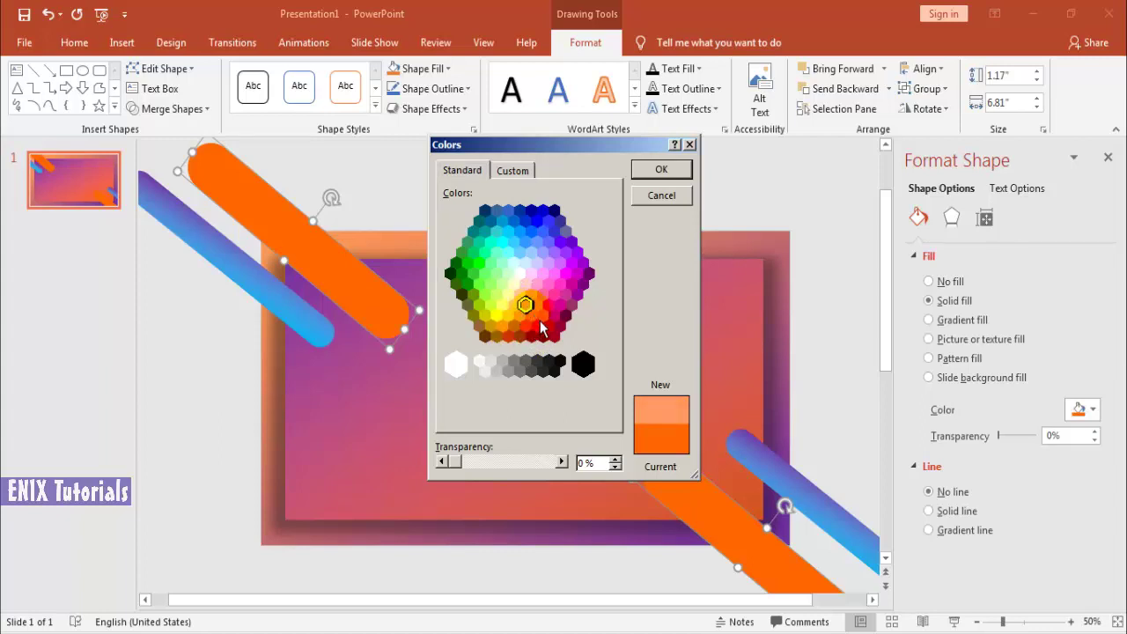
click(532, 317)
click(536, 335)
click(536, 326)
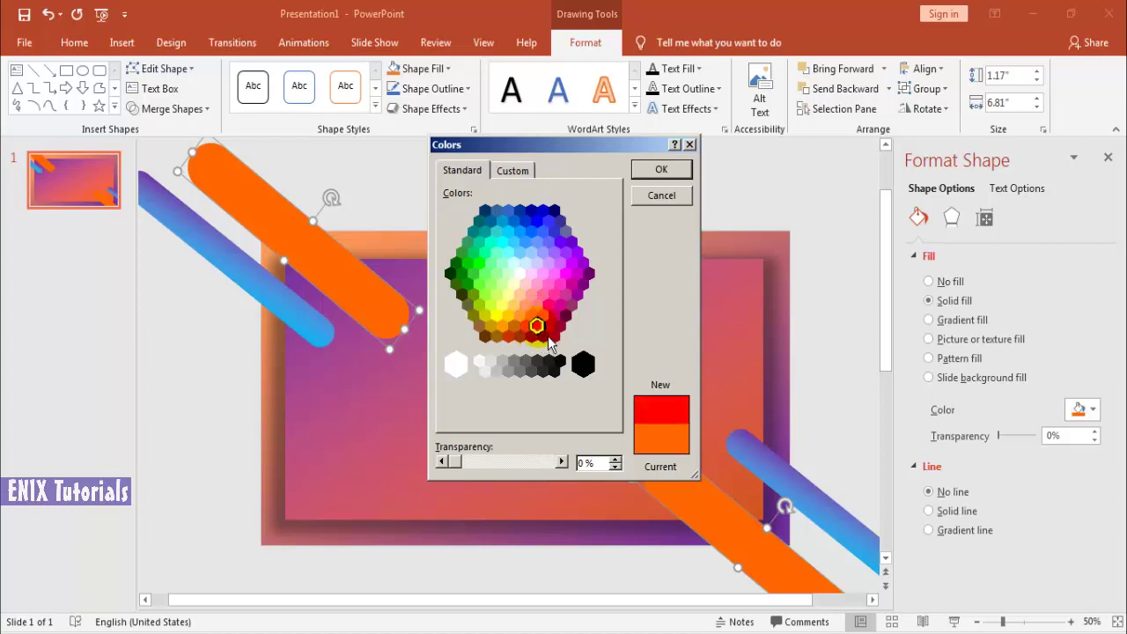
click(543, 315)
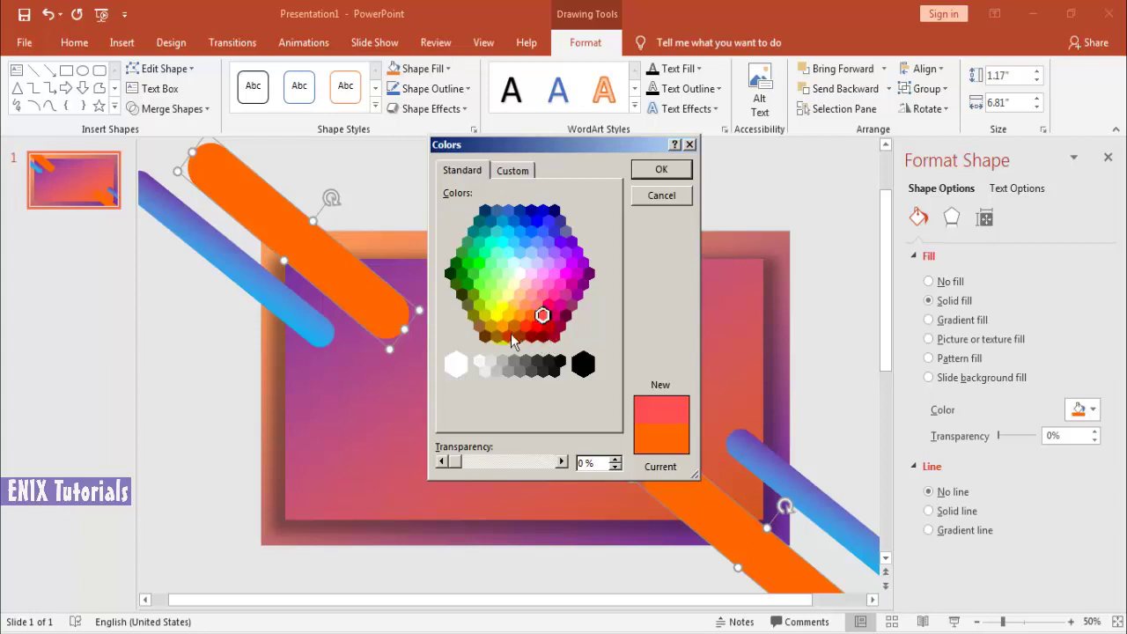
click(501, 326)
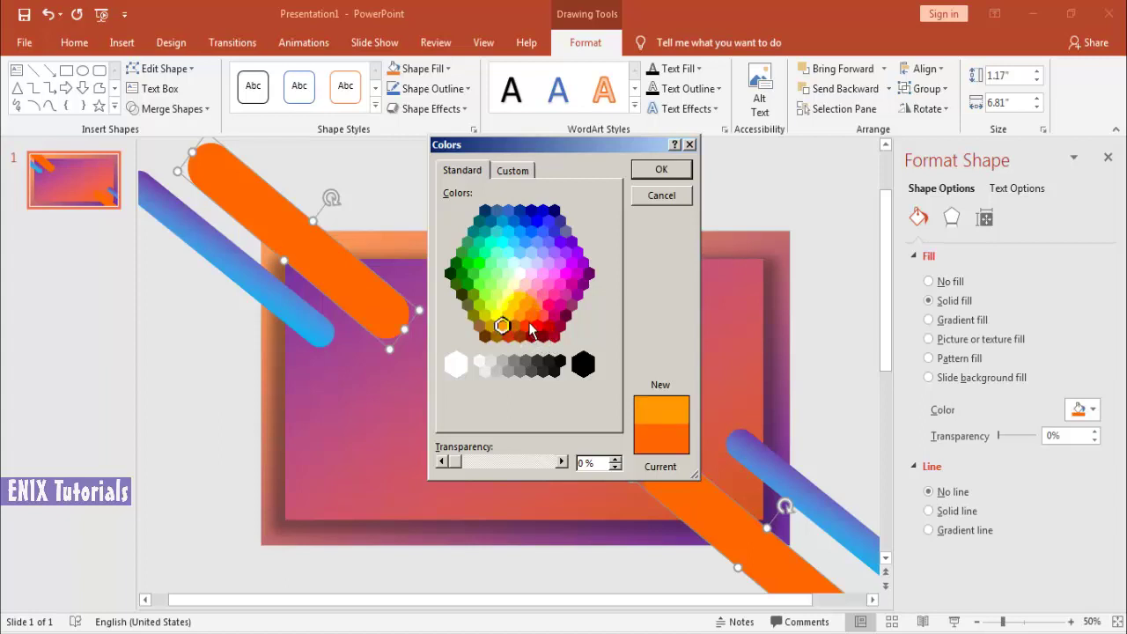
click(531, 316)
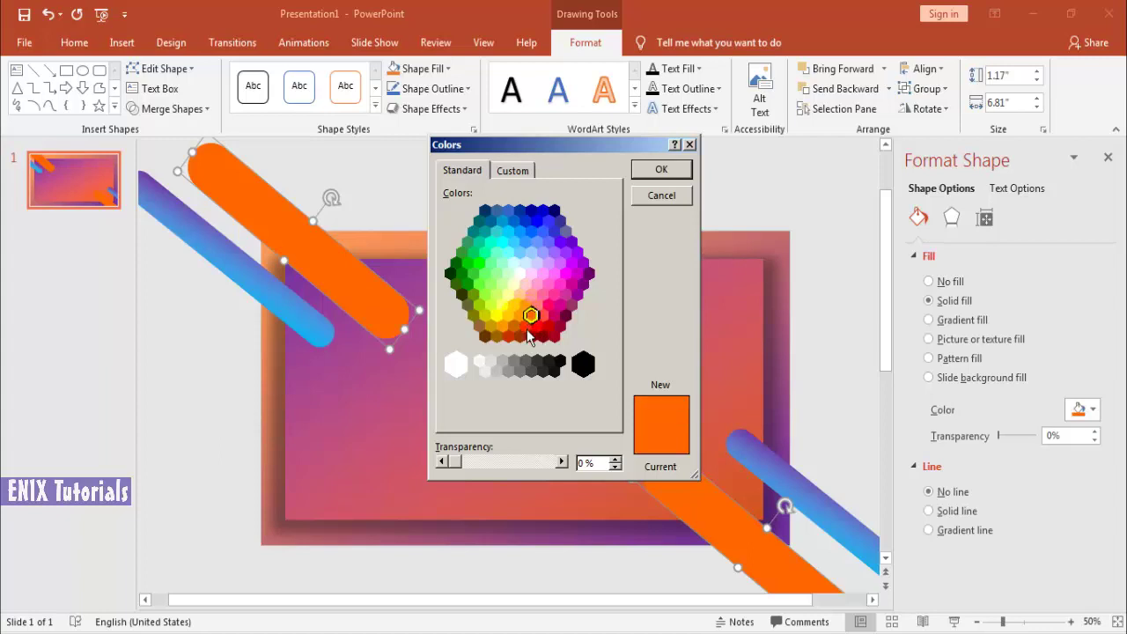
click(520, 317)
click(661, 169)
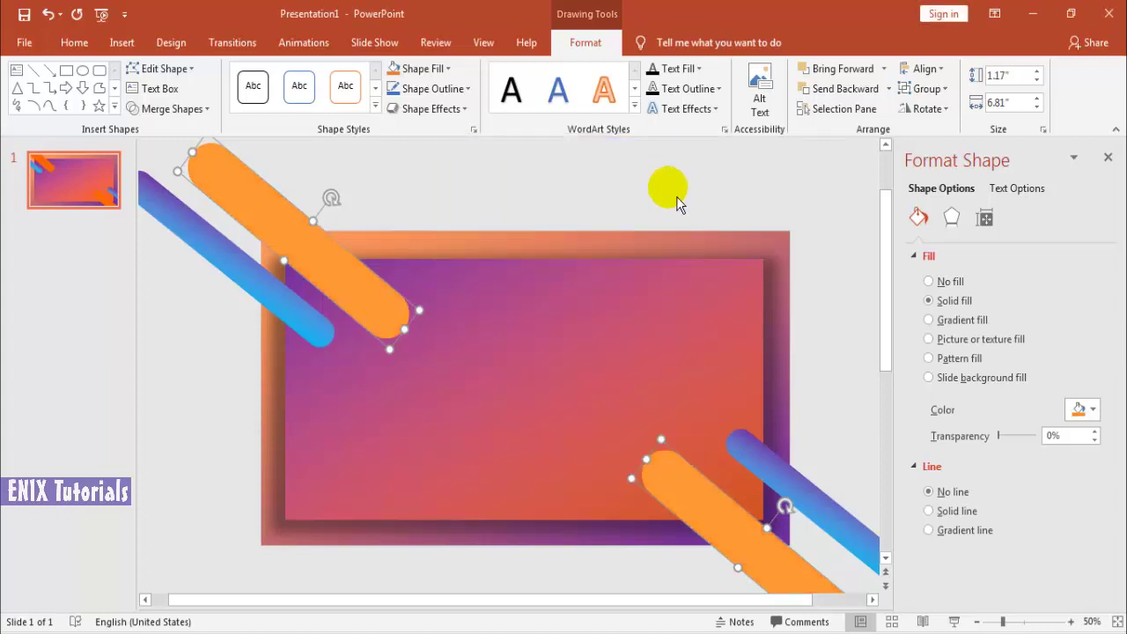
click(837, 336)
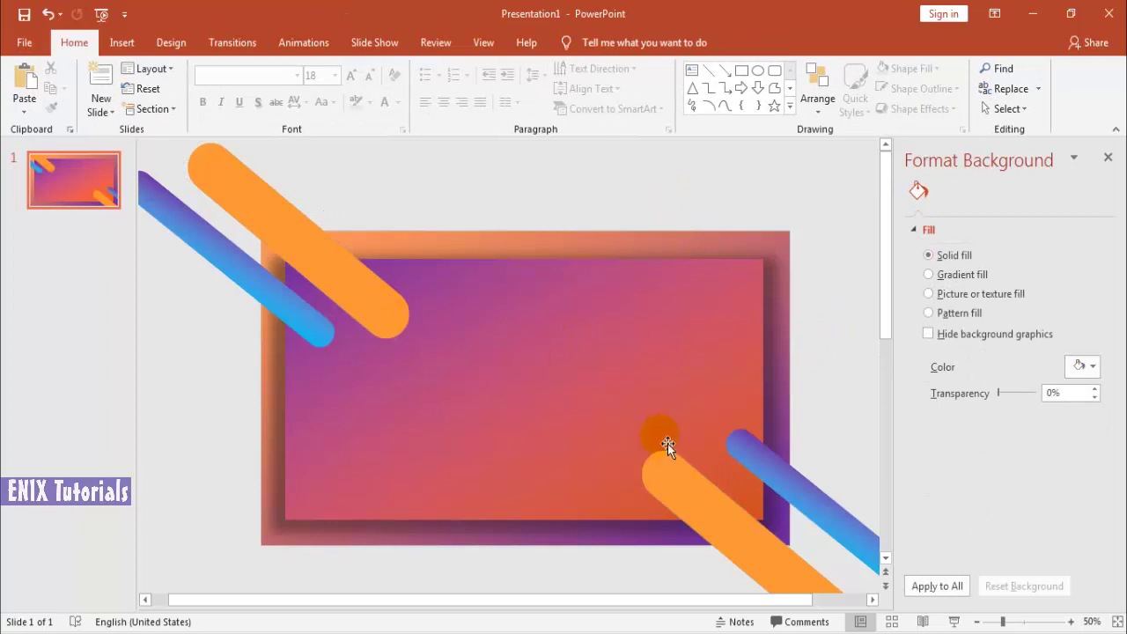
- Copy the lower-right orange bar's formatting onto the top orange bar
click(74, 42)
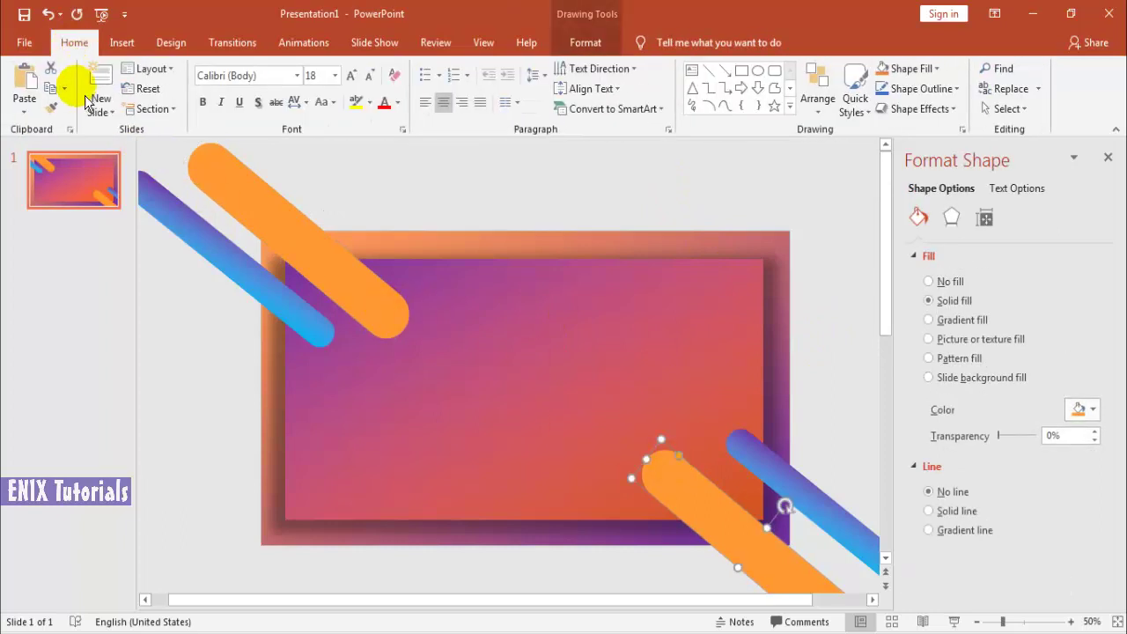
click(51, 106)
click(465, 209)
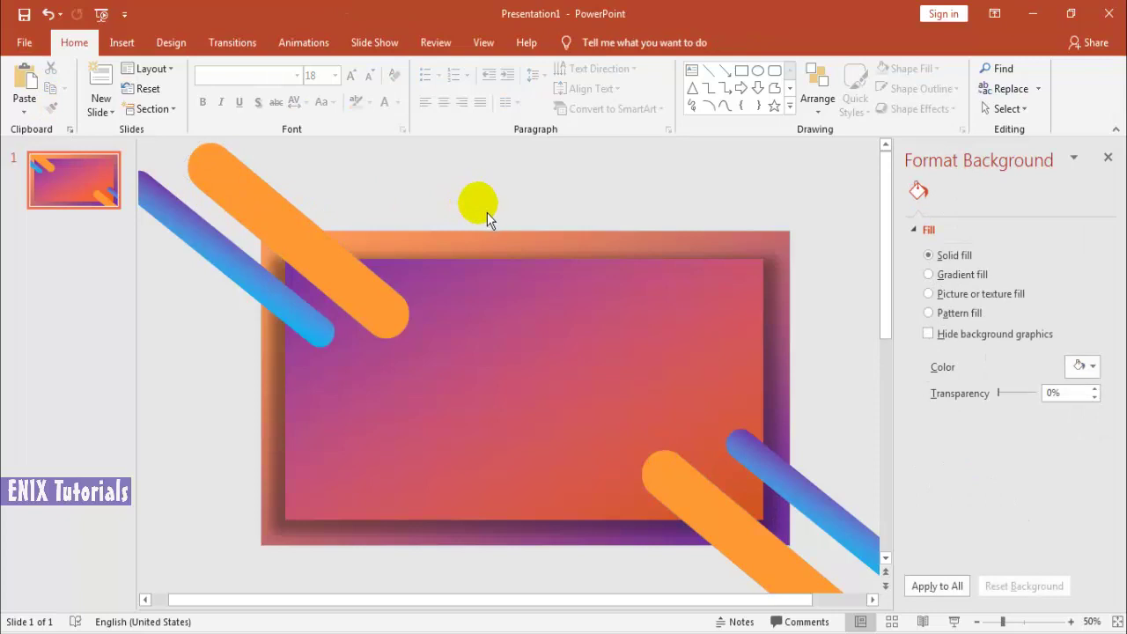
click(667, 480)
click(52, 106)
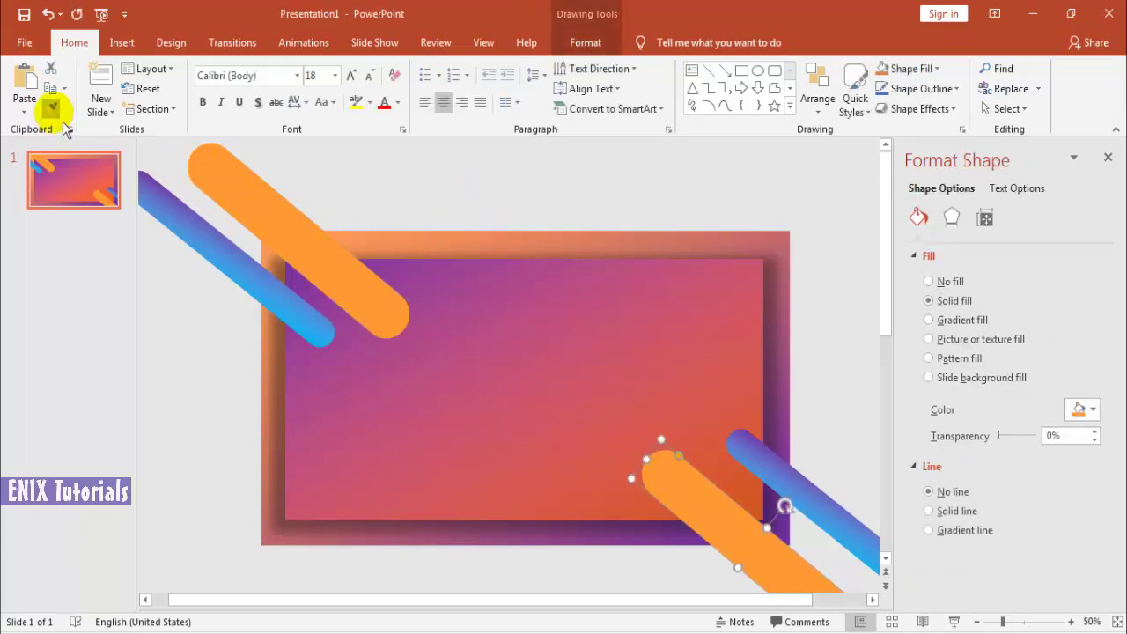
click(265, 209)
- Zoom out so the whole slide fits in view and show the Insert ribbon
click(415, 188)
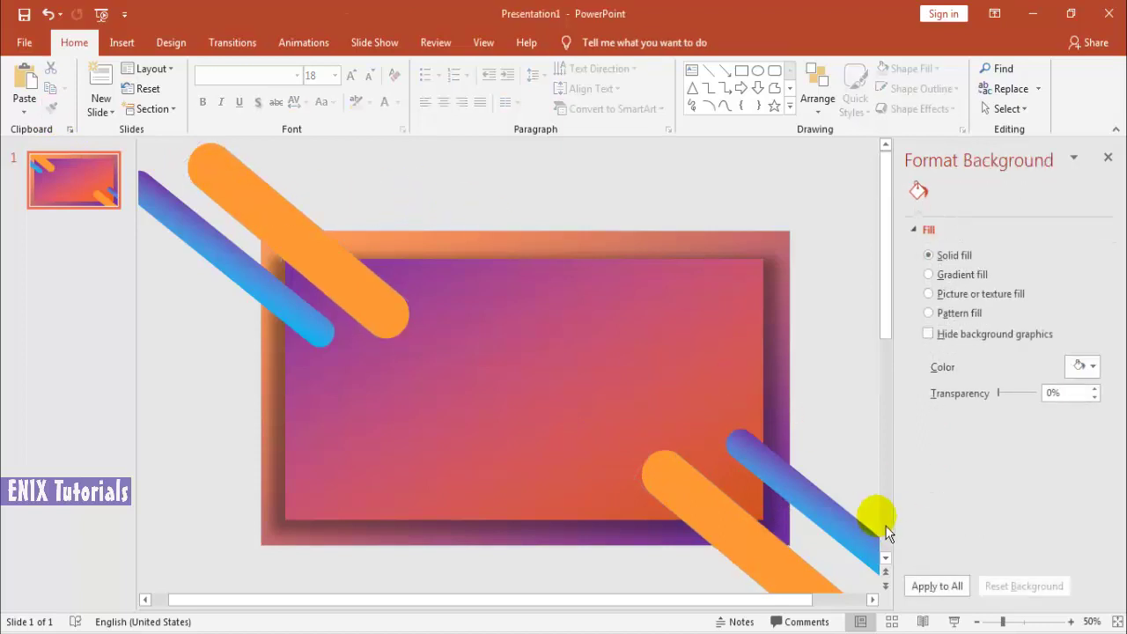
click(975, 621)
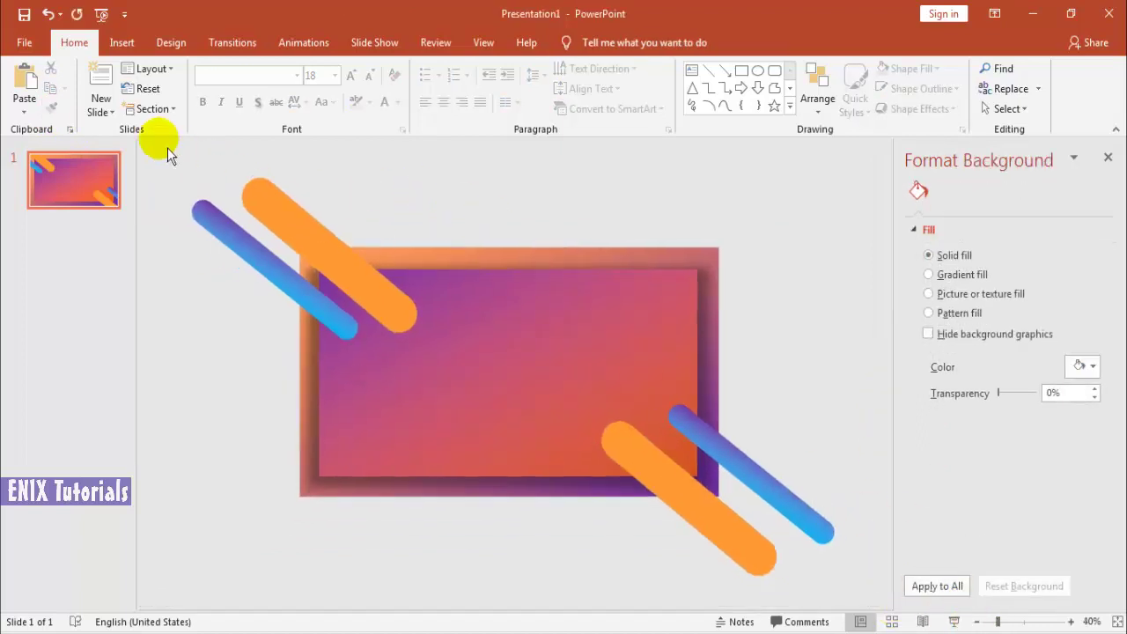
click(122, 43)
- Trim the top orange bar at the slide's top edge by subtracting a no-fill rectangle
click(302, 88)
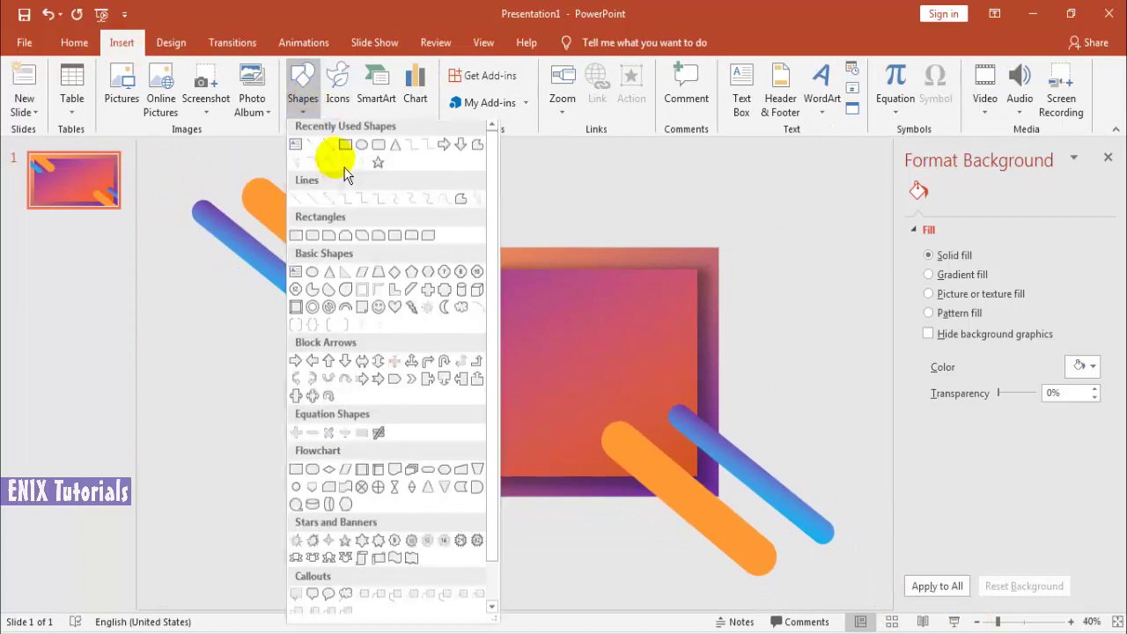
click(345, 147)
drag(194, 161, 429, 254)
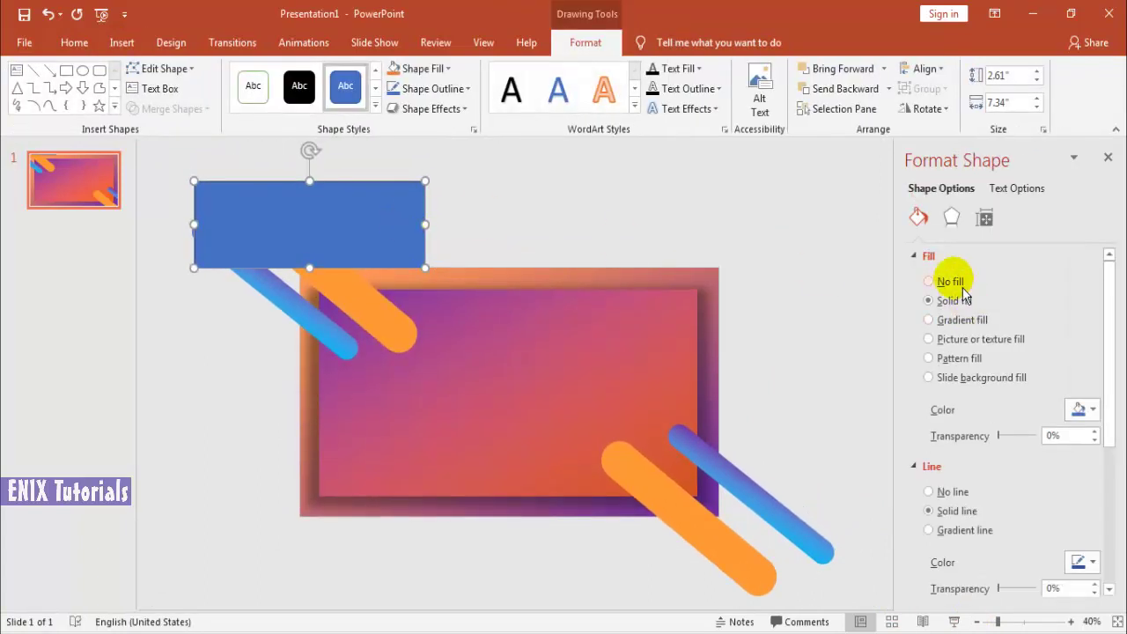
click(933, 281)
click(364, 255)
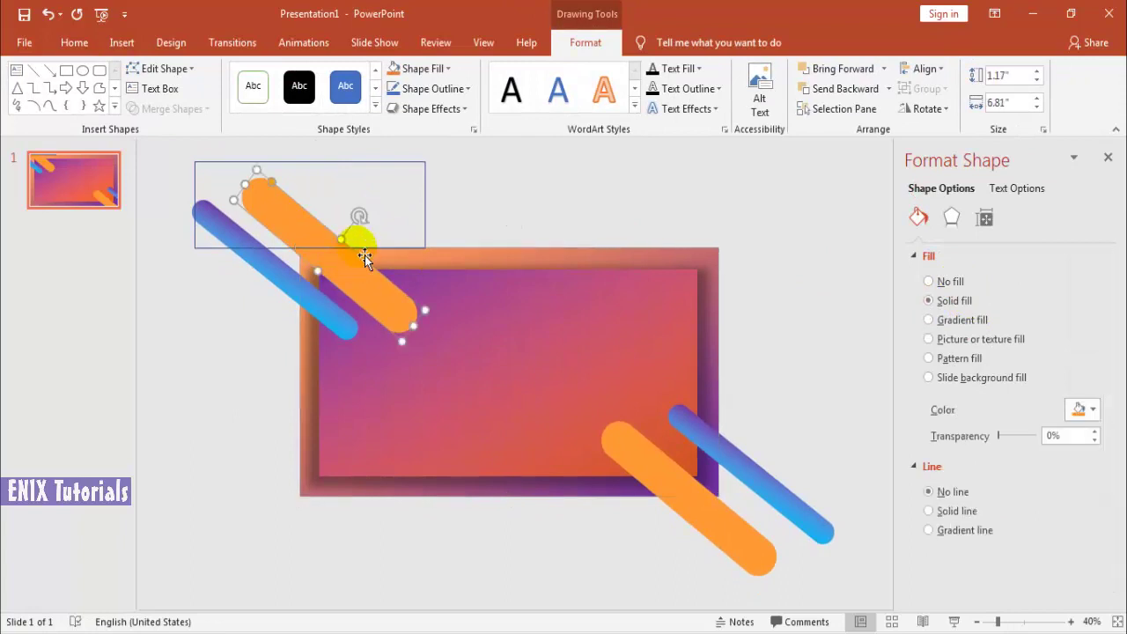
shift+click(428, 208)
click(181, 109)
click(180, 214)
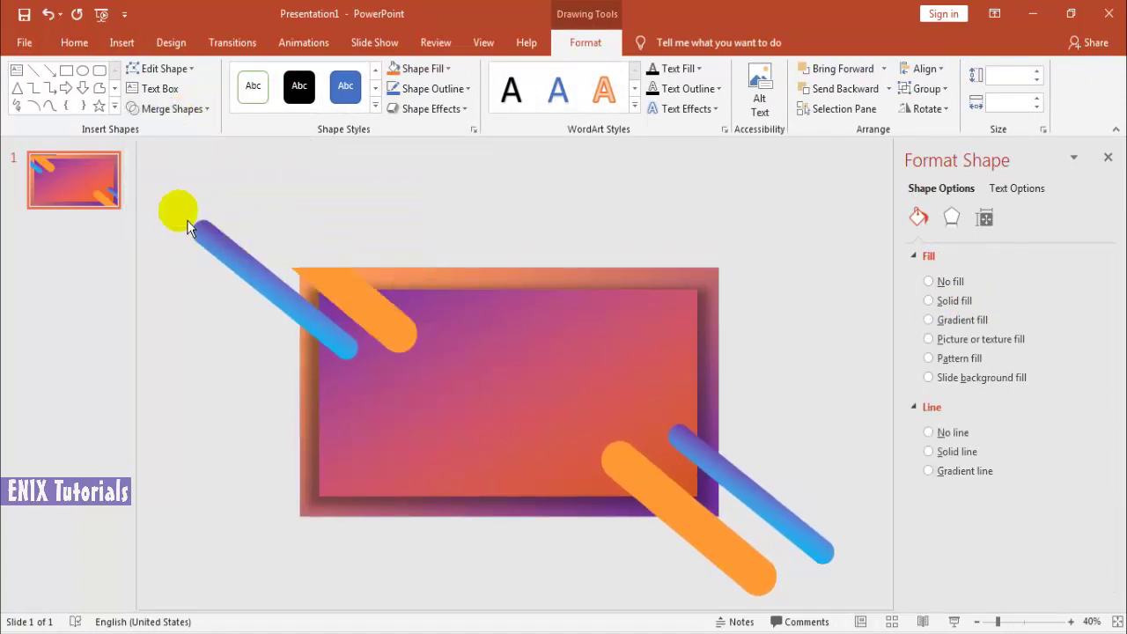
click(188, 222)
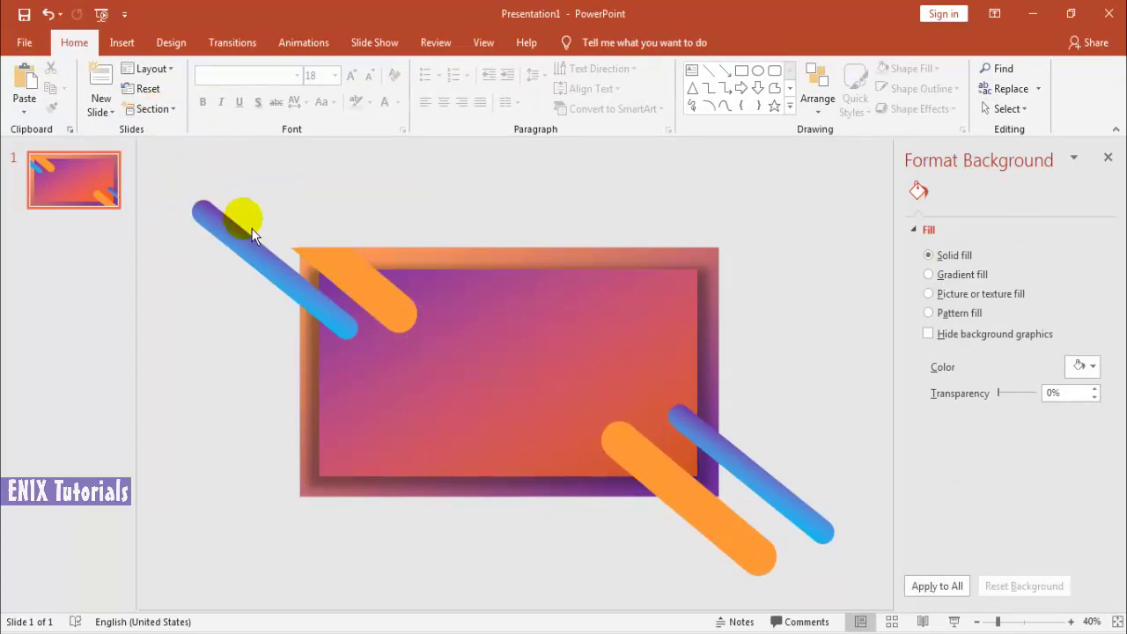
- Trim the top-left blue bar flush with the slide's left edge using a subtracted rectangle
click(122, 42)
click(301, 99)
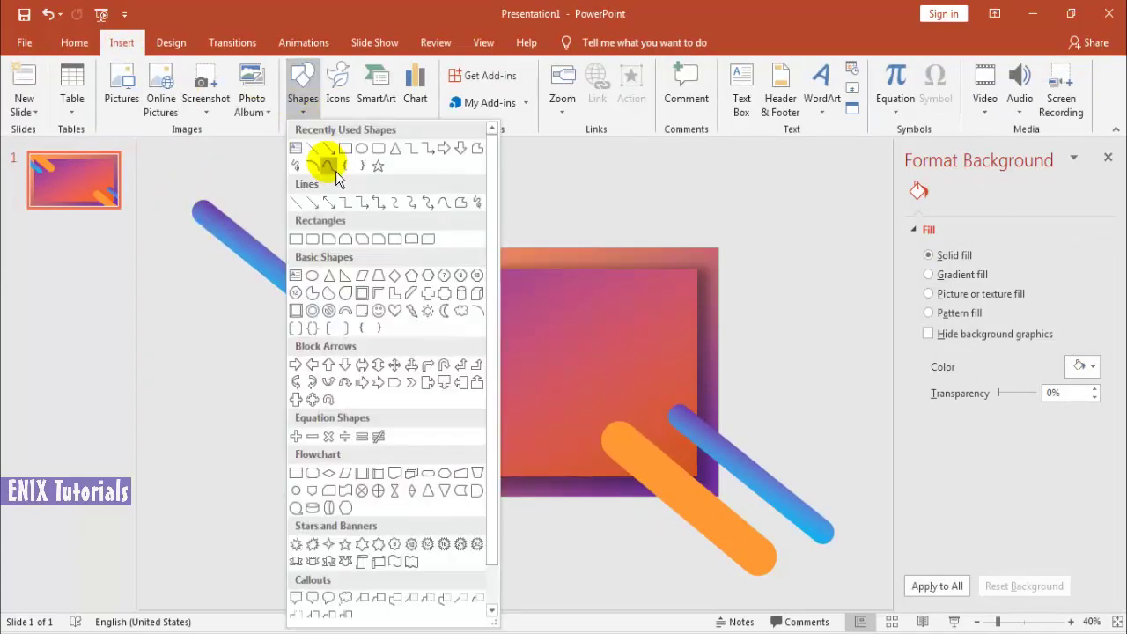
click(344, 143)
drag(180, 182, 300, 486)
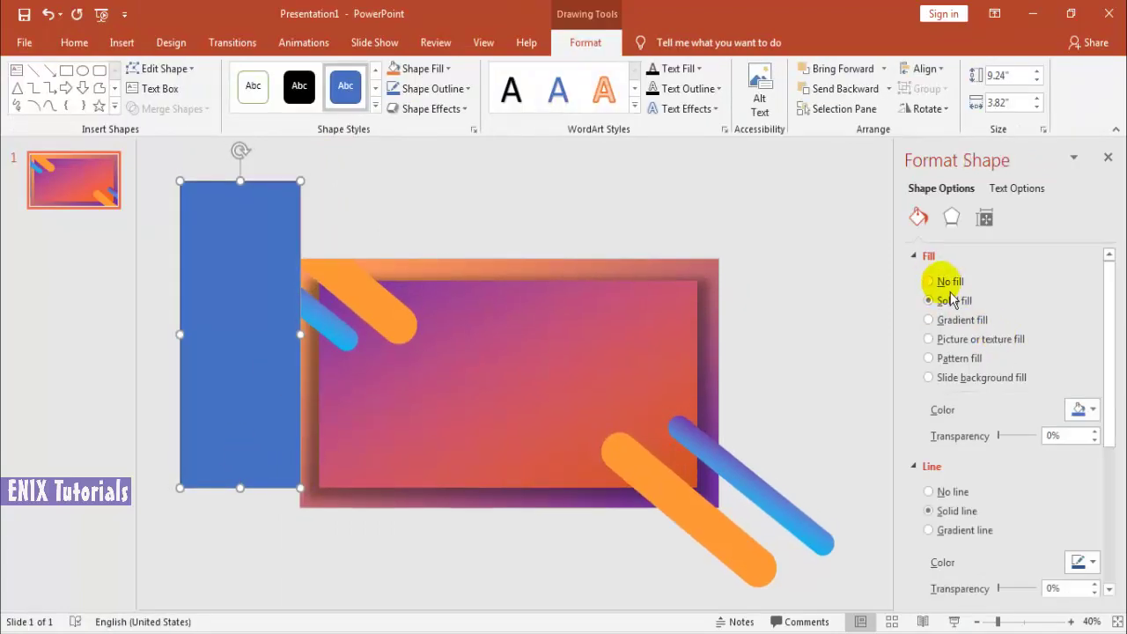
click(948, 282)
click(642, 211)
click(253, 286)
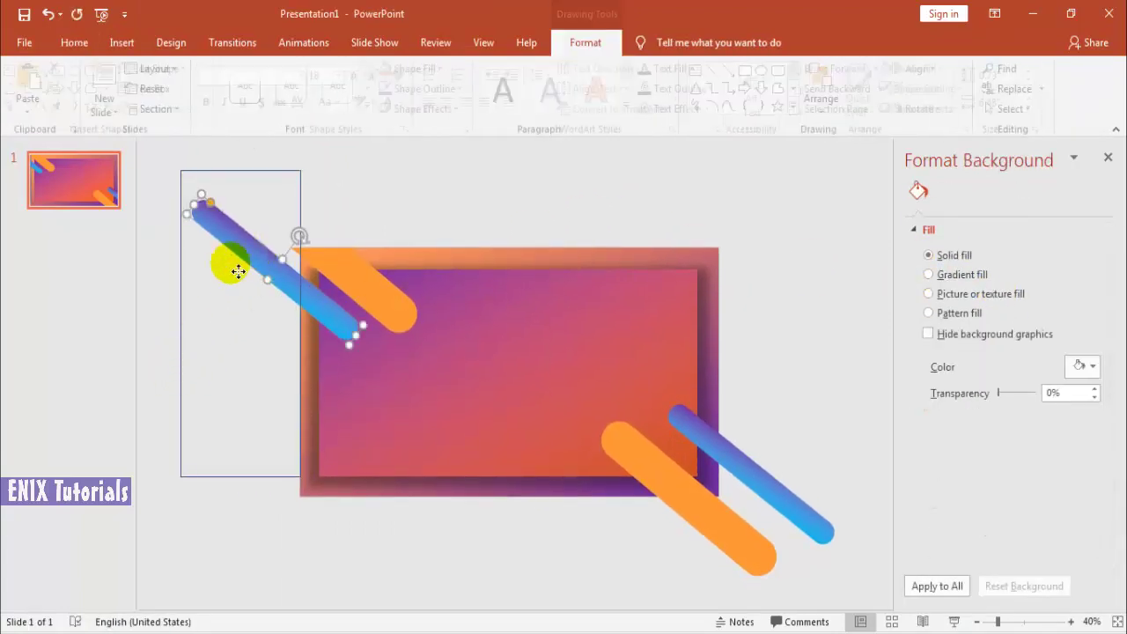
shift+click(181, 314)
click(202, 110)
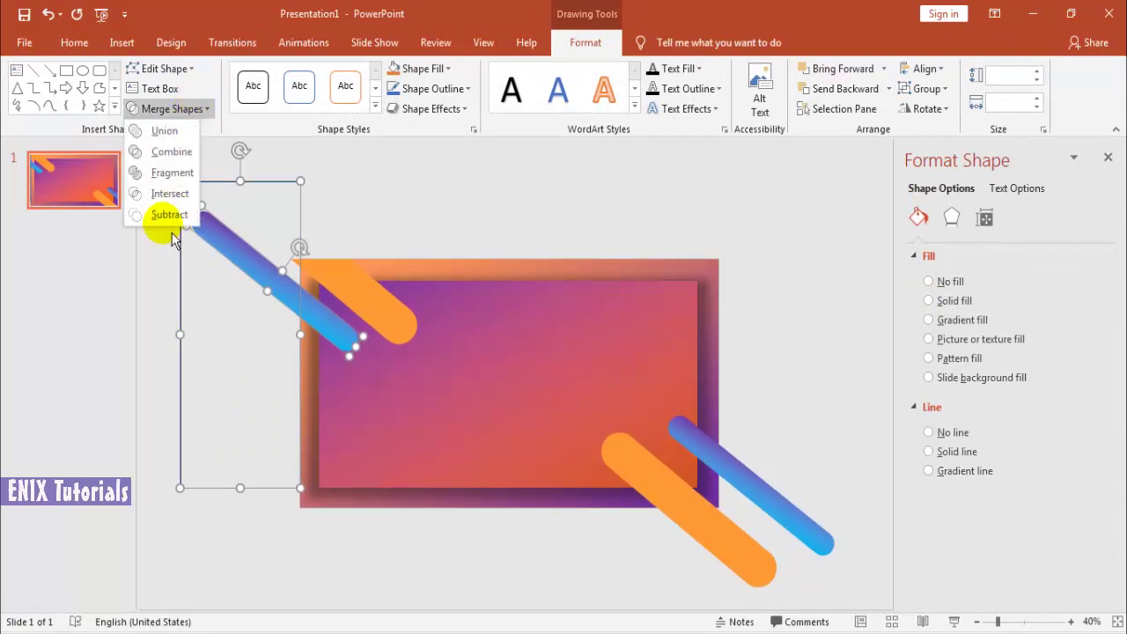
click(163, 214)
click(534, 221)
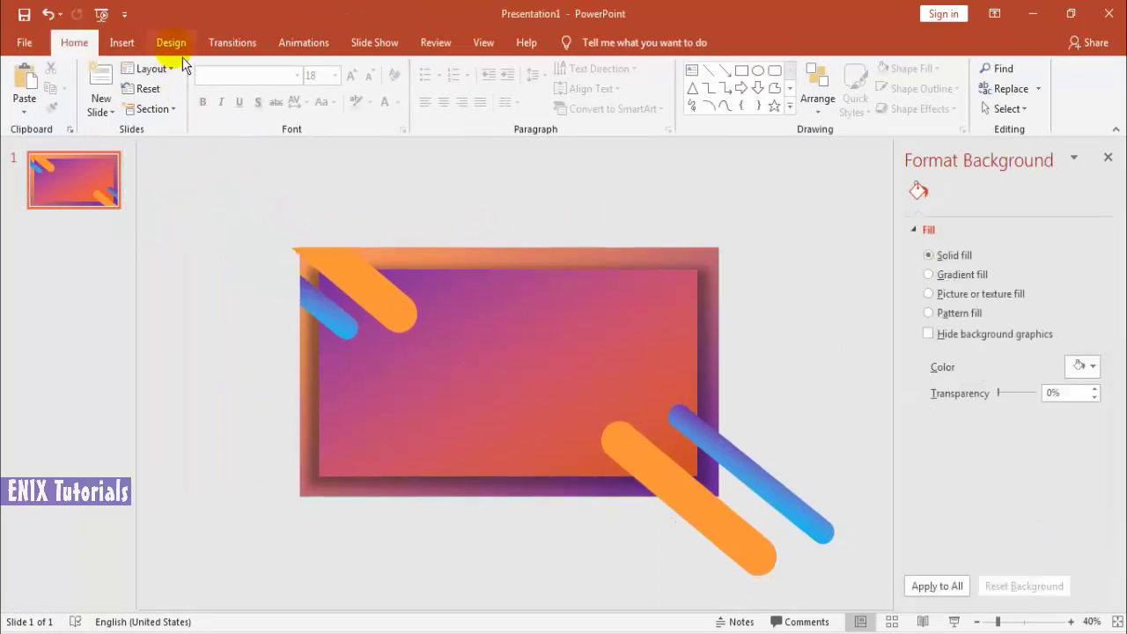
- Trim the top orange bar flush with the slide's left edge using a subtracted rectangle
click(122, 42)
click(299, 88)
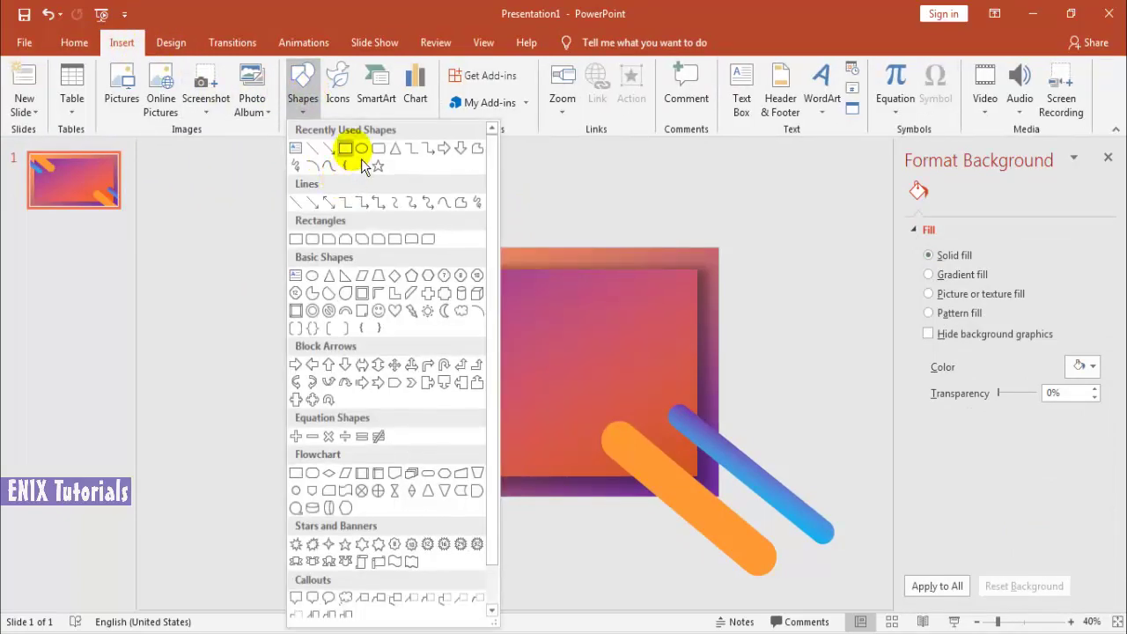
click(353, 144)
drag(234, 199, 299, 405)
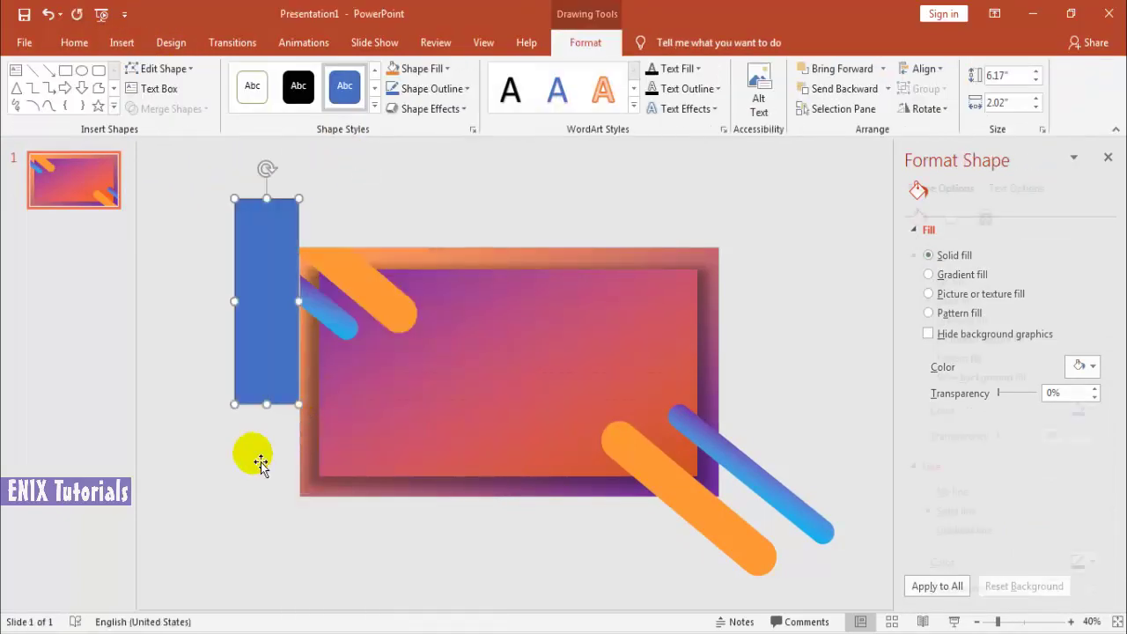
drag(319, 312, 316, 316)
click(948, 281)
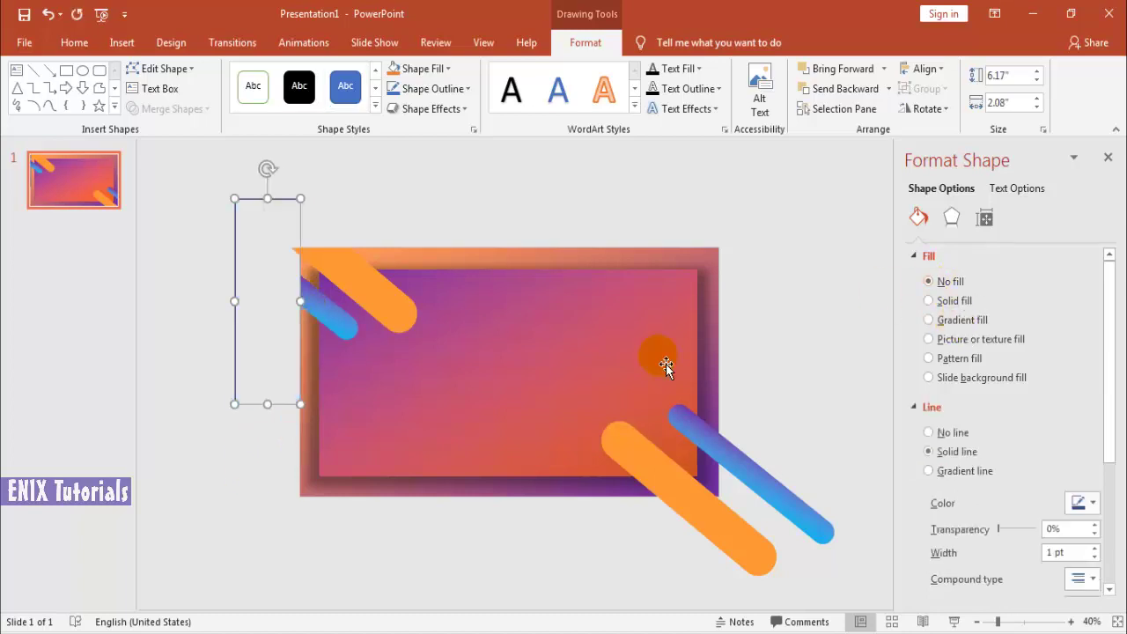
click(302, 291)
shift+click(237, 285)
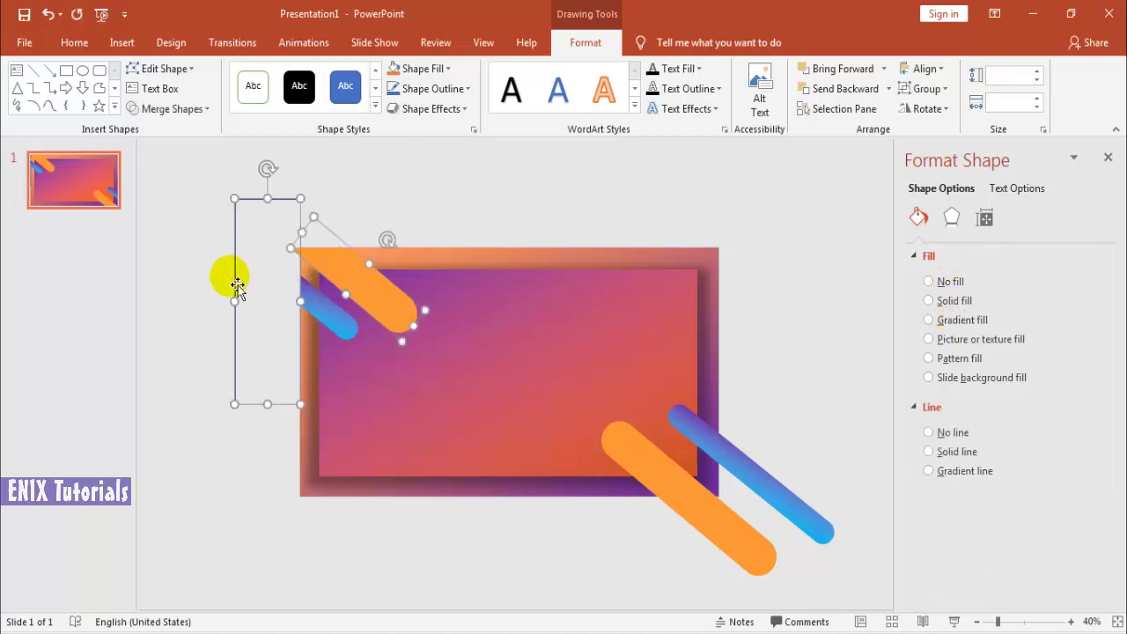
click(202, 122)
click(170, 215)
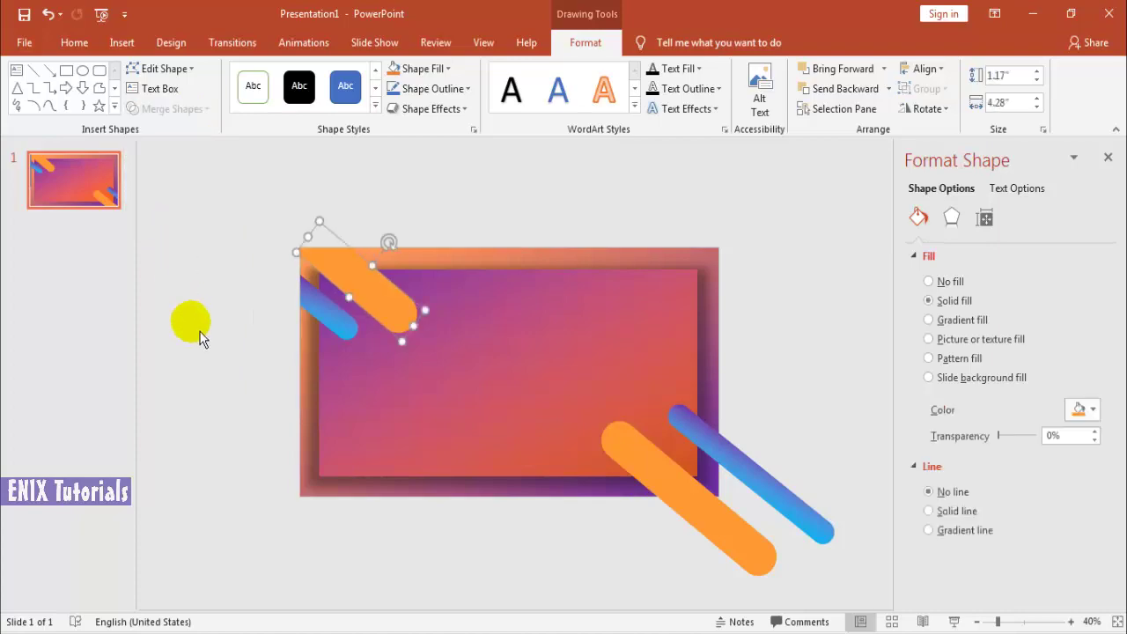
click(502, 356)
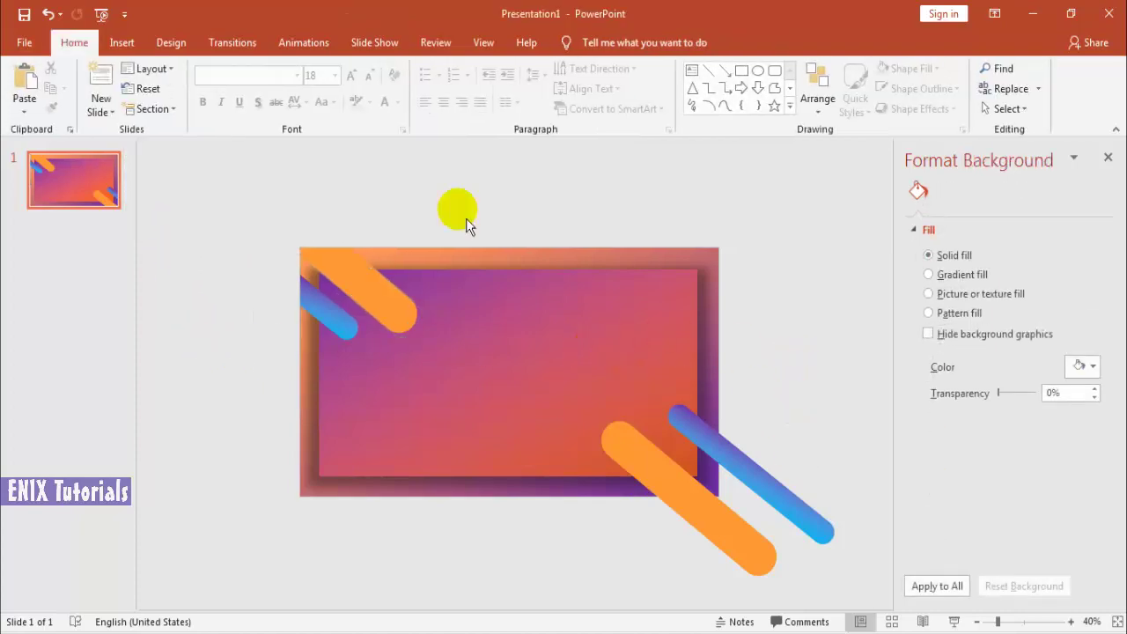
- Trim the lower blue bar at the slide's right edge by subtracting a no-fill rectangle
click(121, 42)
click(302, 97)
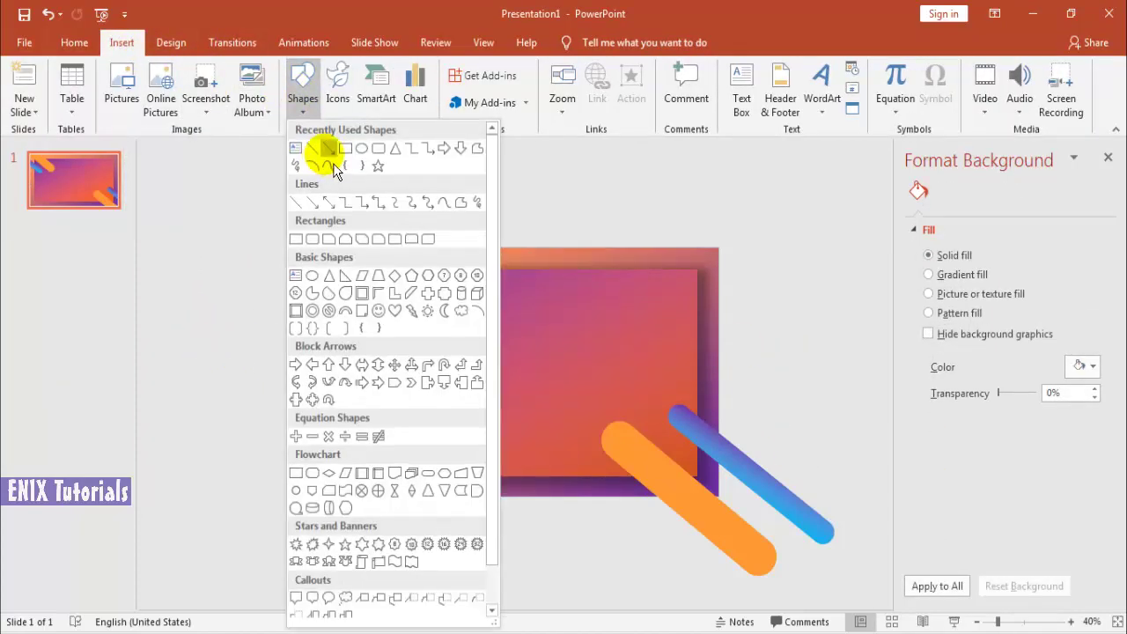
click(332, 151)
mouse_move(790, 318)
mouse_down()
mouse_move(717, 599)
mouse_move(727, 597)
mouse_up()
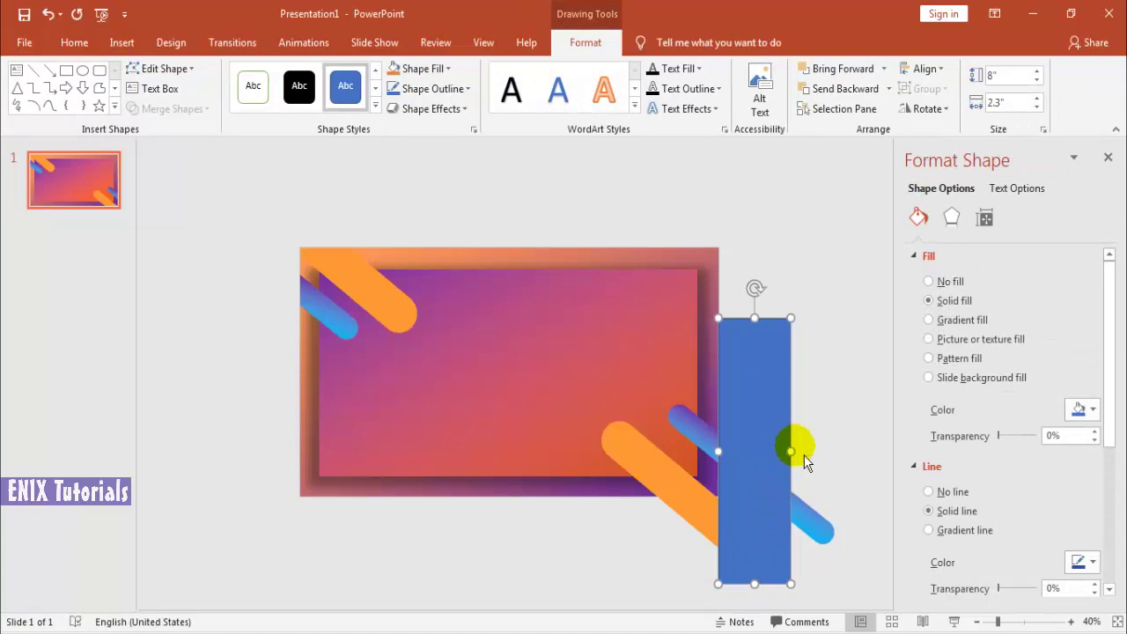
drag(793, 451, 863, 477)
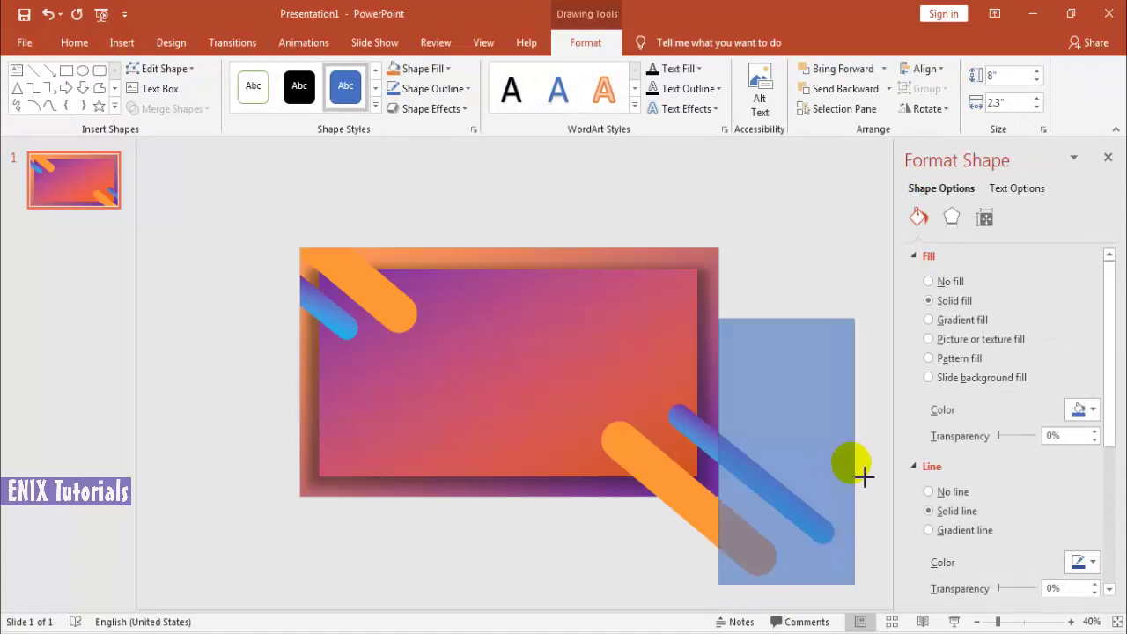
click(949, 282)
click(765, 470)
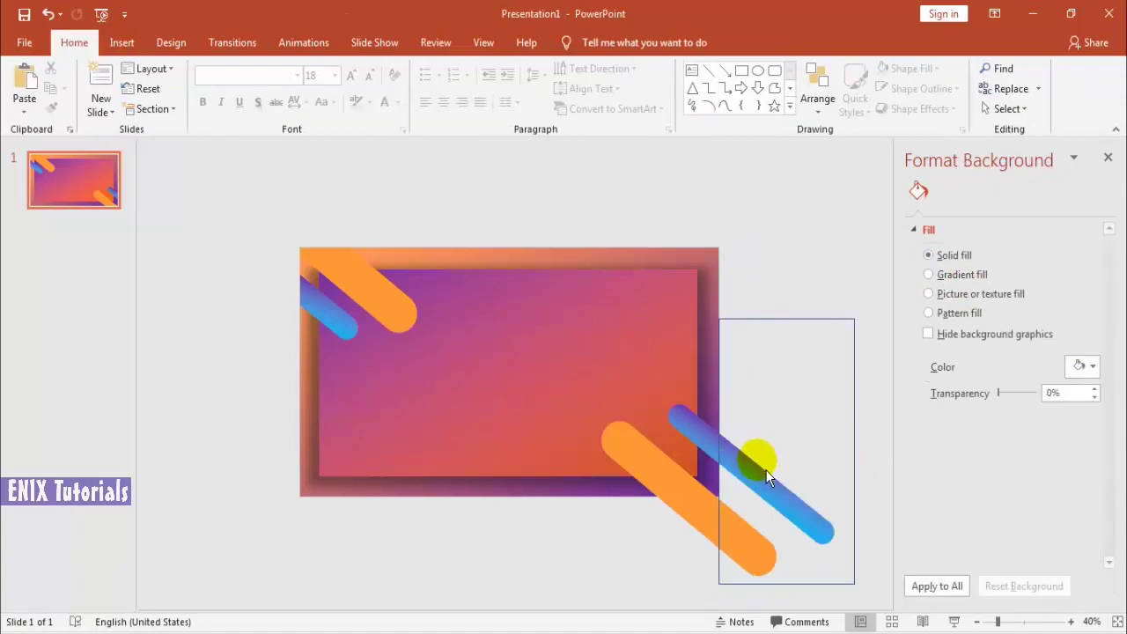
shift+click(855, 387)
click(173, 108)
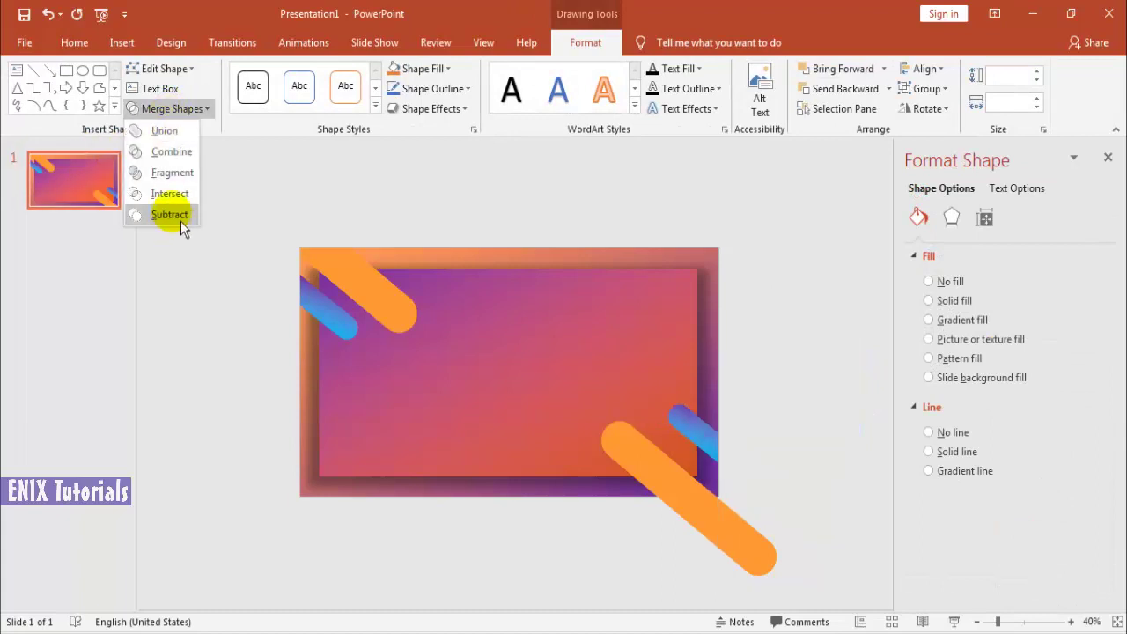
click(173, 217)
click(786, 237)
click(767, 521)
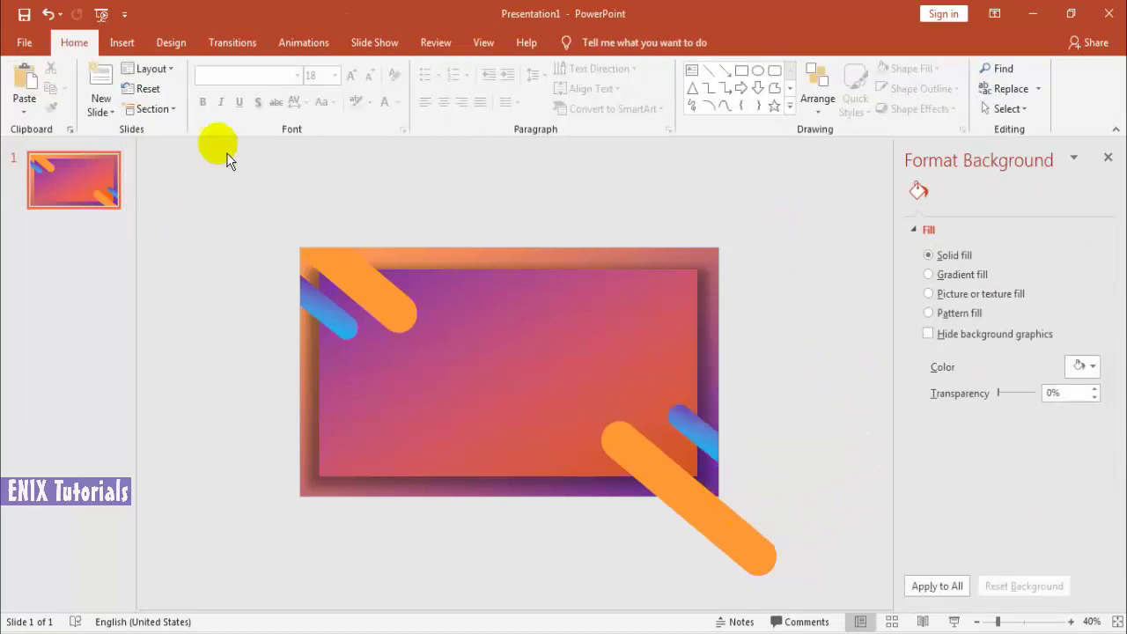
- Cut the bottom-right orange bar flush with the slide's bottom edge using a subtracted rectangle
click(122, 42)
click(302, 93)
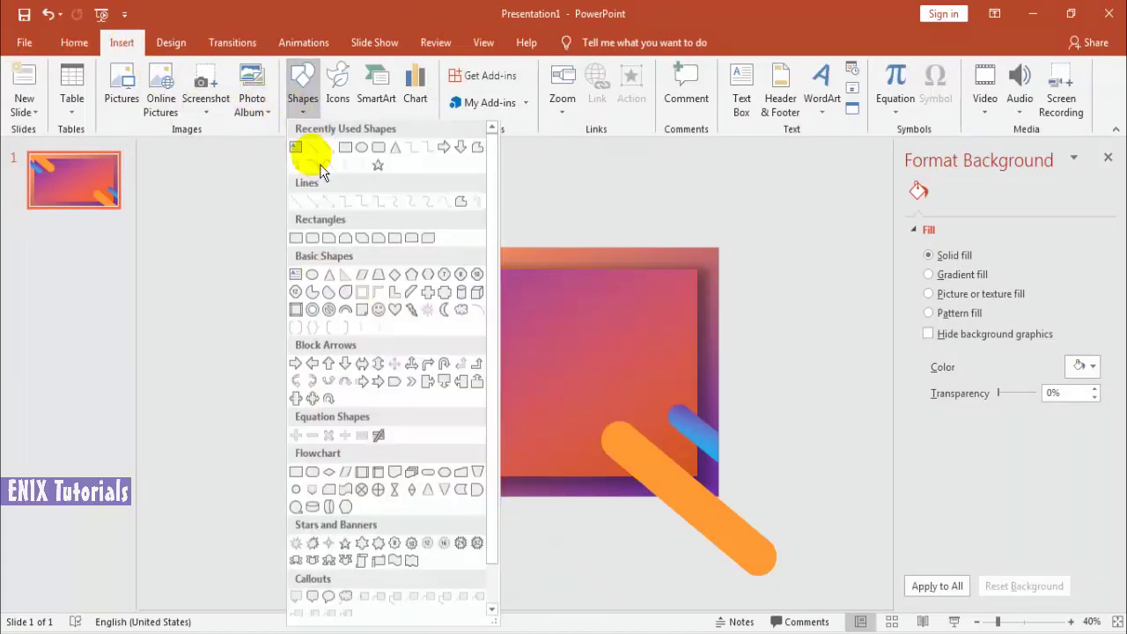
click(345, 147)
drag(557, 496, 894, 619)
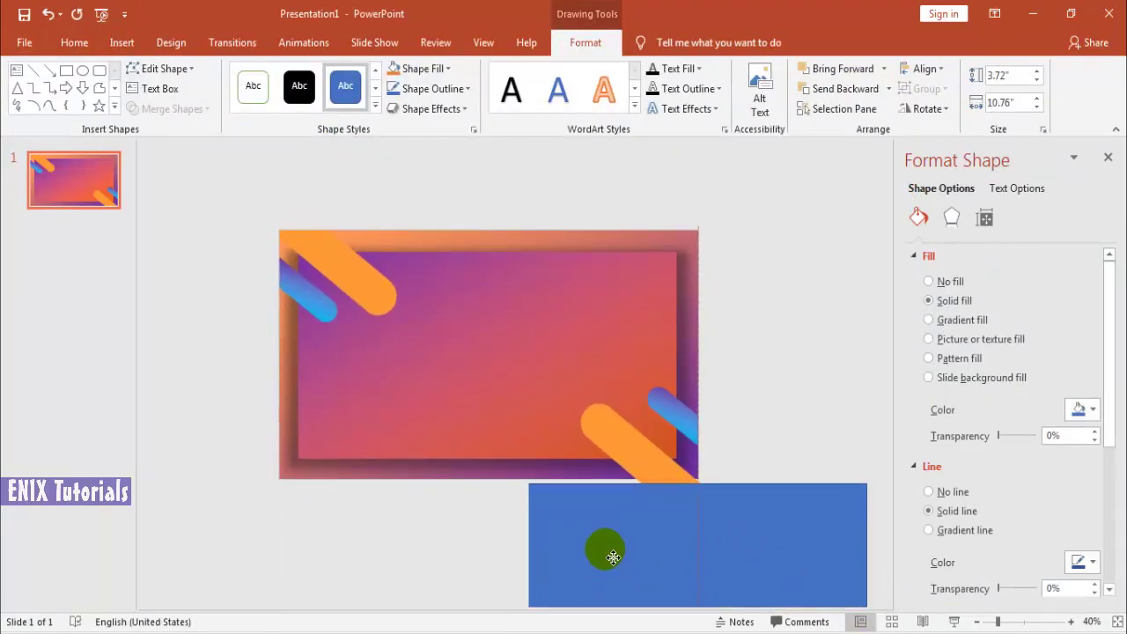
drag(613, 557, 614, 551)
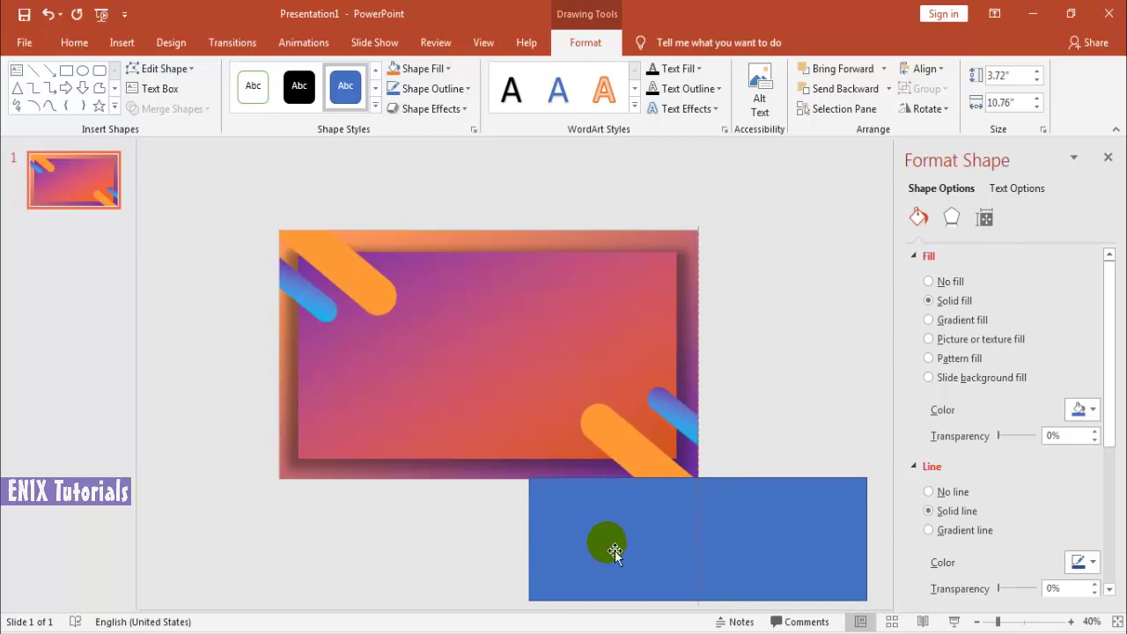
click(928, 281)
click(783, 427)
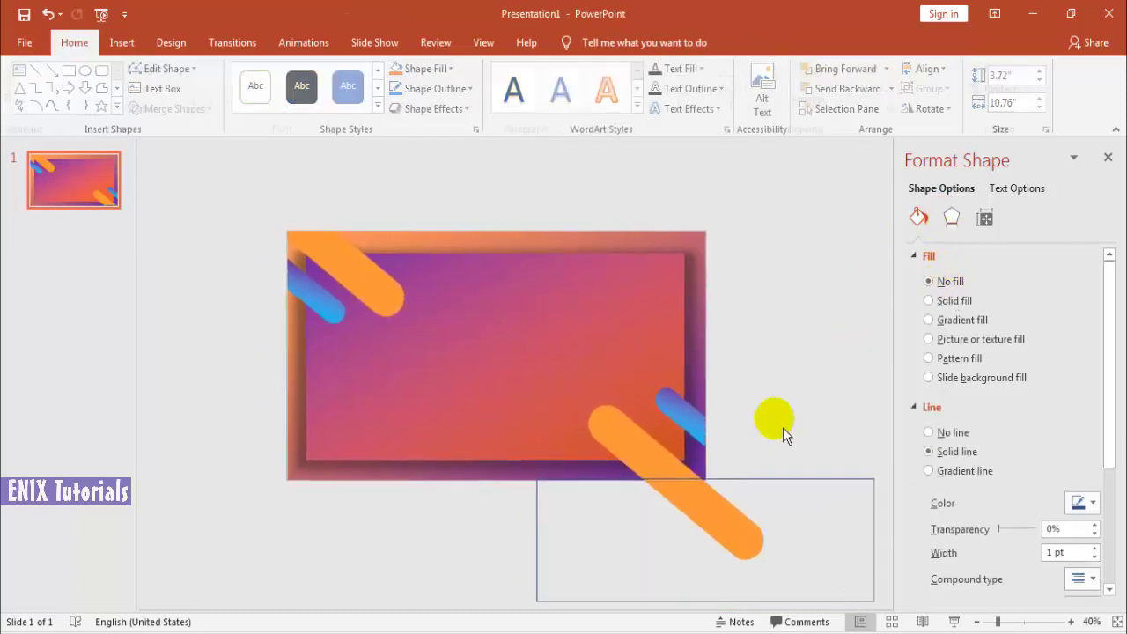
click(726, 510)
shift+click(774, 481)
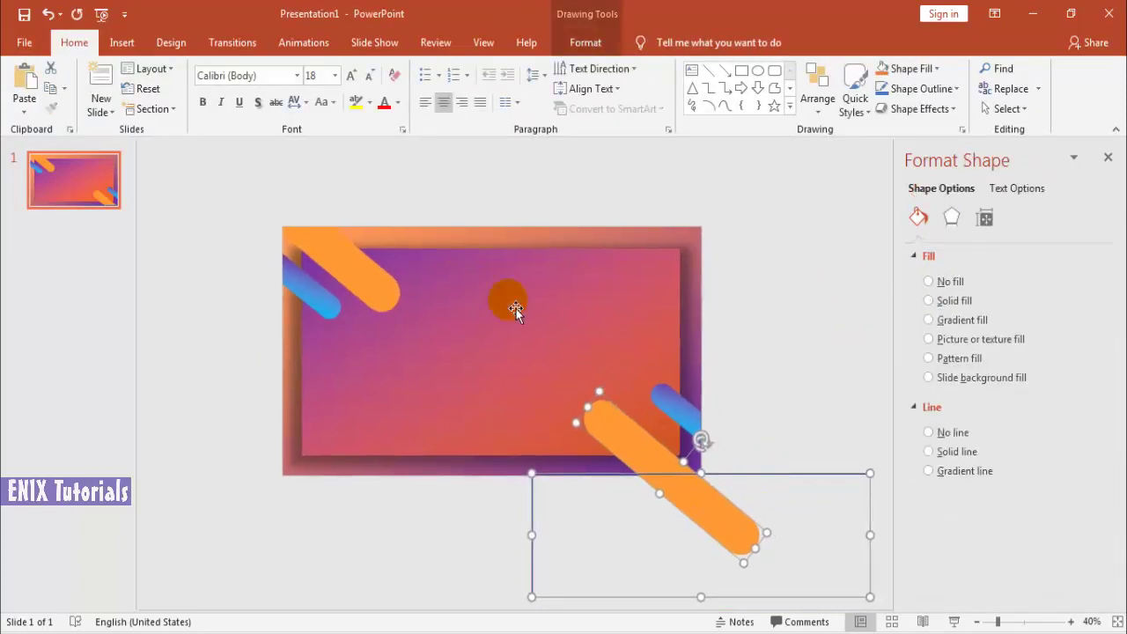
click(586, 43)
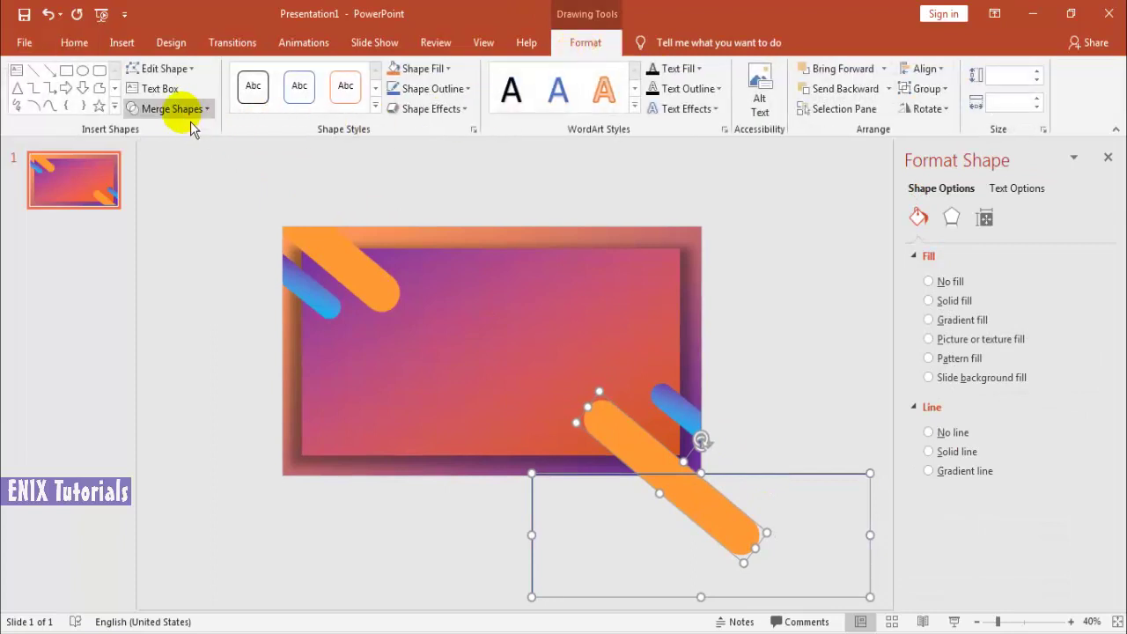
click(192, 108)
click(180, 211)
click(685, 229)
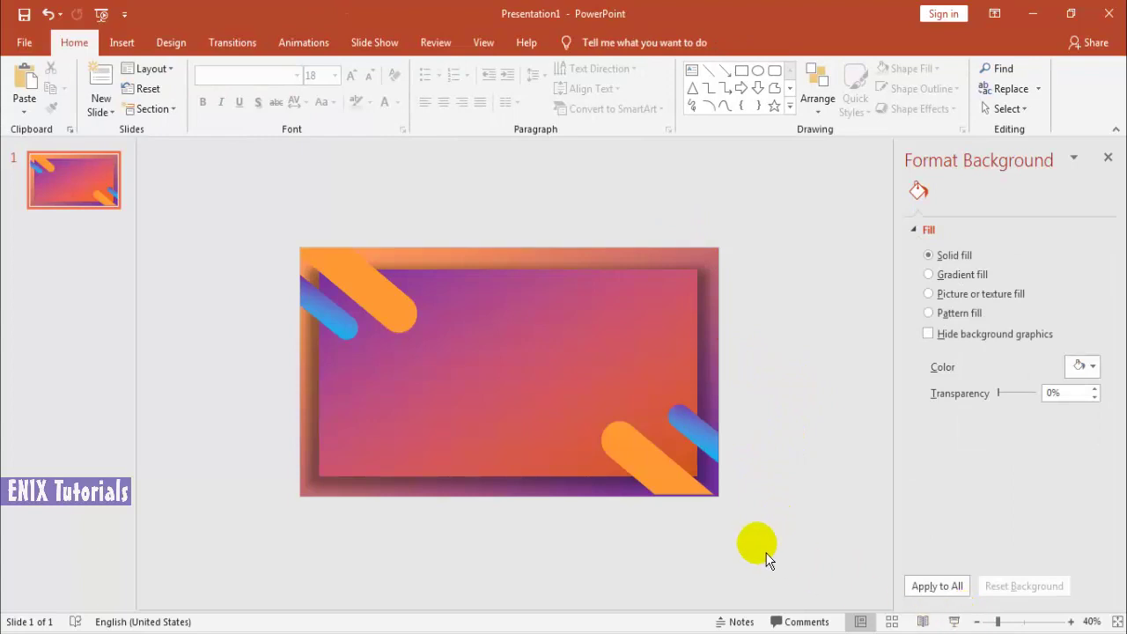
click(692, 484)
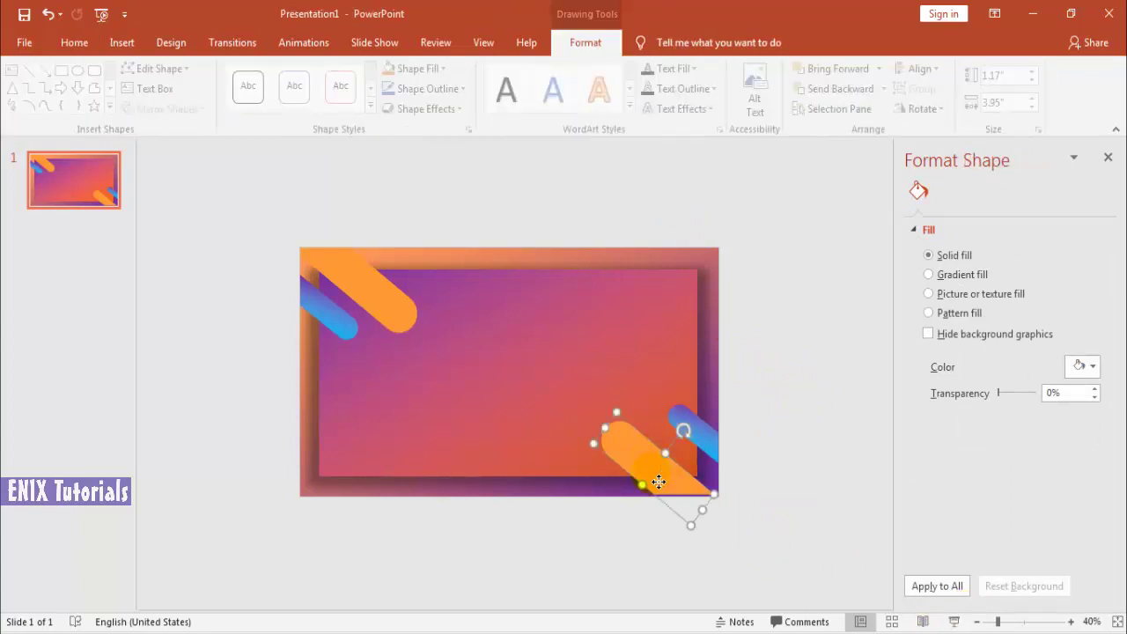
- Add a shadow to all four bars: 57% transparency, 106% size, 29 pt blur, 25 pt distance
shift+click(396, 312)
shift+click(339, 321)
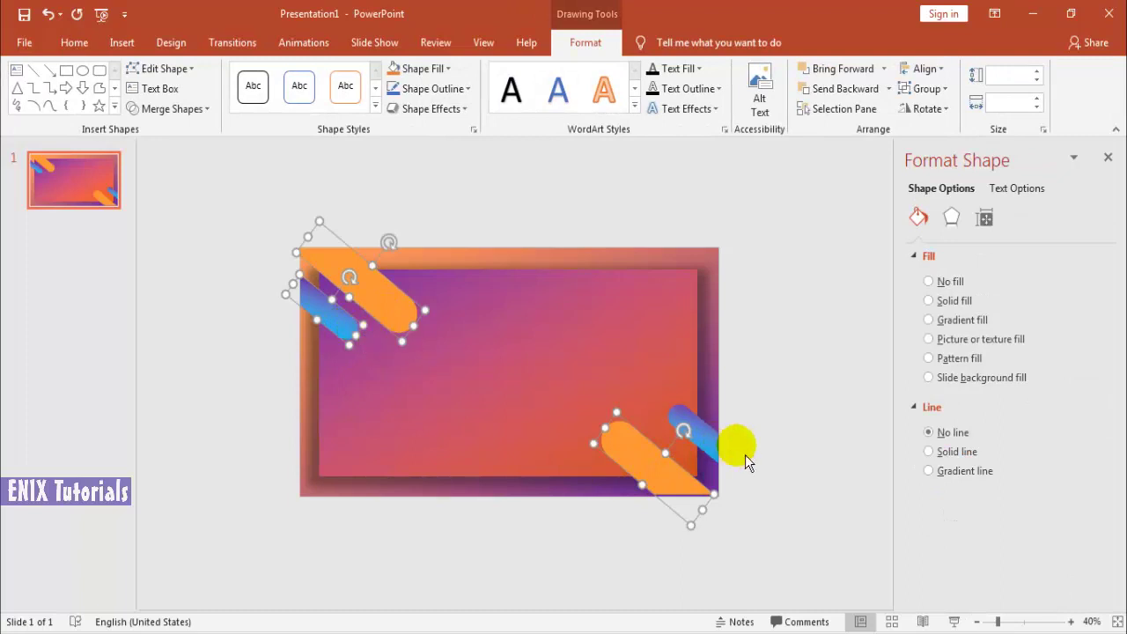
shift+click(711, 442)
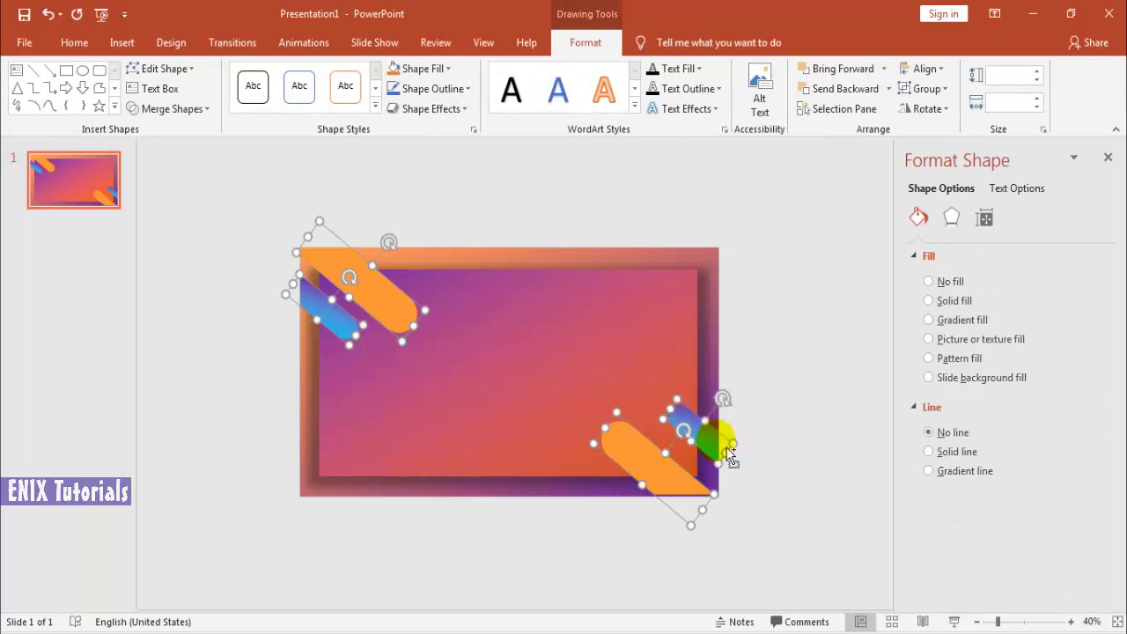
click(960, 224)
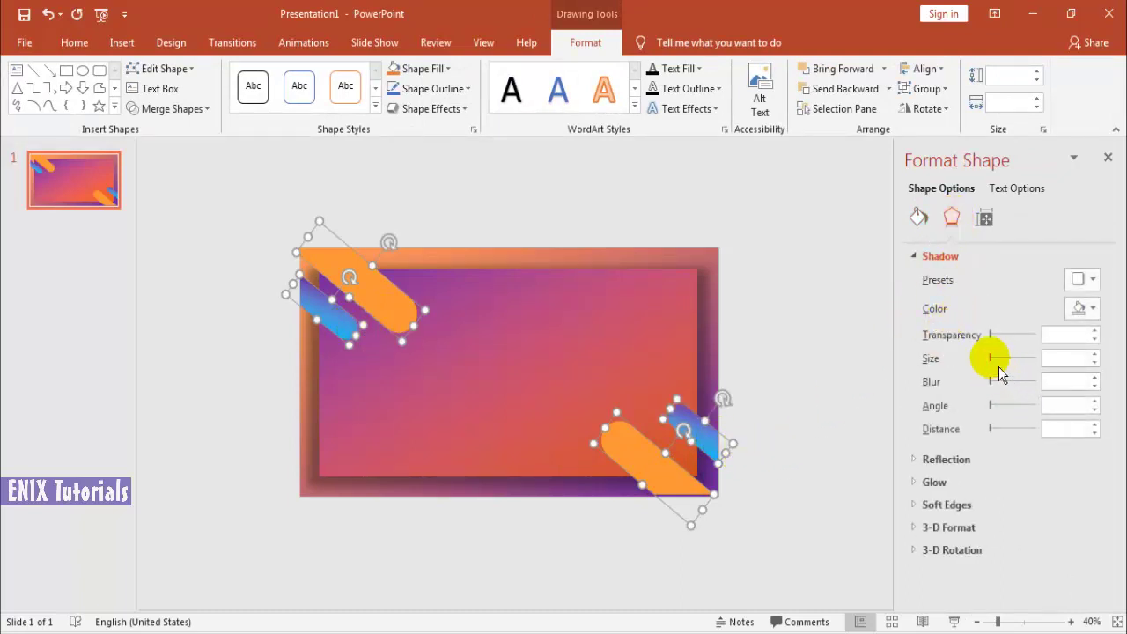
drag(999, 366, 1028, 366)
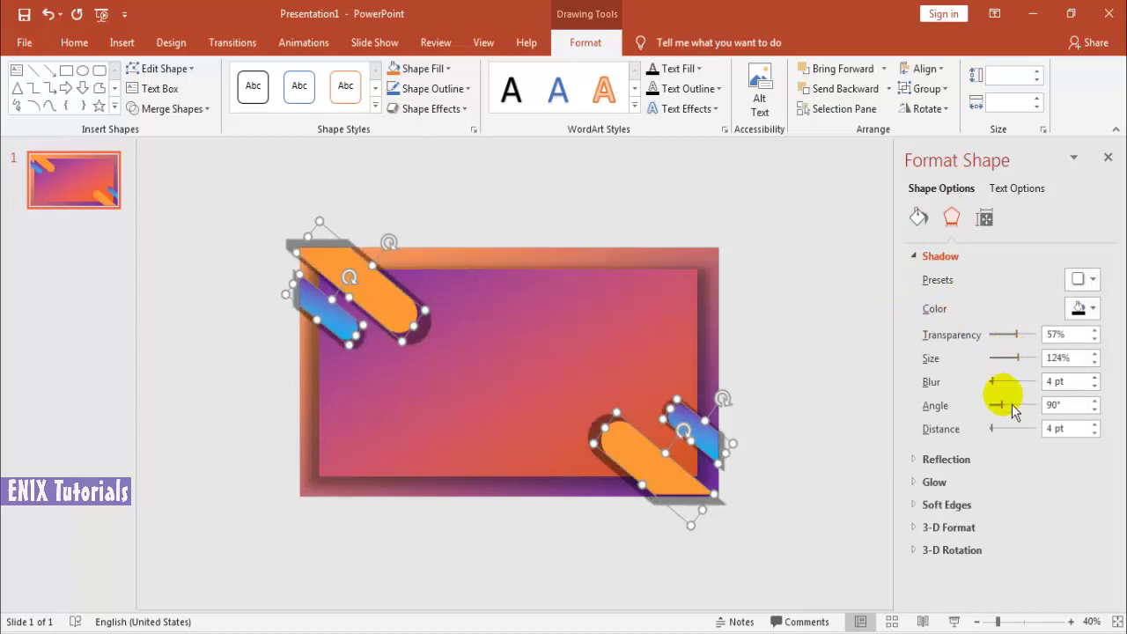
mouse_move(1009, 415)
mouse_down()
mouse_move(983, 434)
mouse_move(1050, 411)
mouse_move(995, 428)
mouse_move(938, 417)
mouse_move(1023, 430)
mouse_move(1007, 437)
mouse_up()
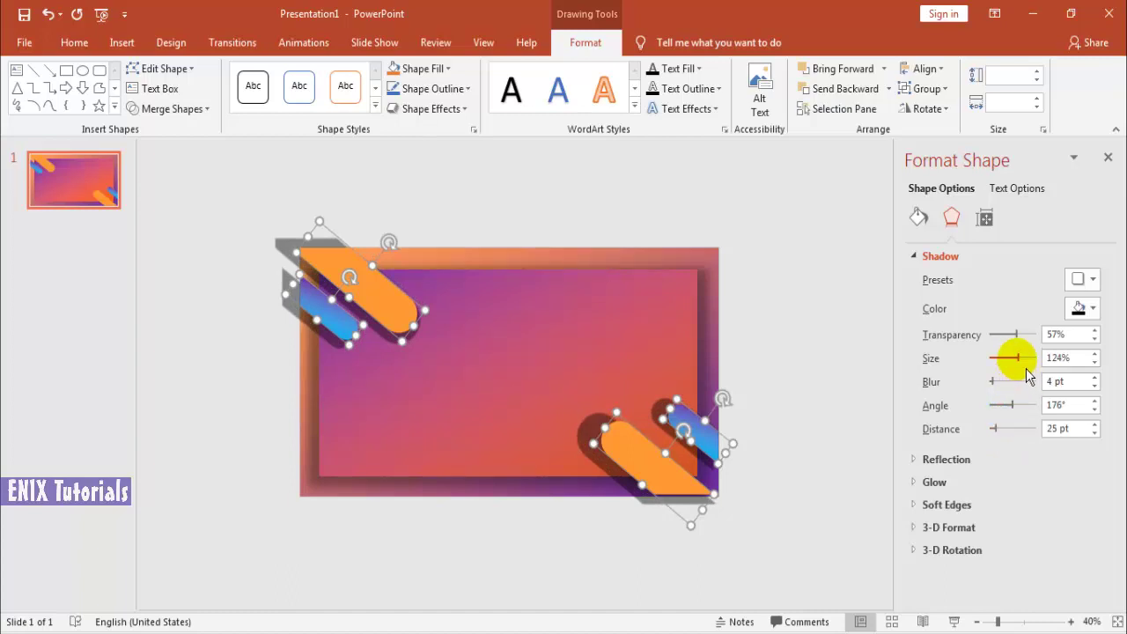
drag(1026, 369, 1021, 366)
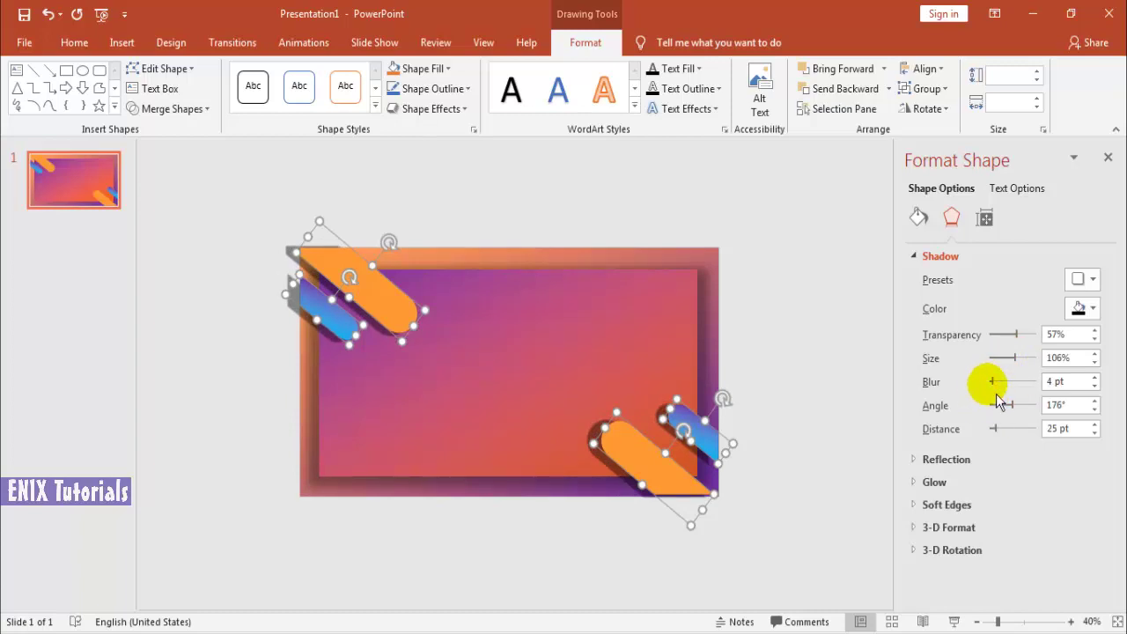
drag(1006, 394, 1013, 397)
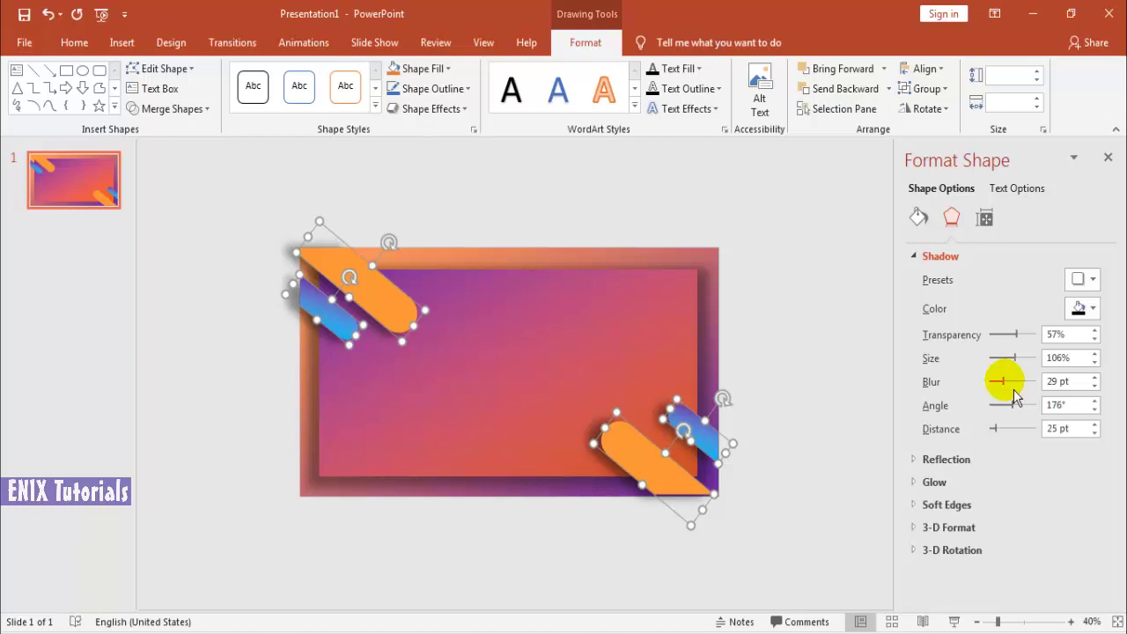
click(845, 382)
- Set the shadow angle of the bottom-right orange and blue bars to 336°
click(672, 469)
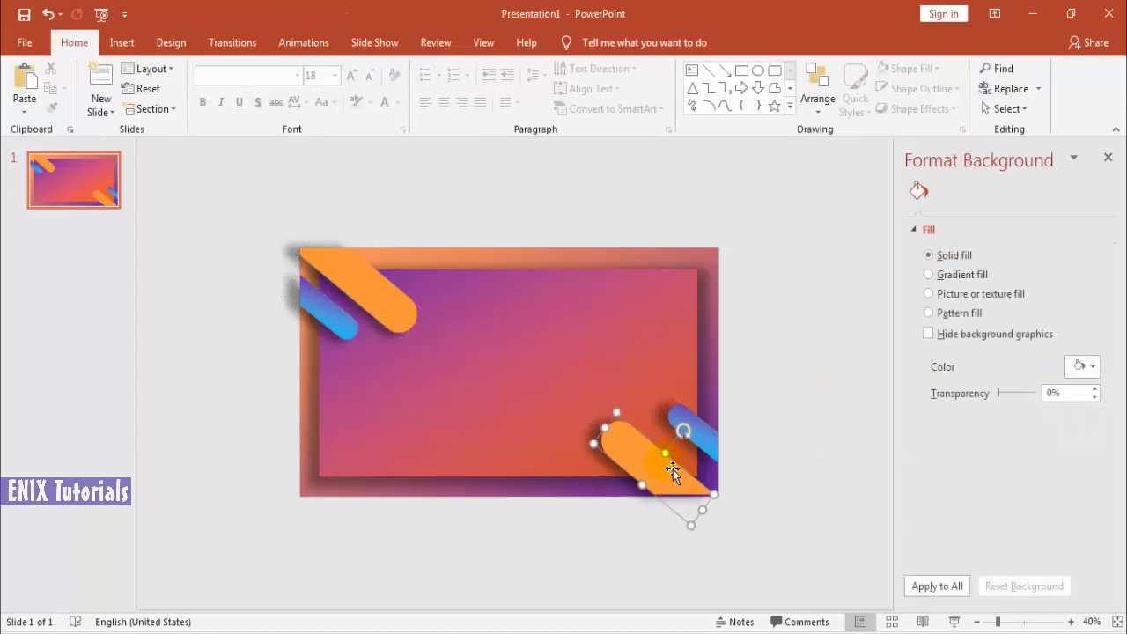
shift+click(717, 451)
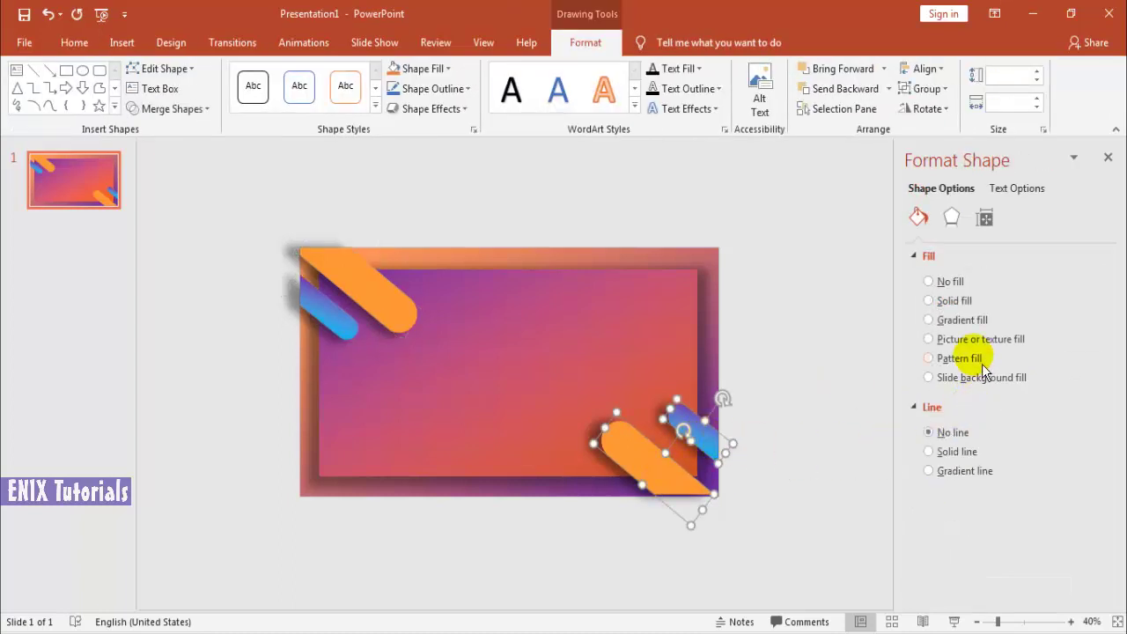
click(951, 216)
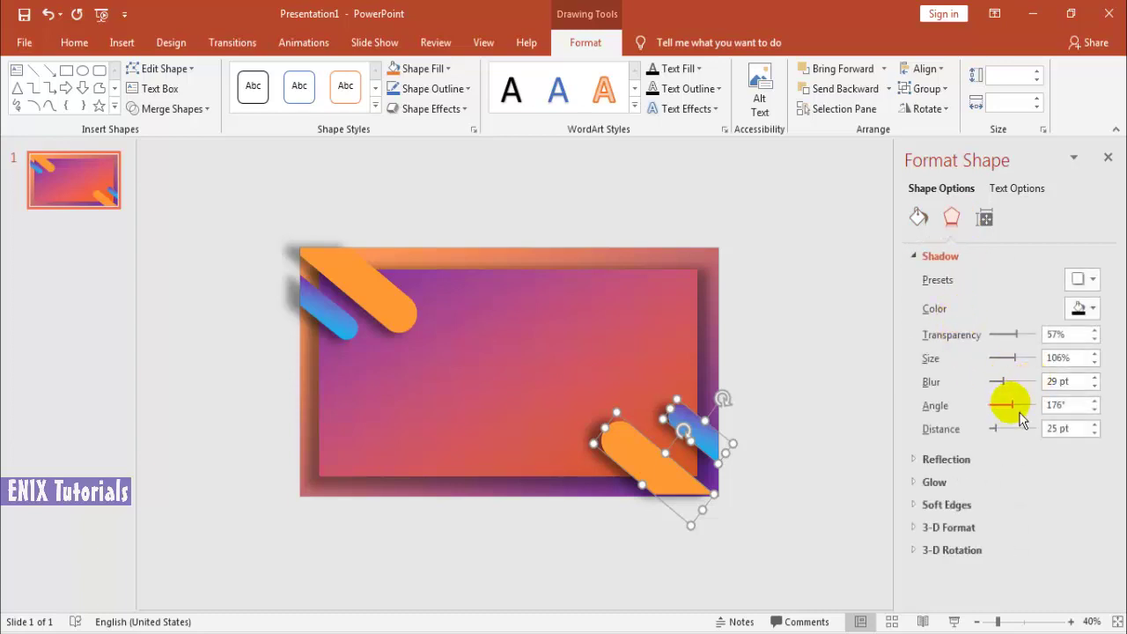
drag(1022, 412, 999, 417)
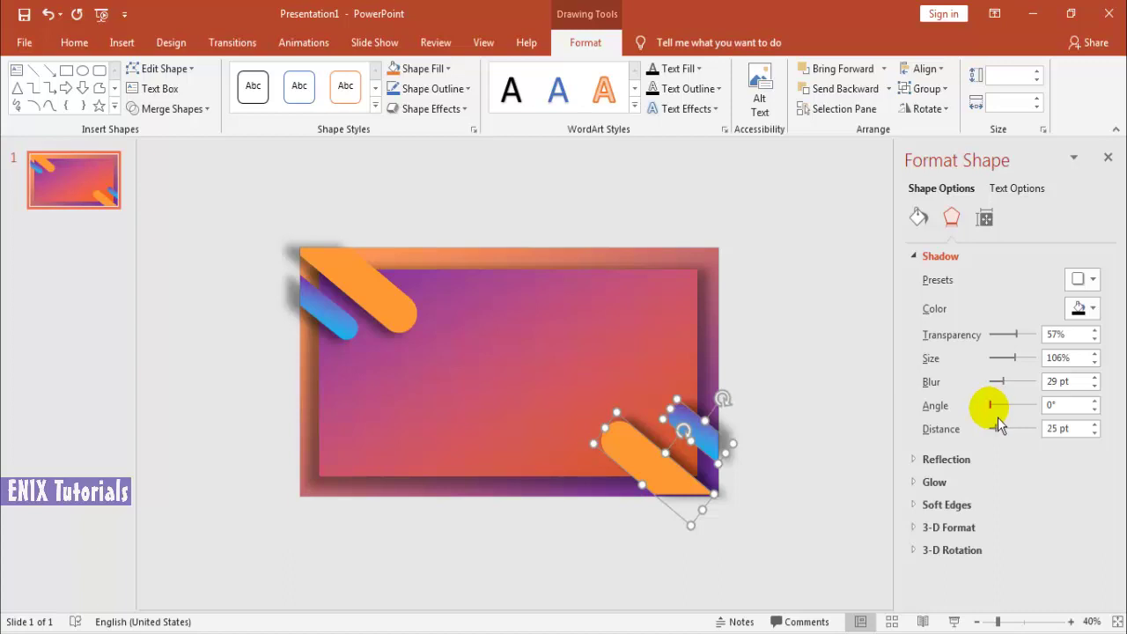
drag(997, 417, 1041, 427)
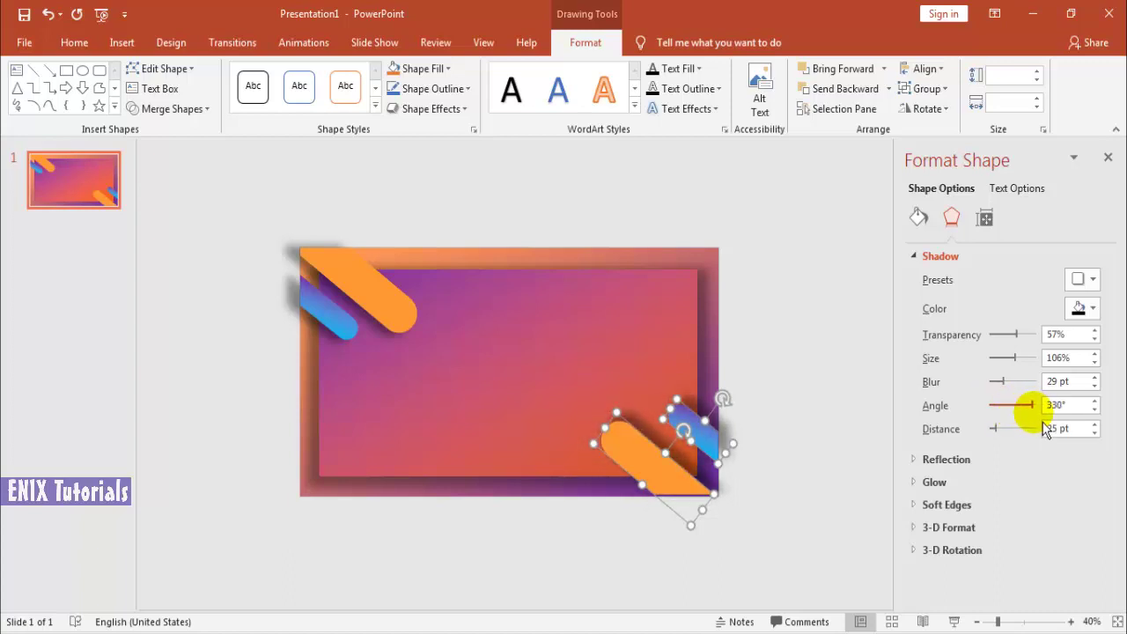
click(836, 392)
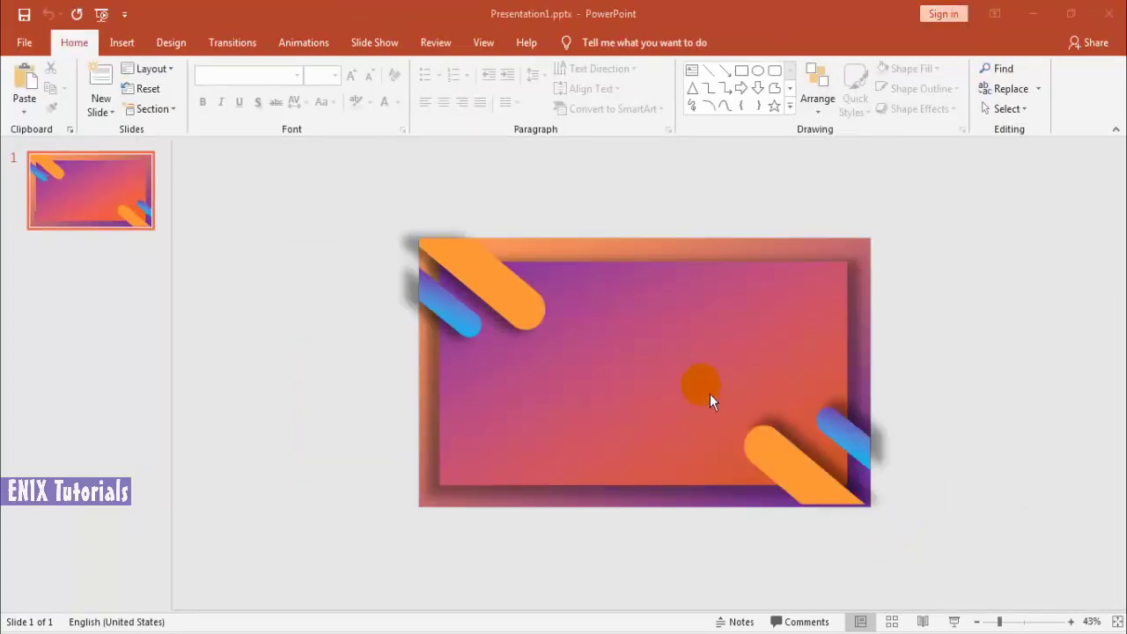
- Zoom the slide view in to 80% and show the Insert ribbon
click(1070, 622)
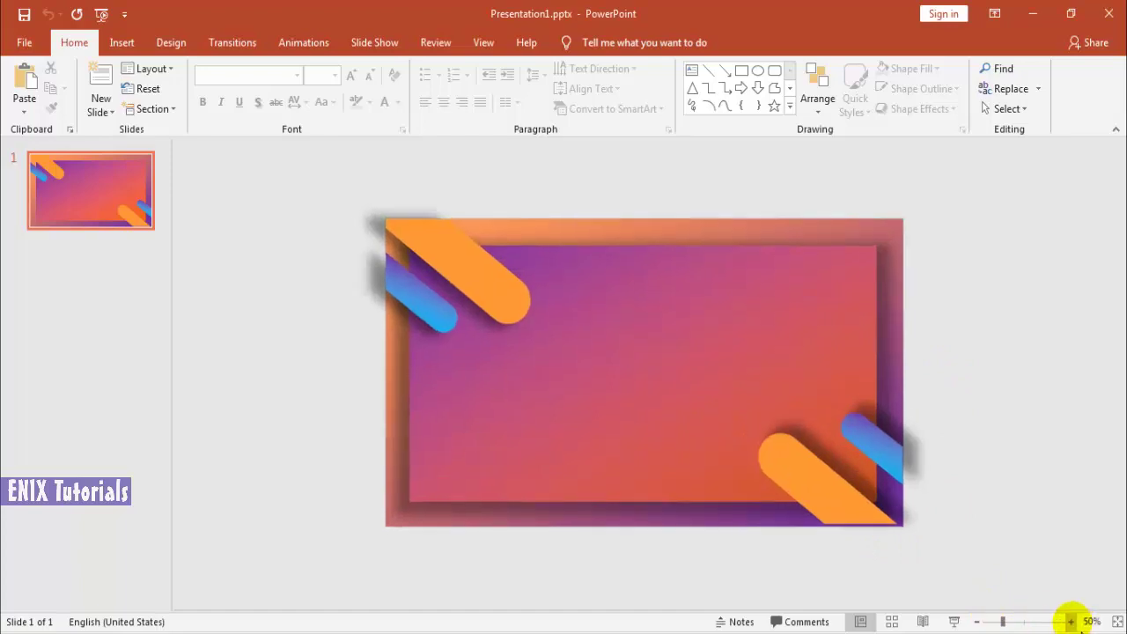
click(1071, 621)
click(1070, 622)
click(1071, 621)
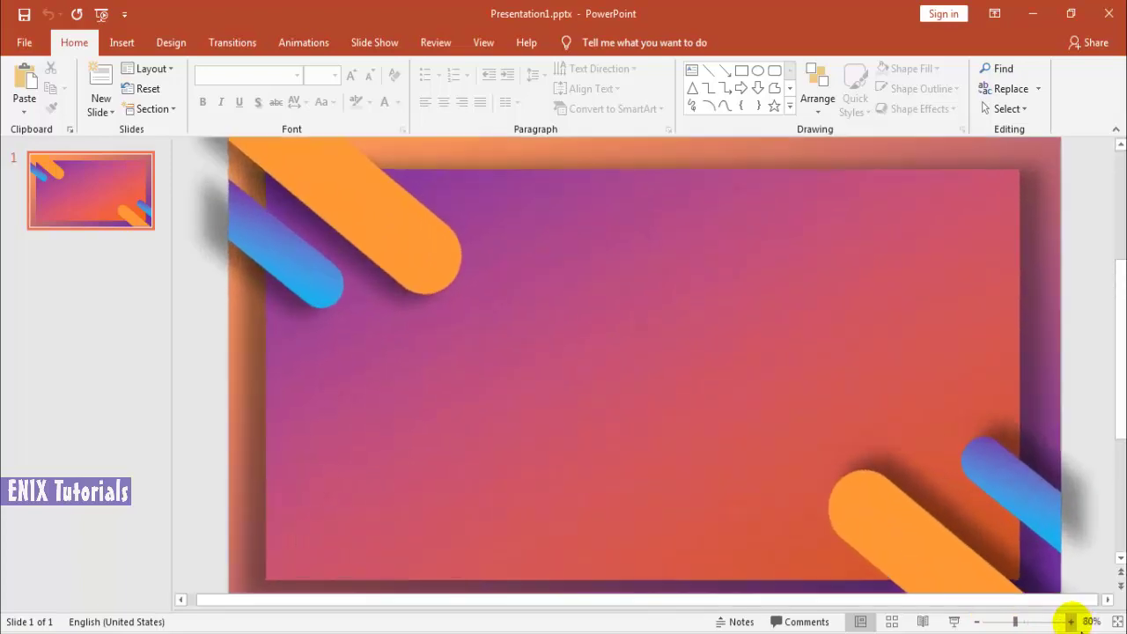
click(128, 46)
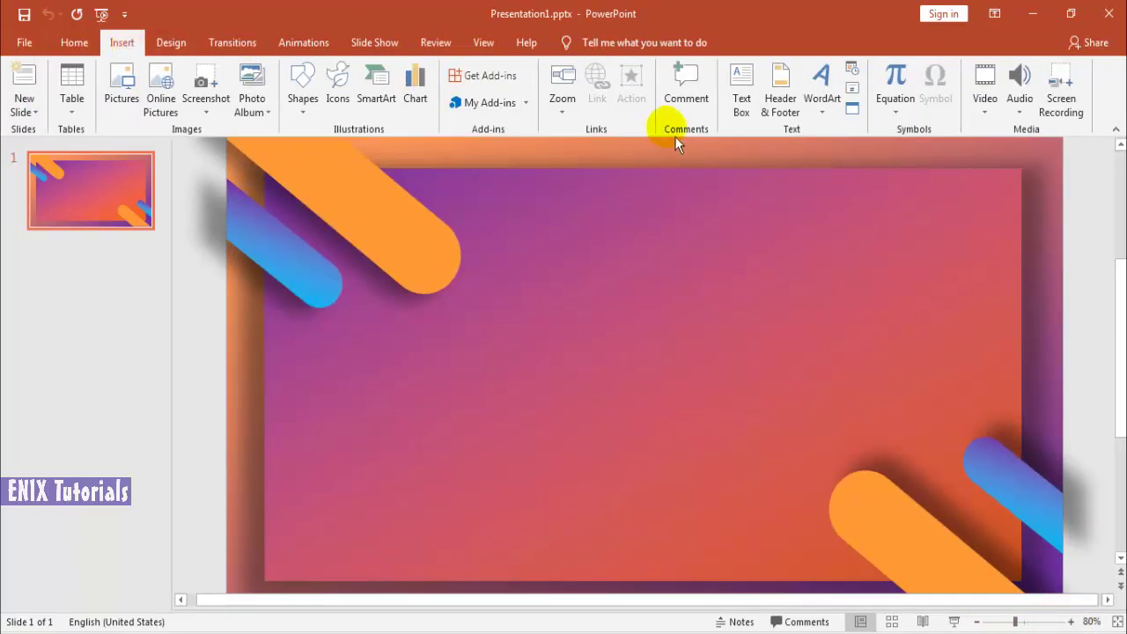
- Add a text box reading 'ENIX TUTORIAL' in 44 pt Lemon/Milk font
click(742, 90)
drag(513, 271, 801, 403)
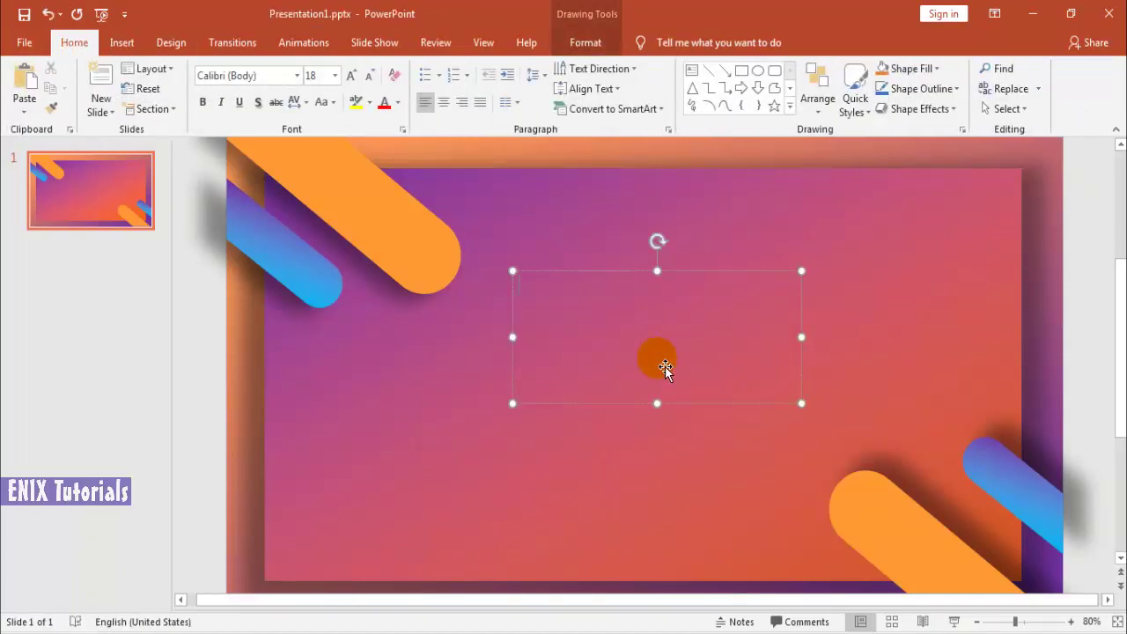
click(260, 78)
text(Lemon/Milk)
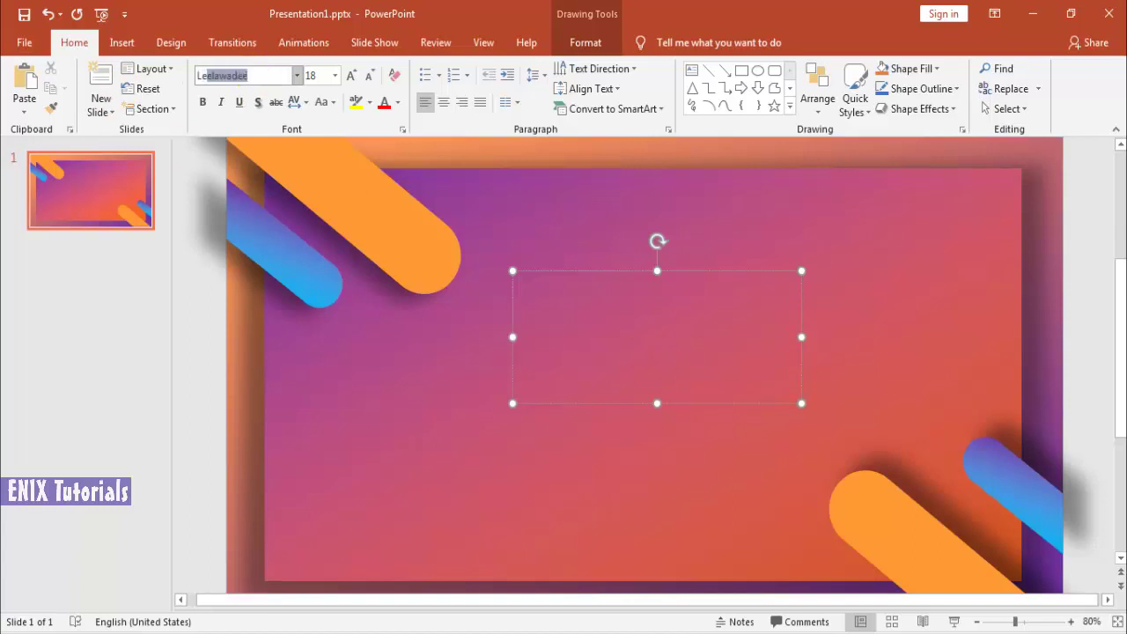
key(Return)
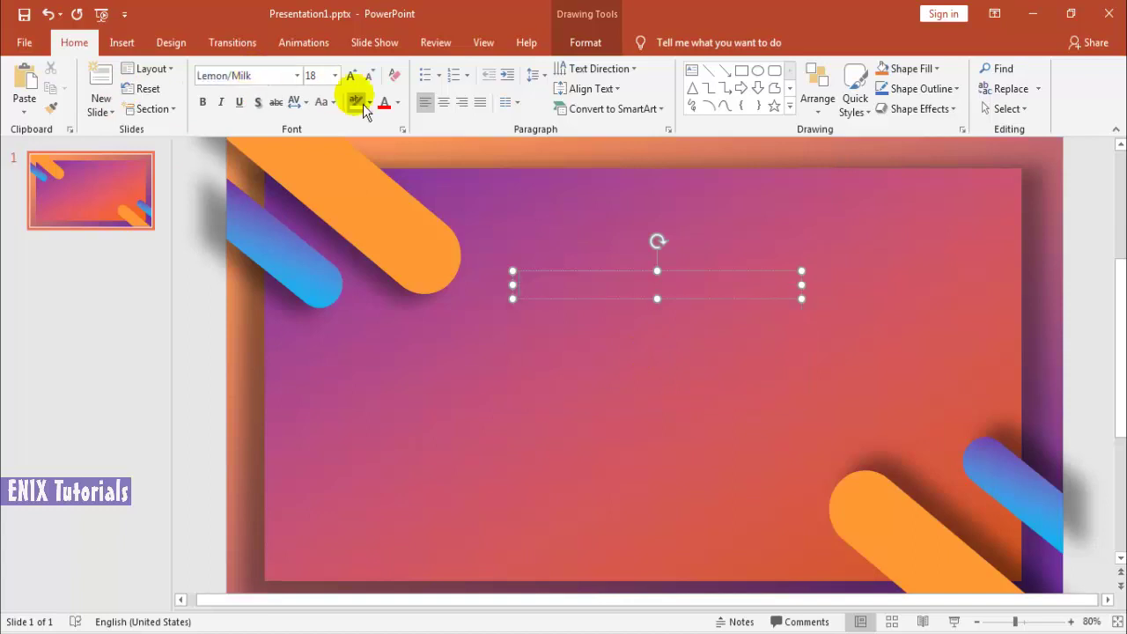
click(543, 292)
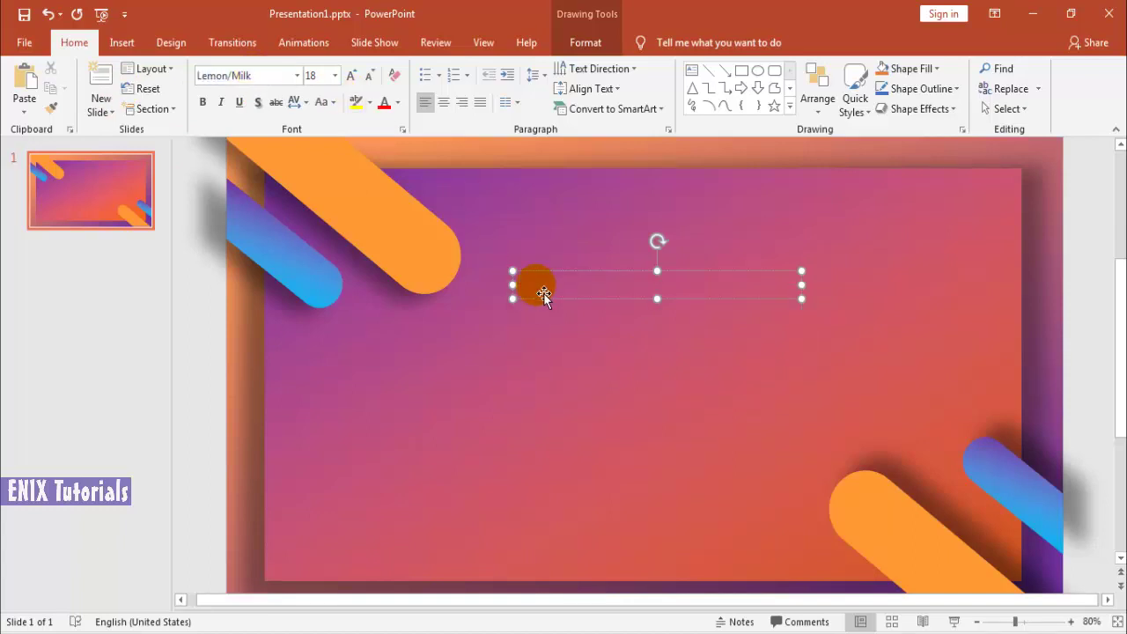
click(335, 76)
click(331, 349)
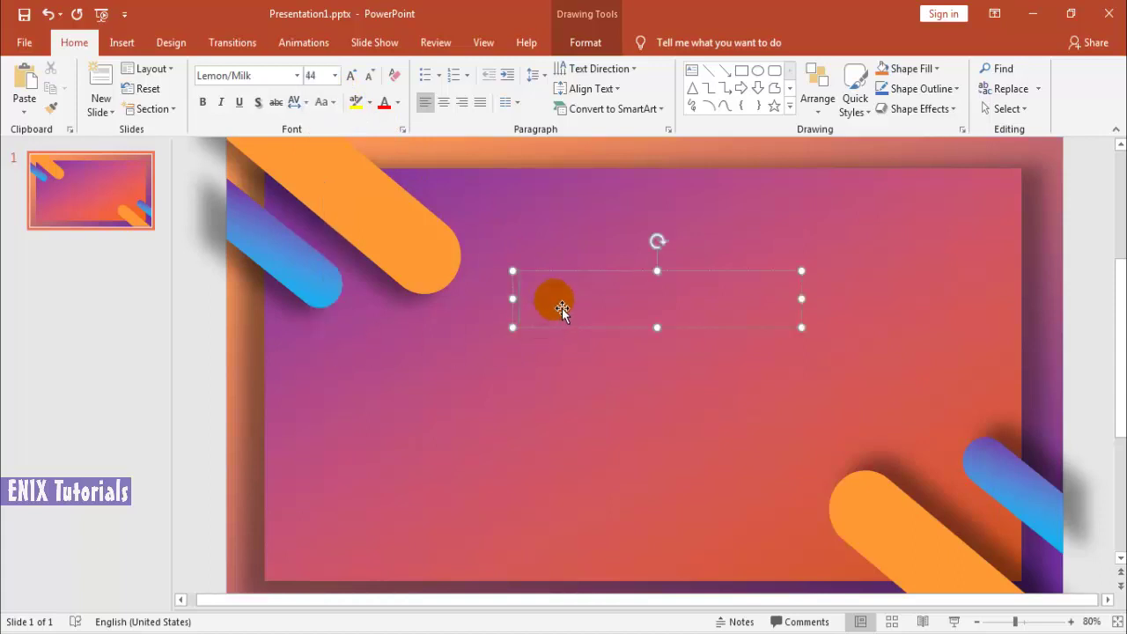
text(ENIX )
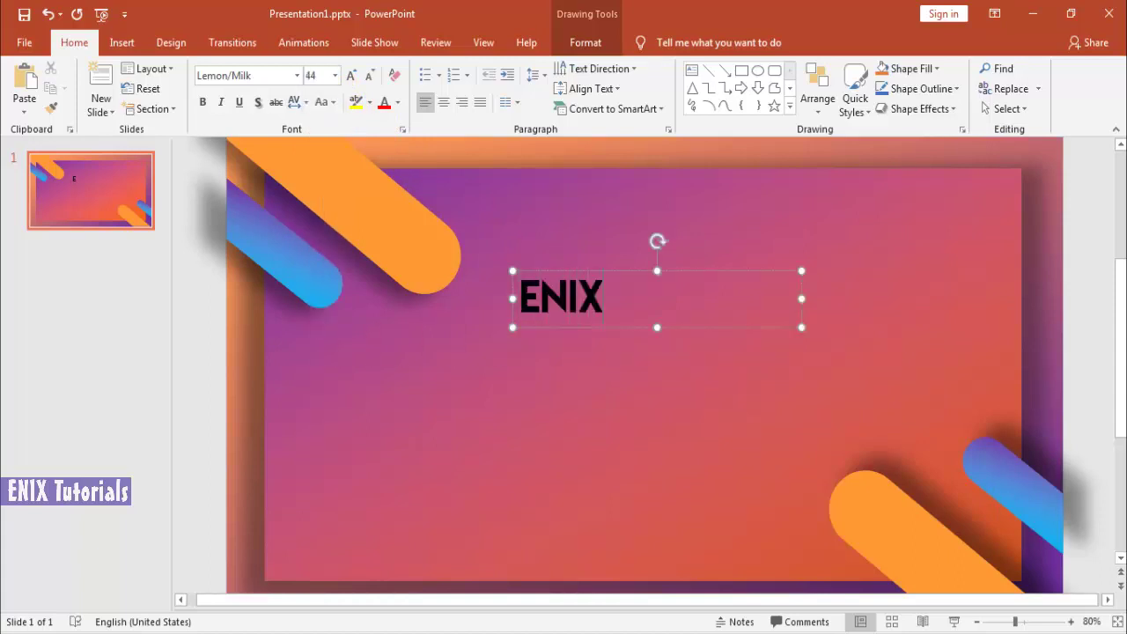
text(TUTORIAL)
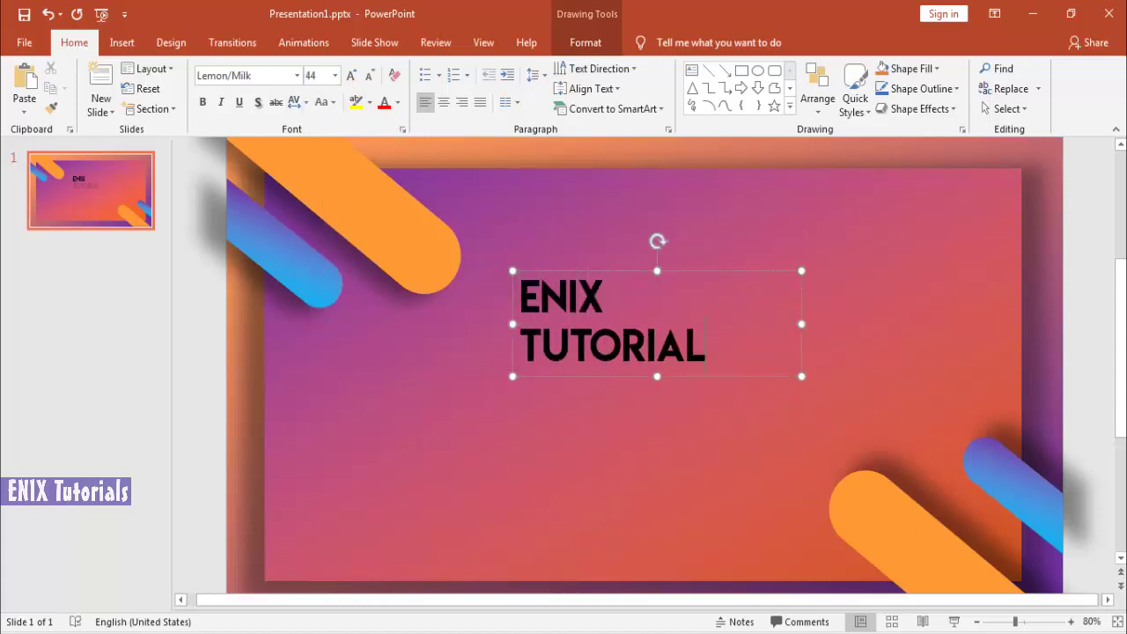
- Widen the title box to fit one line and make the ENIX TUTORIAL text white
drag(801, 323, 871, 323)
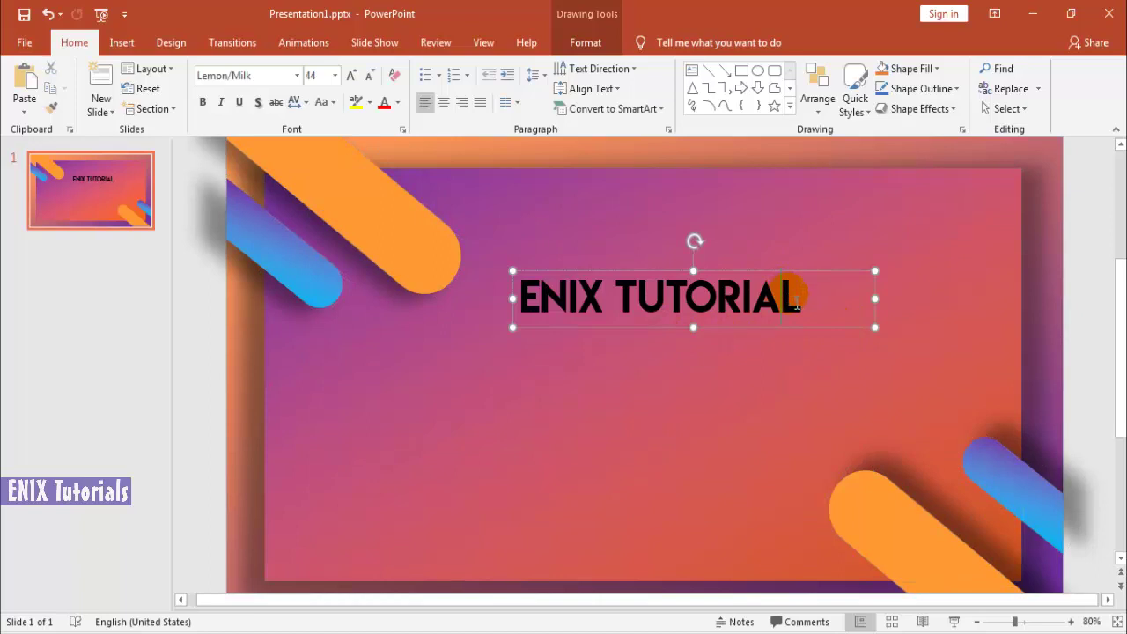
drag(791, 299, 666, 300)
click(788, 302)
drag(803, 300, 525, 298)
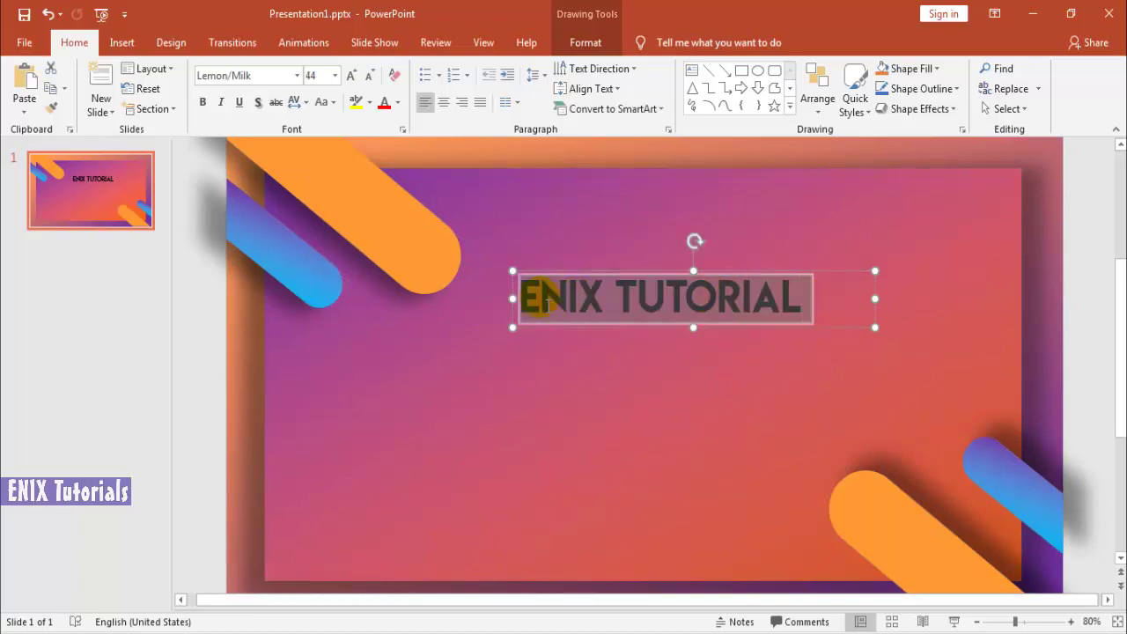
click(398, 102)
click(387, 144)
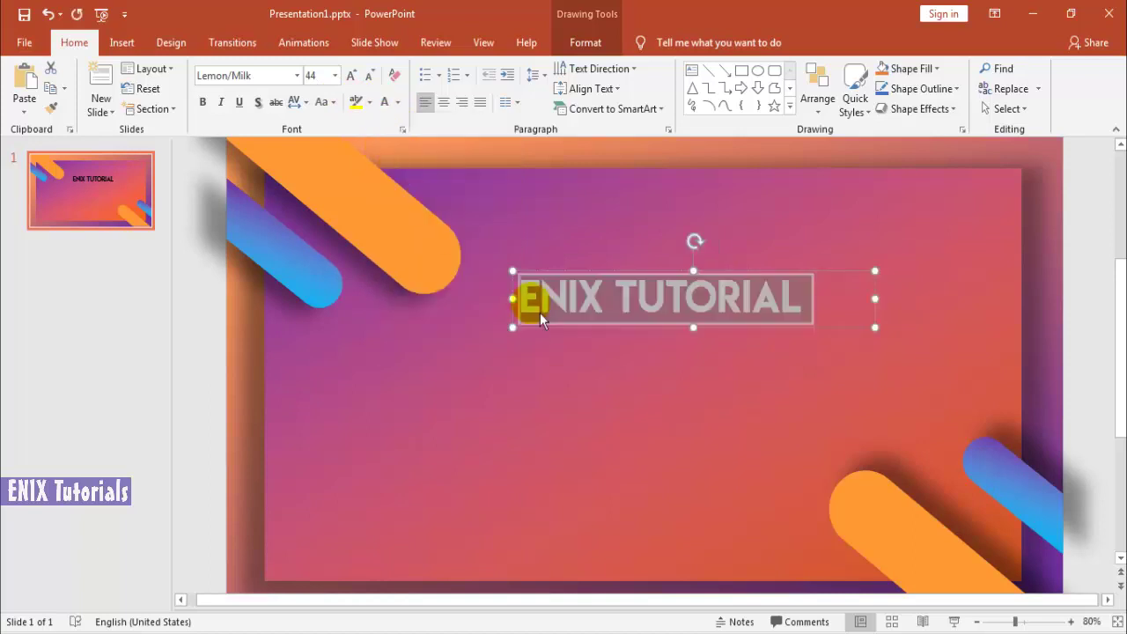
- Move the title box slightly higher on the slide
click(590, 362)
mouse_move(587, 315)
mouse_down()
mouse_move(607, 330)
mouse_move(614, 317)
mouse_up()
click(611, 352)
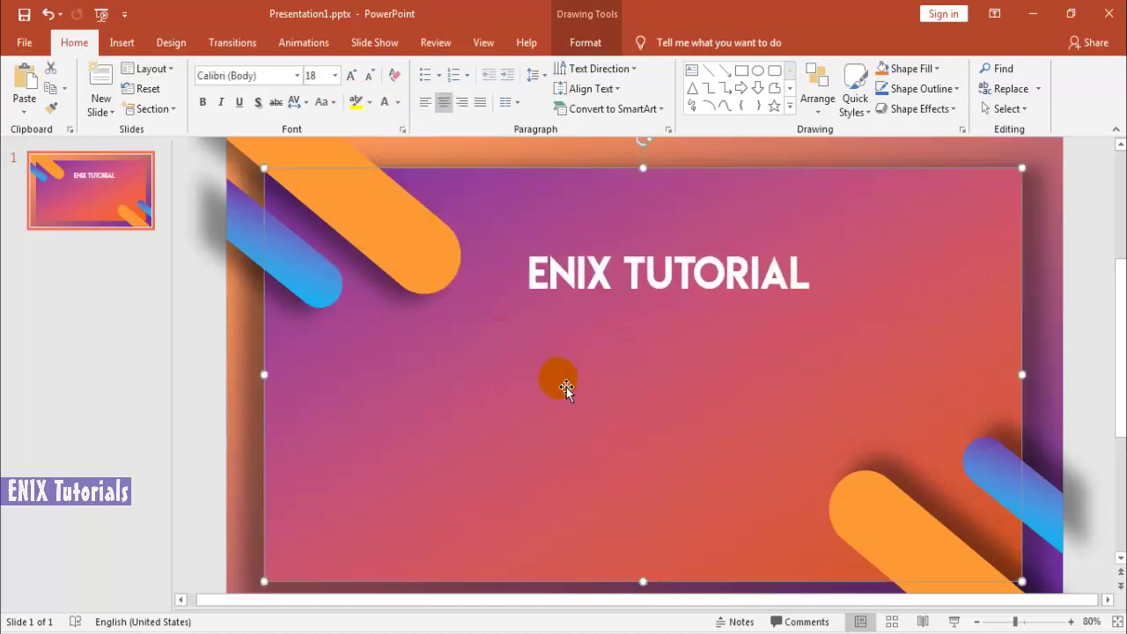
click(209, 421)
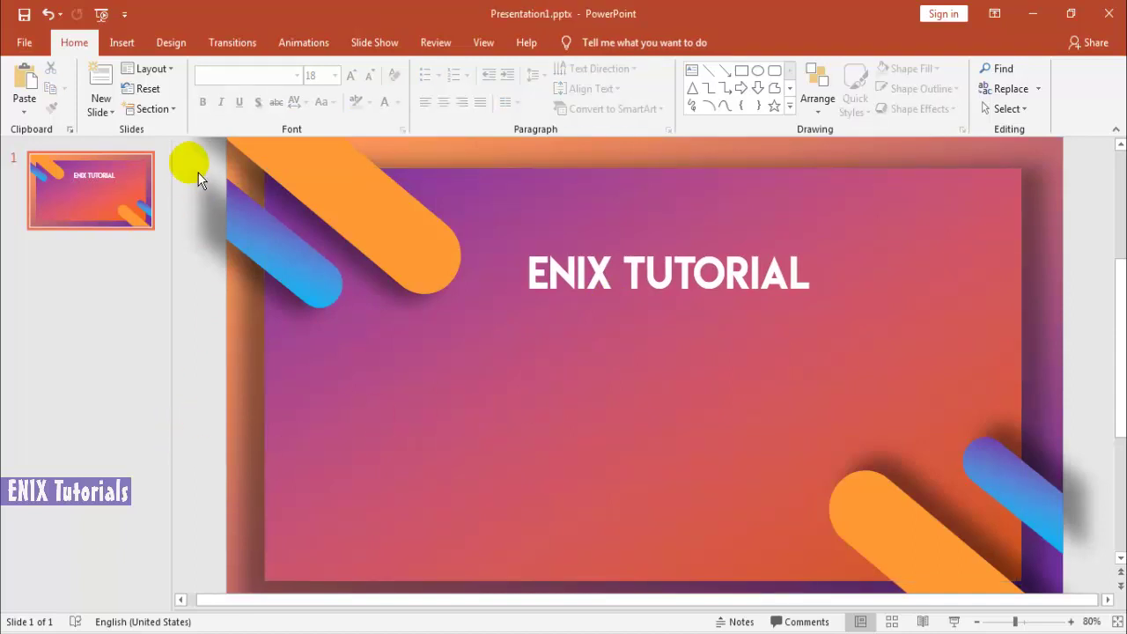
- Draw a text box below the title and type the subtitle 'Input text here'
click(132, 49)
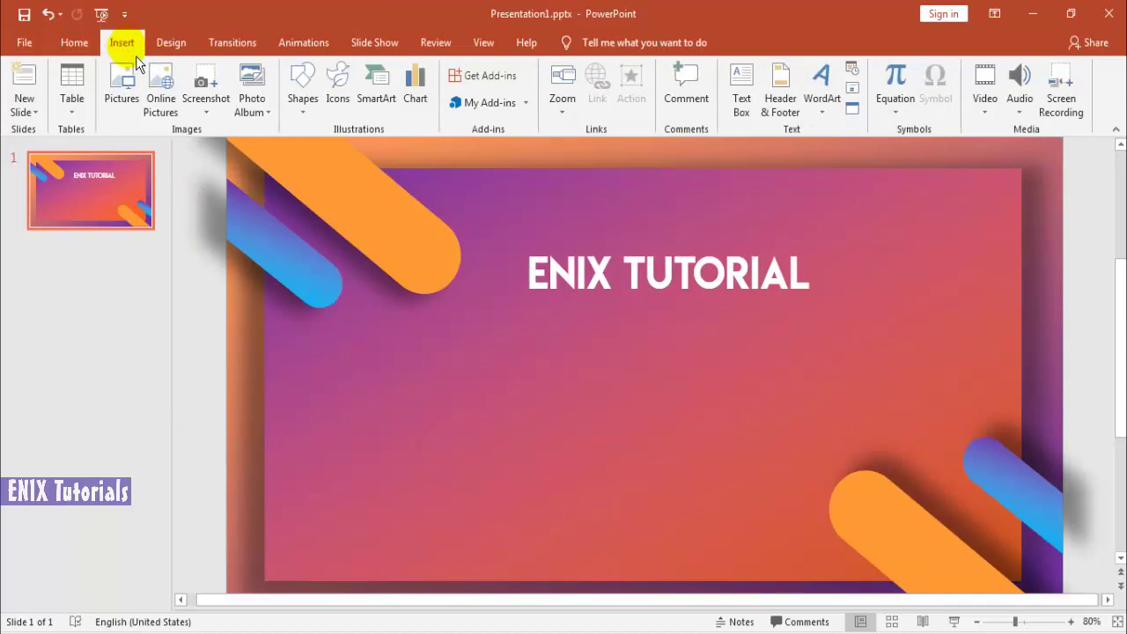
click(303, 104)
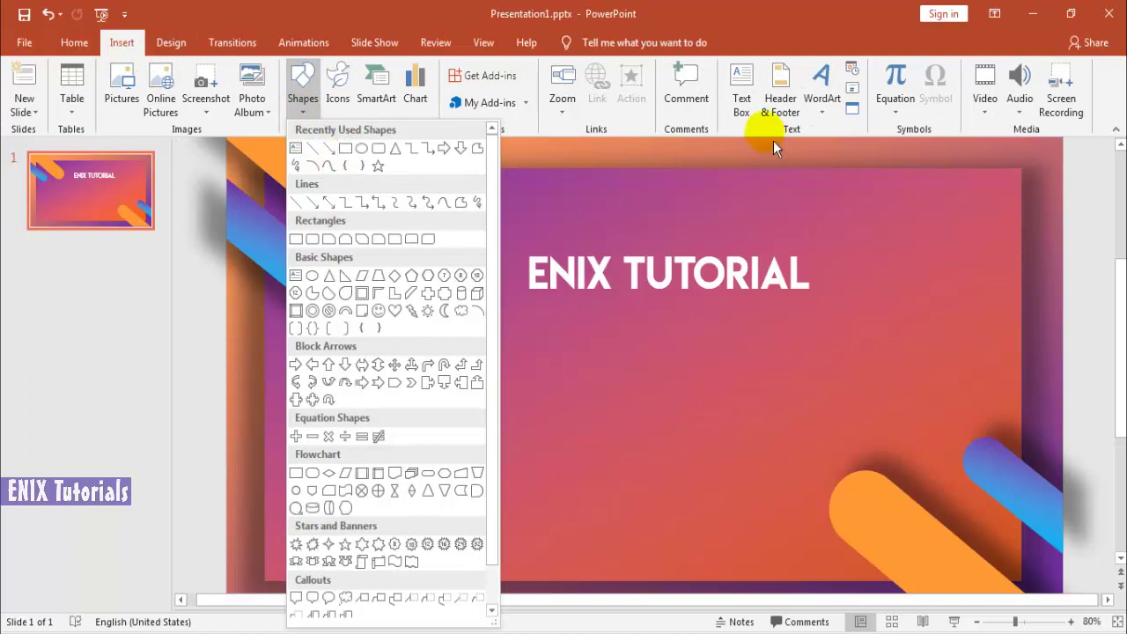
click(742, 98)
drag(520, 330, 831, 428)
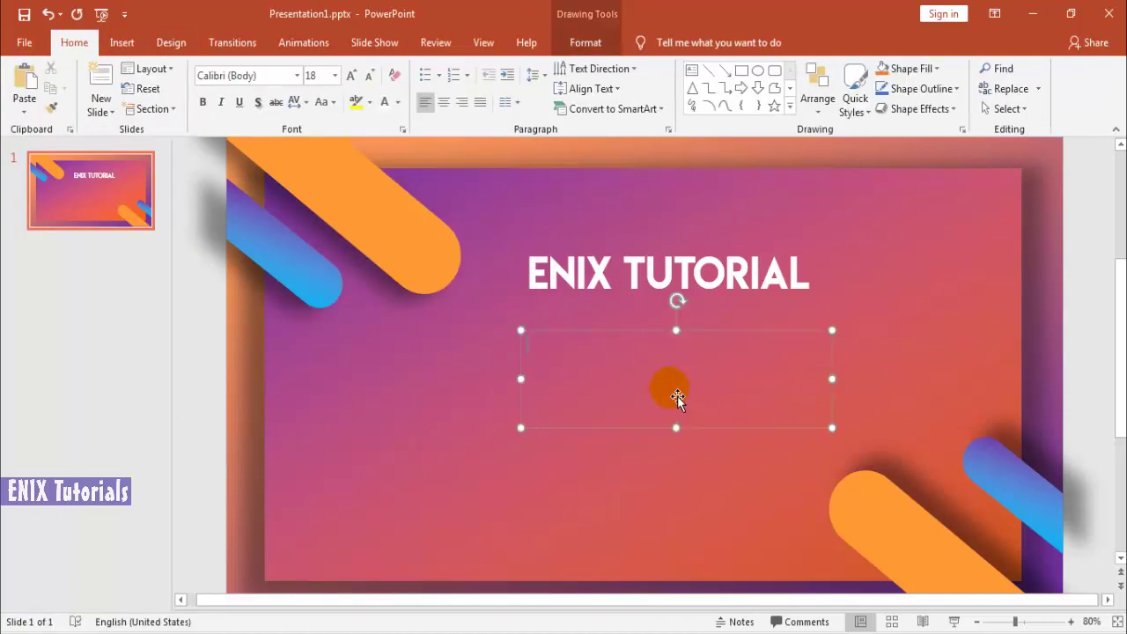
text(Input text here)
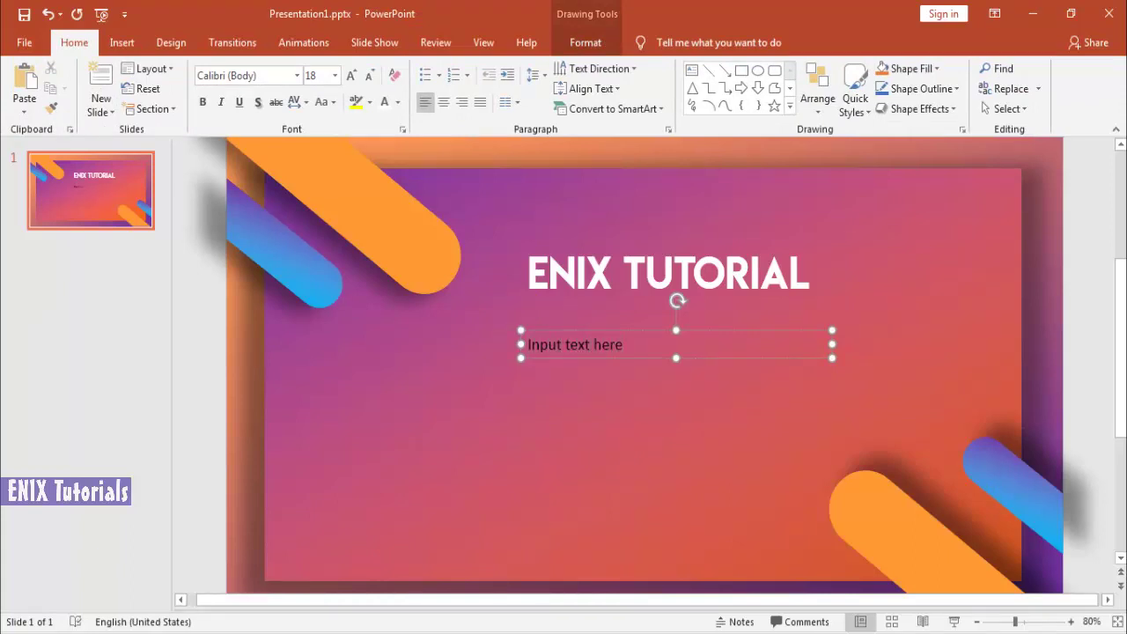
- Move the subtitle box directly beneath the ENIX TUTORIAL title
key(ctrl+a)
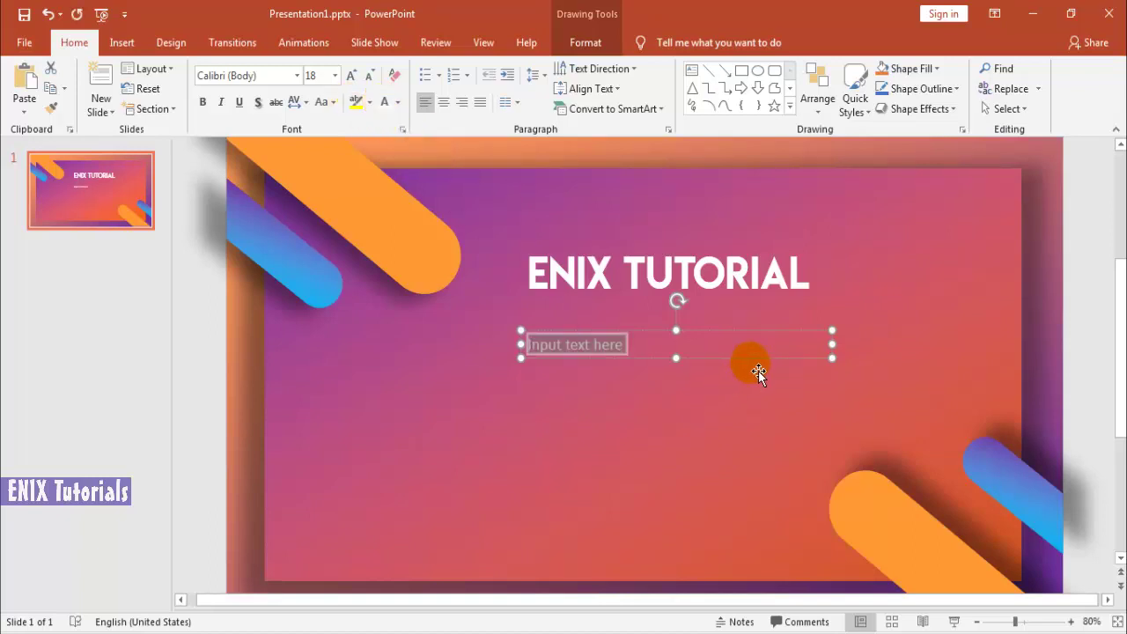
click(758, 370)
click(773, 368)
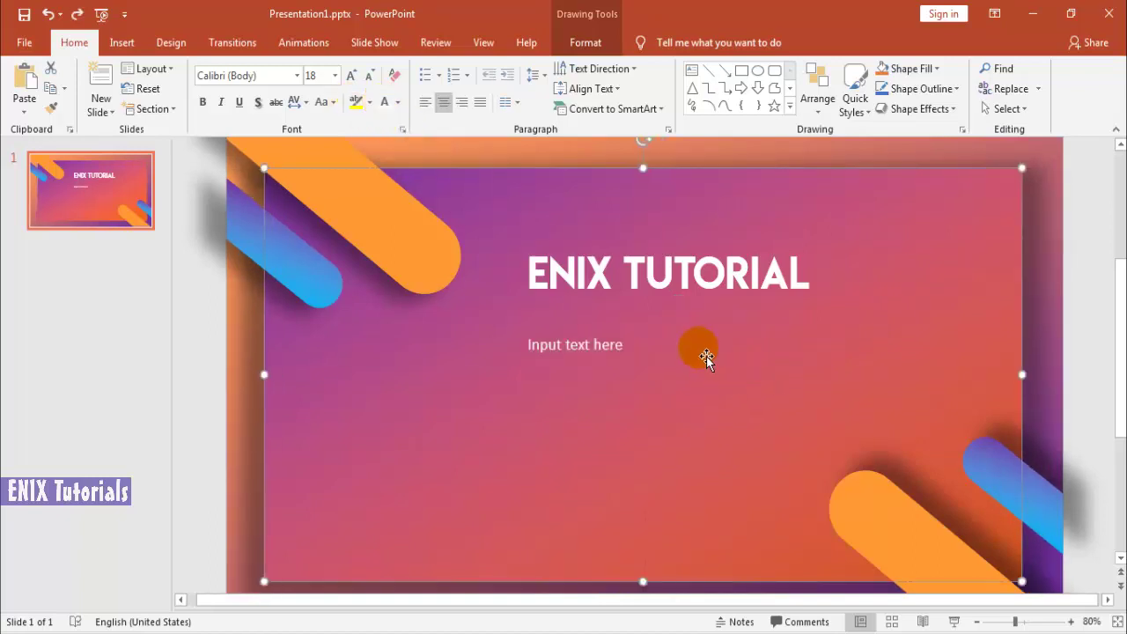
click(632, 356)
mouse_move(650, 342)
mouse_down()
mouse_move(656, 326)
mouse_move(633, 341)
mouse_move(510, 341)
mouse_up()
- Set the subtitle text to font size 20
click(630, 341)
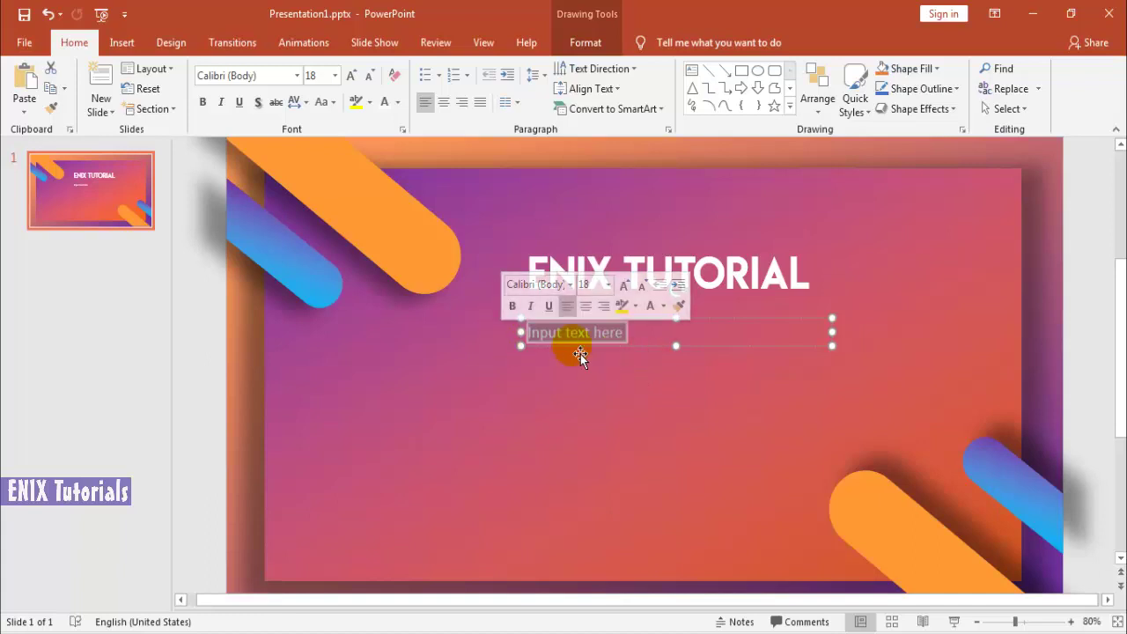
click(334, 76)
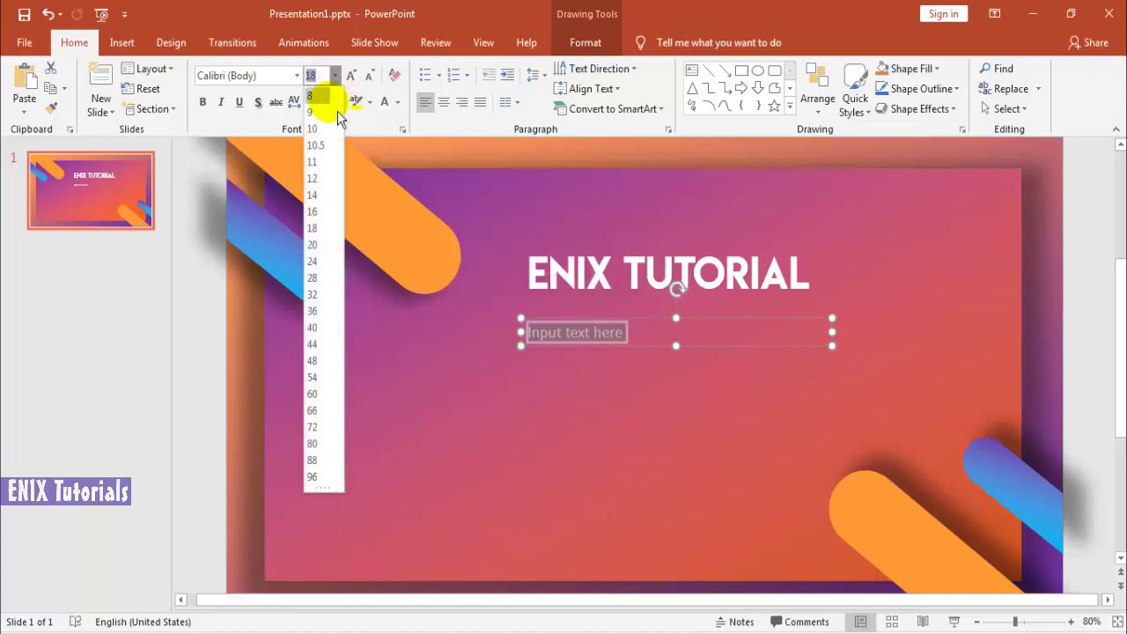
click(322, 247)
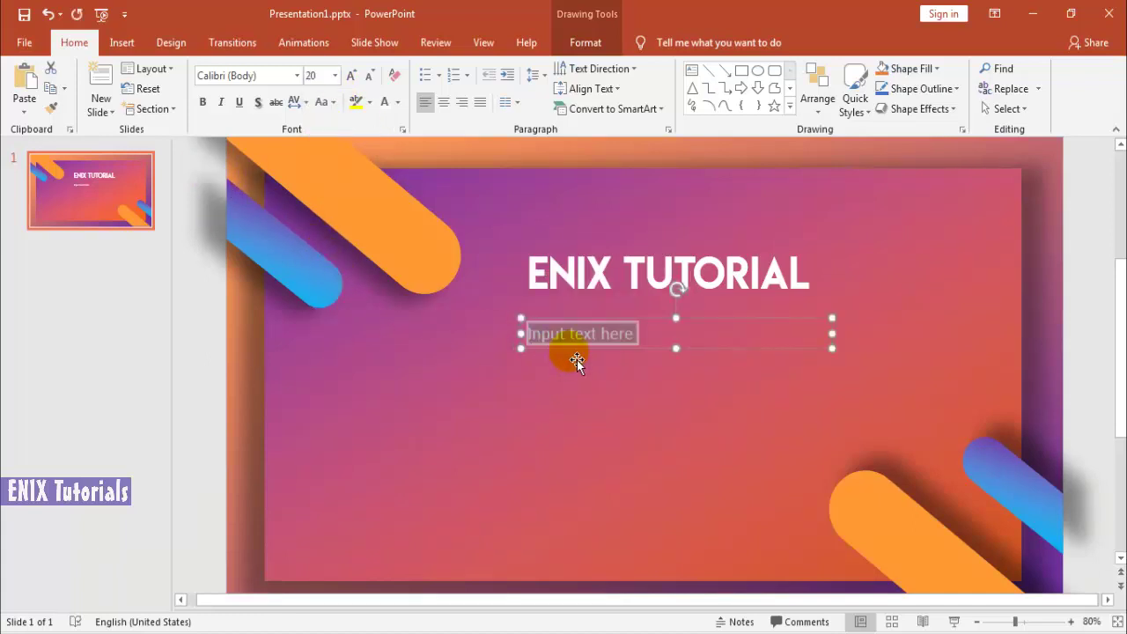
click(660, 403)
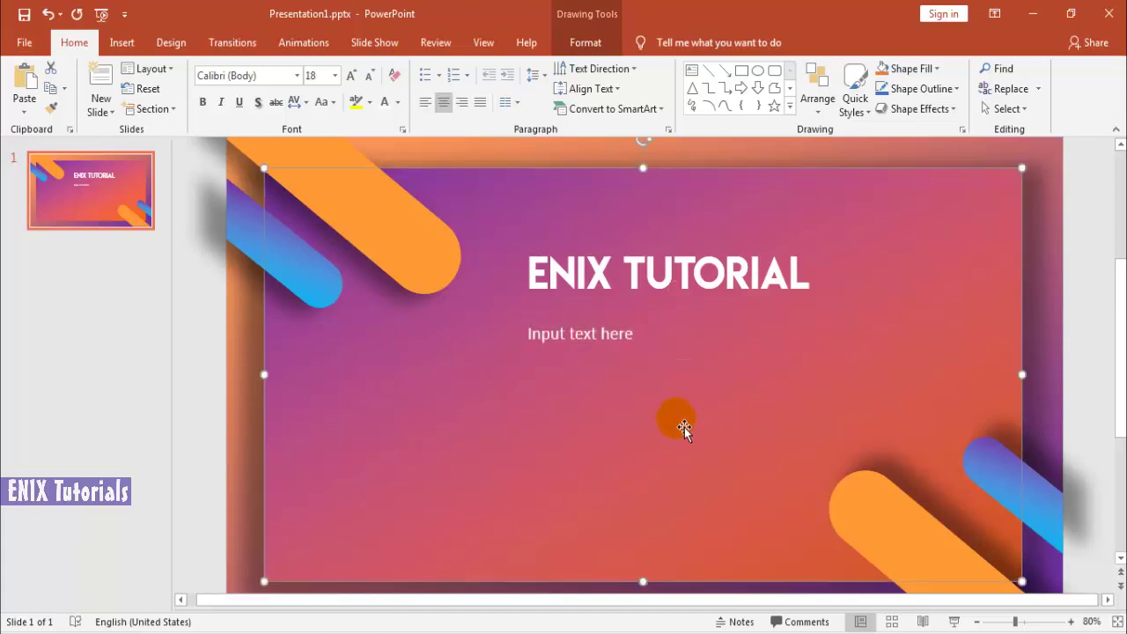
click(195, 338)
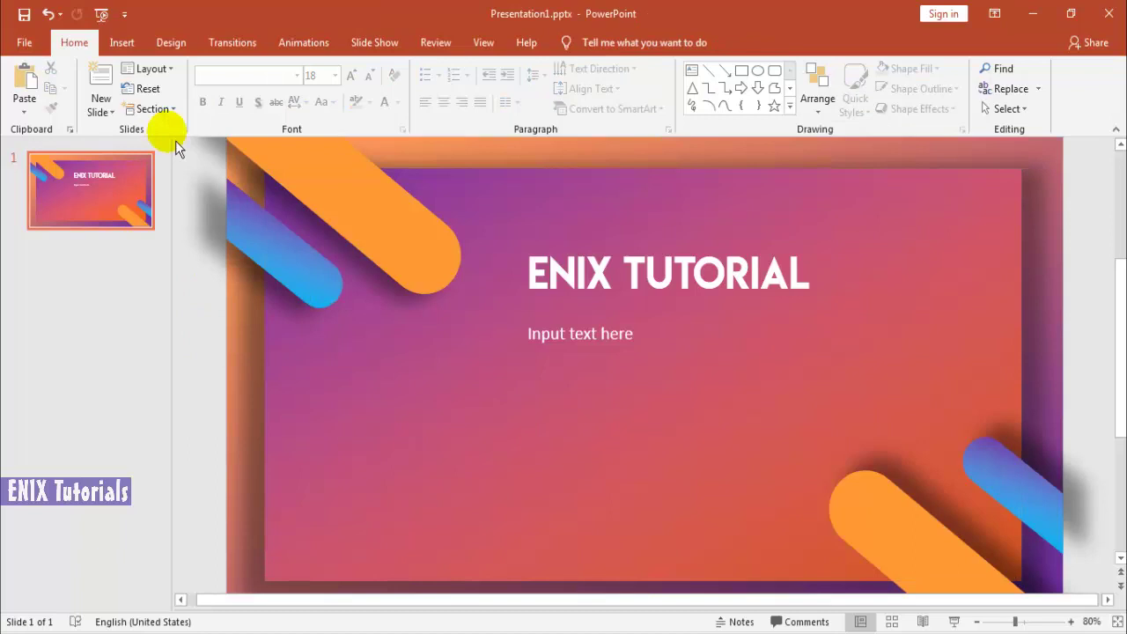
- Draw a small rounded, tilted bar under the subtitle as a slash
click(136, 48)
click(302, 93)
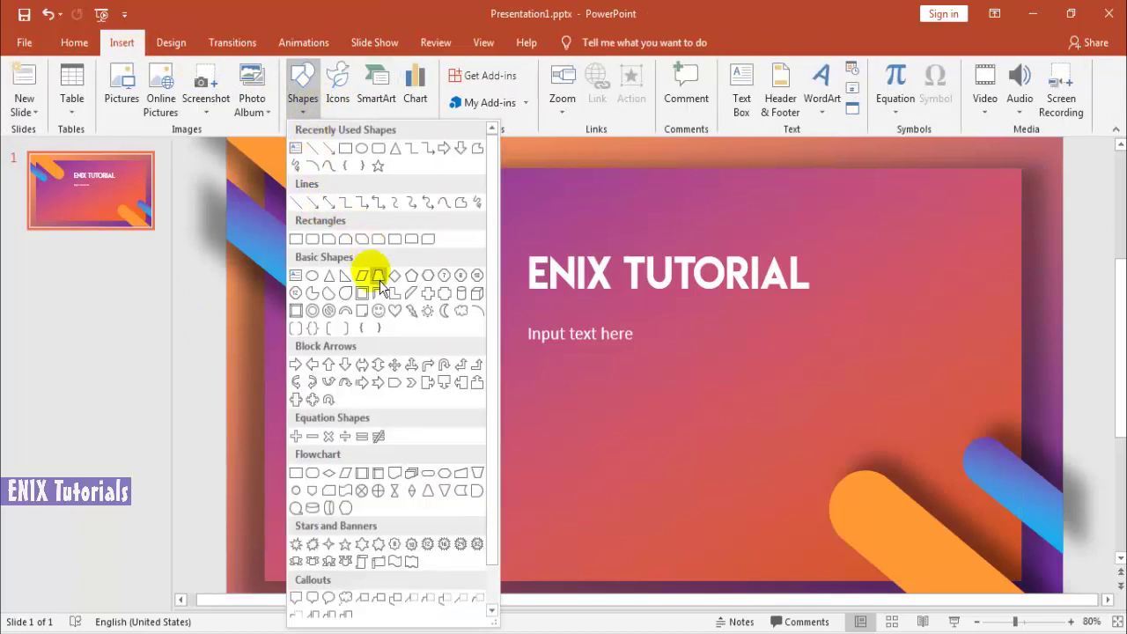
click(324, 248)
mouse_move(499, 364)
mouse_down()
mouse_move(595, 398)
mouse_move(657, 390)
mouse_move(644, 395)
mouse_up()
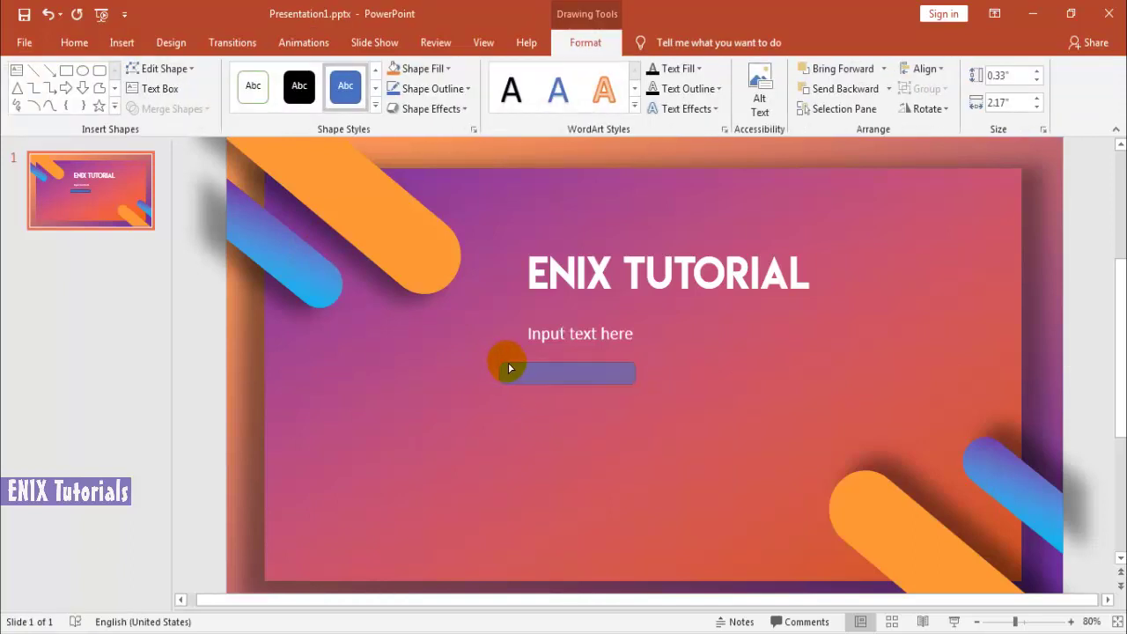
mouse_move(507, 367)
mouse_down()
mouse_move(605, 396)
mouse_move(607, 430)
mouse_up()
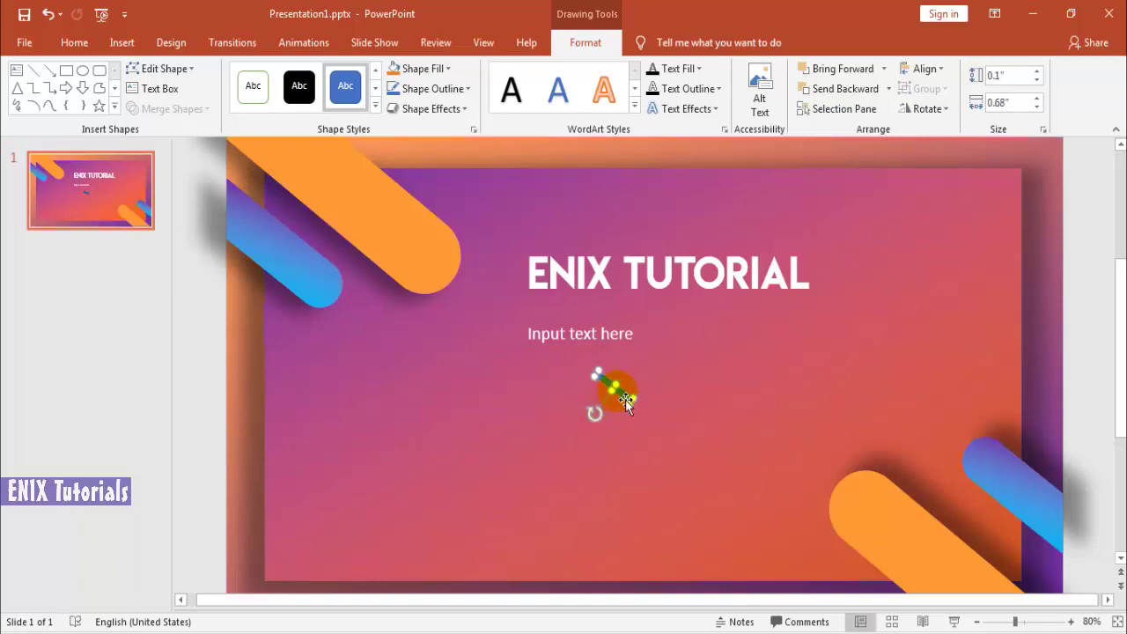
drag(624, 399, 596, 400)
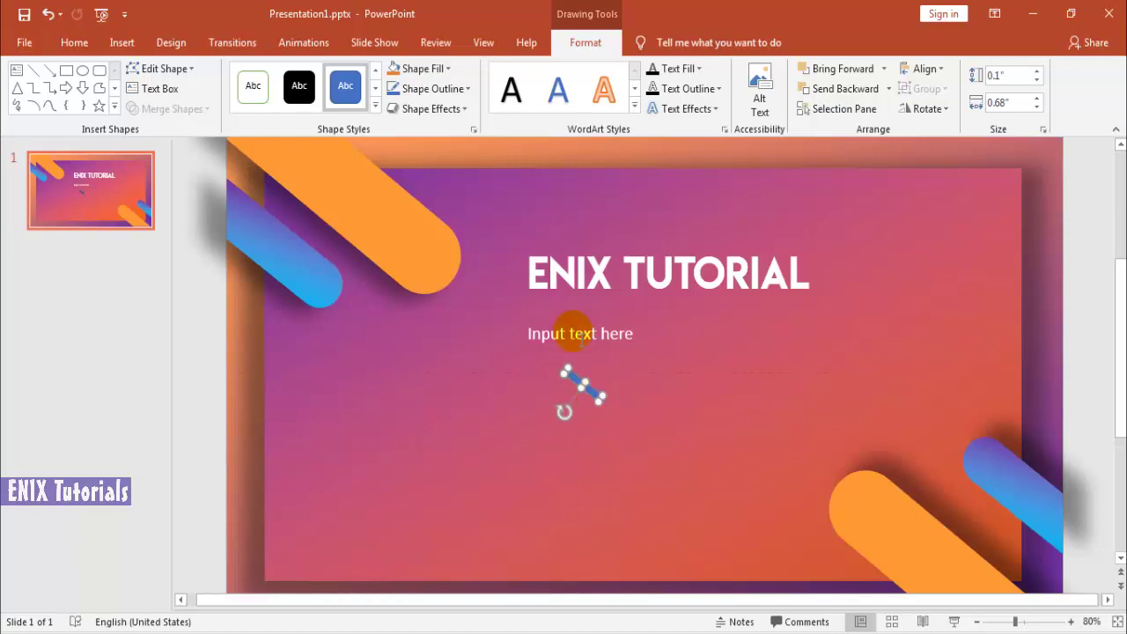
- Give the slash a white fill and no outline
click(444, 70)
click(395, 108)
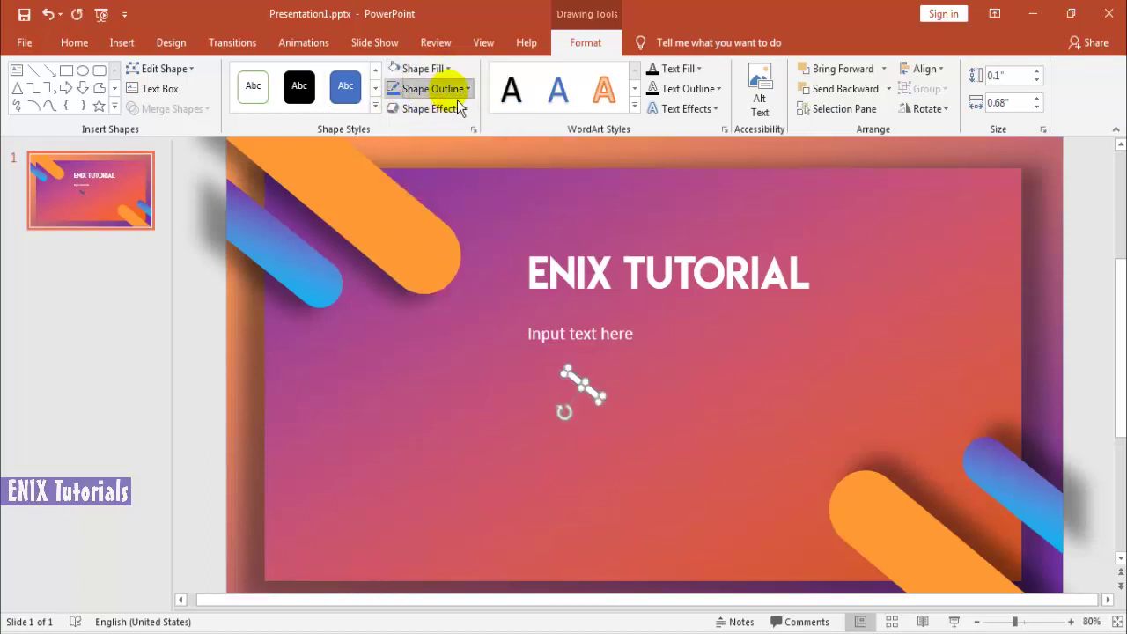
click(432, 88)
click(432, 277)
- Duplicate the white slash and place the copy parallel beside it
drag(595, 366, 625, 397)
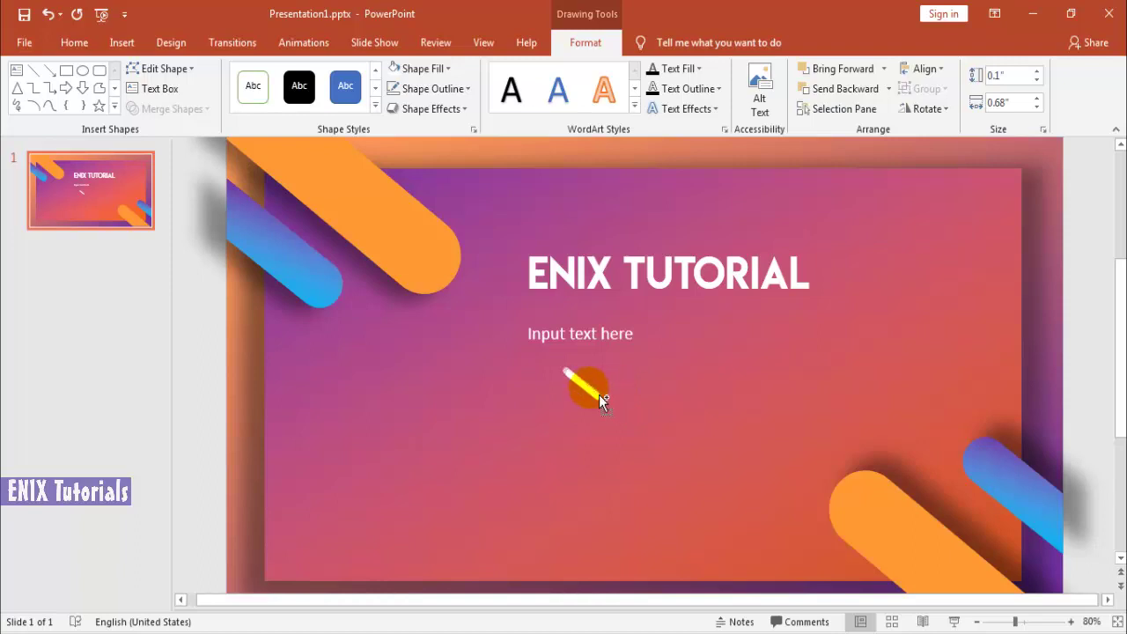
drag(623, 394, 624, 394)
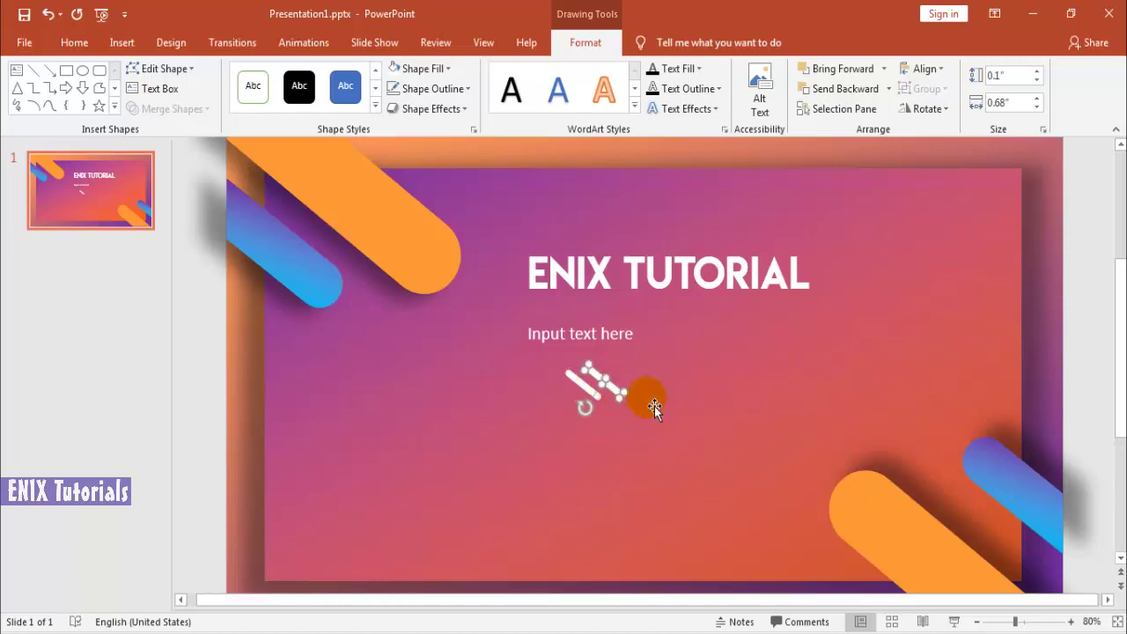
click(650, 414)
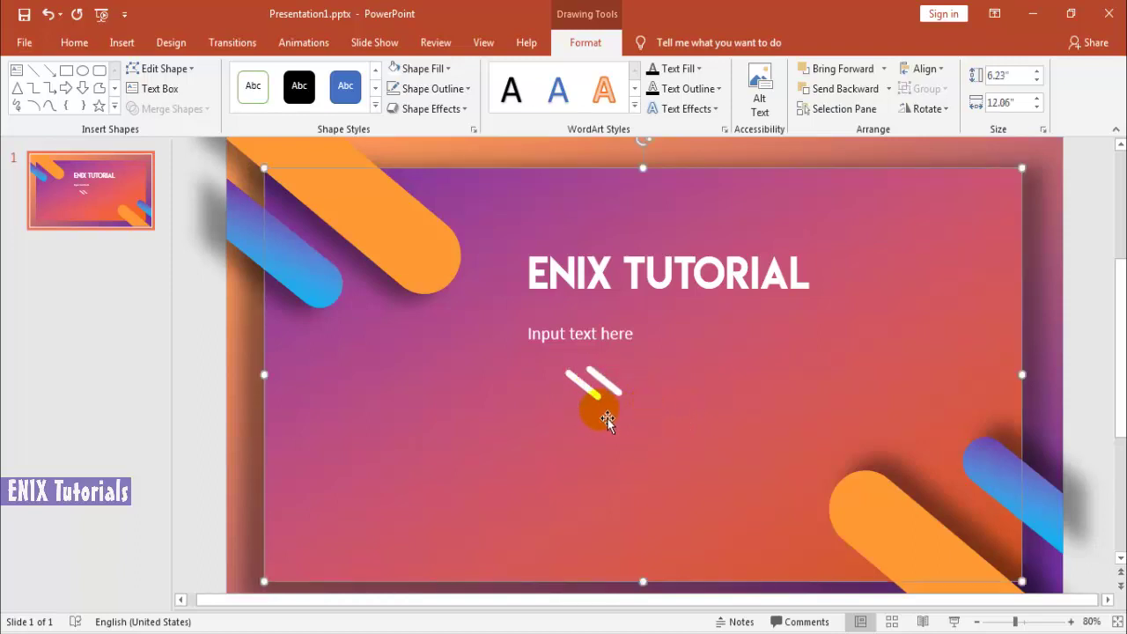
click(1101, 356)
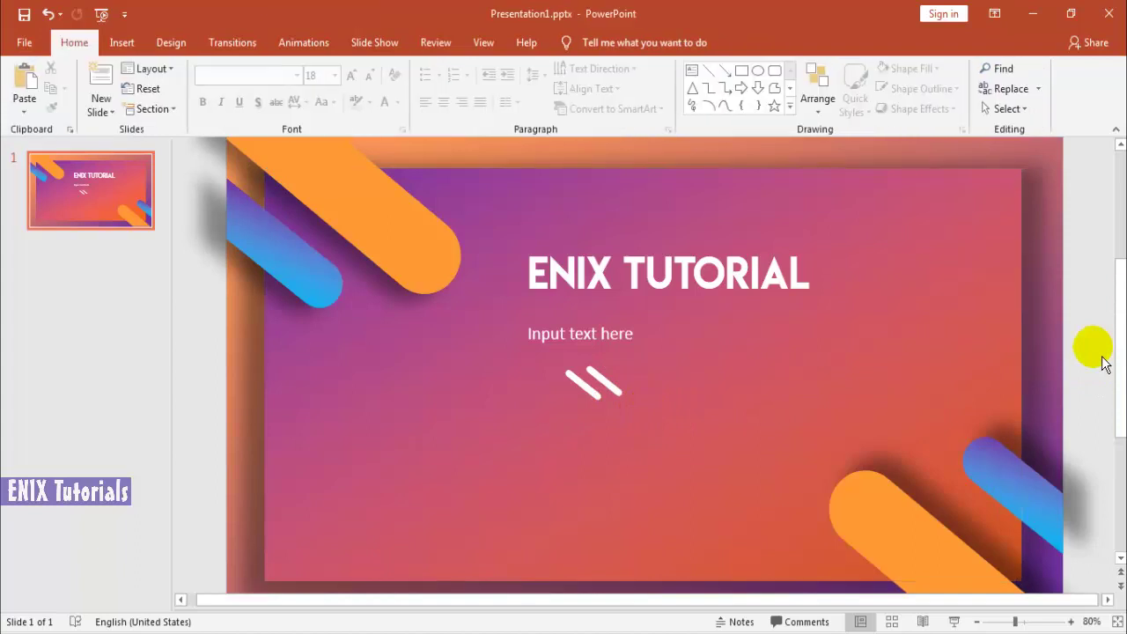
- Zoom out from 80% to 60% so the whole slide is visible
click(976, 622)
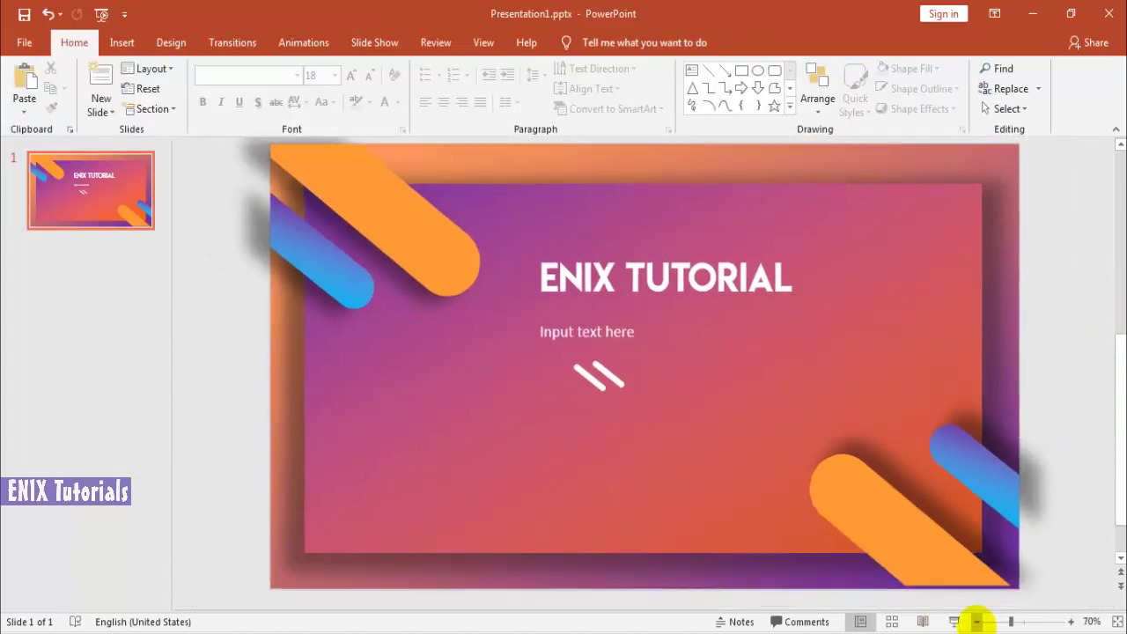
click(976, 621)
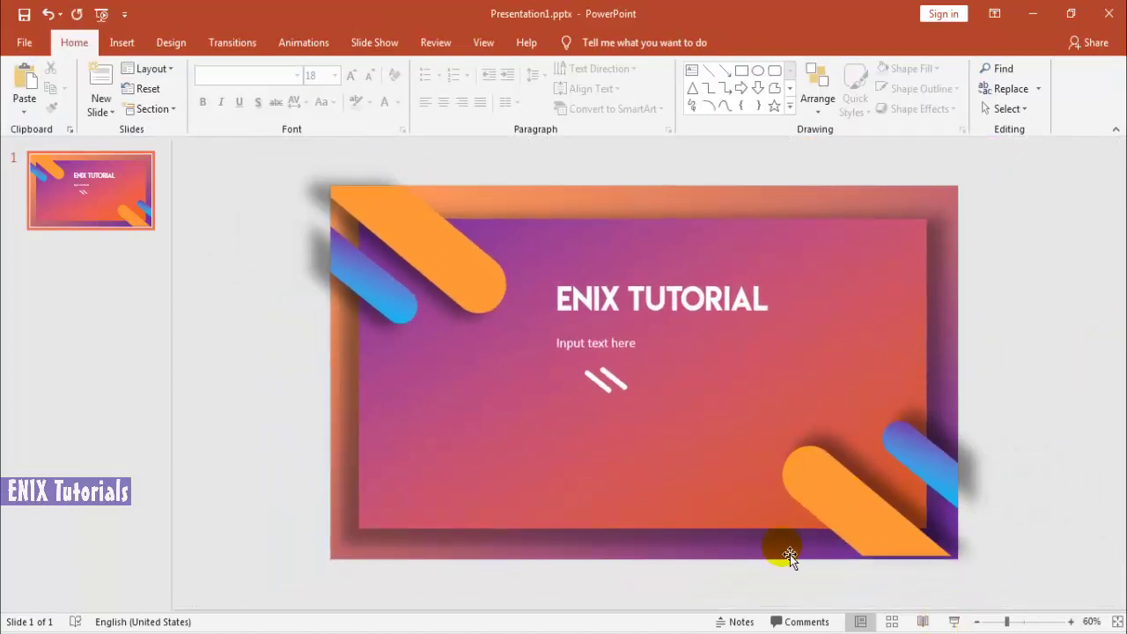